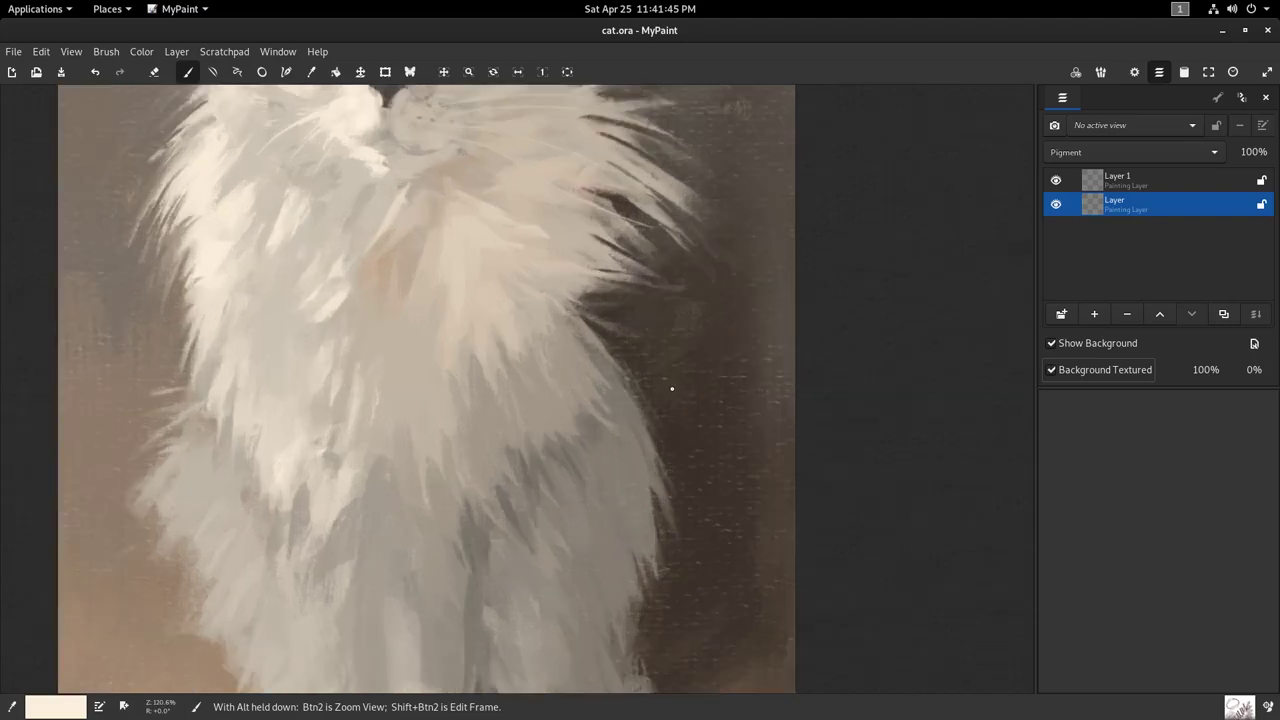
- Open the background patterns and try the pale beige woven fabric texture behind the cat painting
{"action": "left_click_drag", "start_coordinate": [672, 388], "coordinate": [575, 547]}
{"action": "left_click_drag", "start_coordinate": [597, 305], "coordinate": [577, 598]}
{"action": "mouse_move", "coordinate": [576, 332]}
{"action": "left_mouse_down"}
{"action": "mouse_move", "coordinate": [612, 515]}
{"action": "mouse_move", "coordinate": [633, 490]}
{"action": "left_mouse_up"}
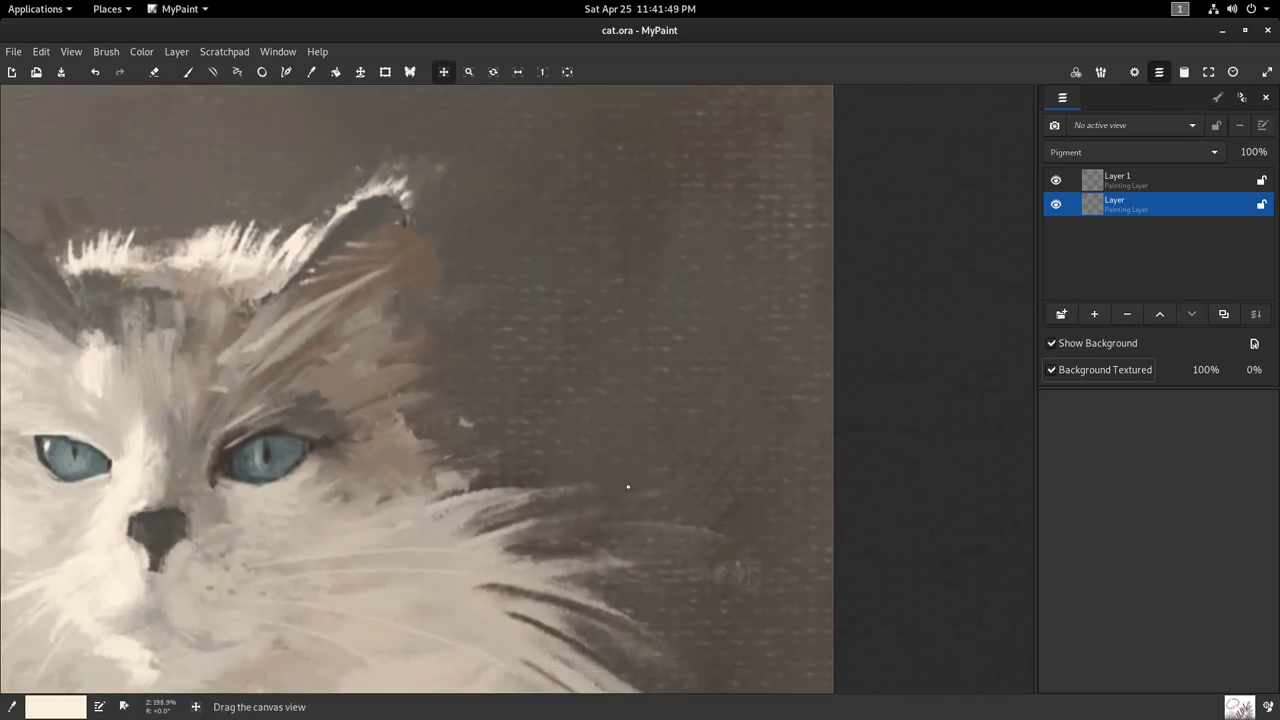
{"action": "left_click", "coordinate": [1255, 344]}
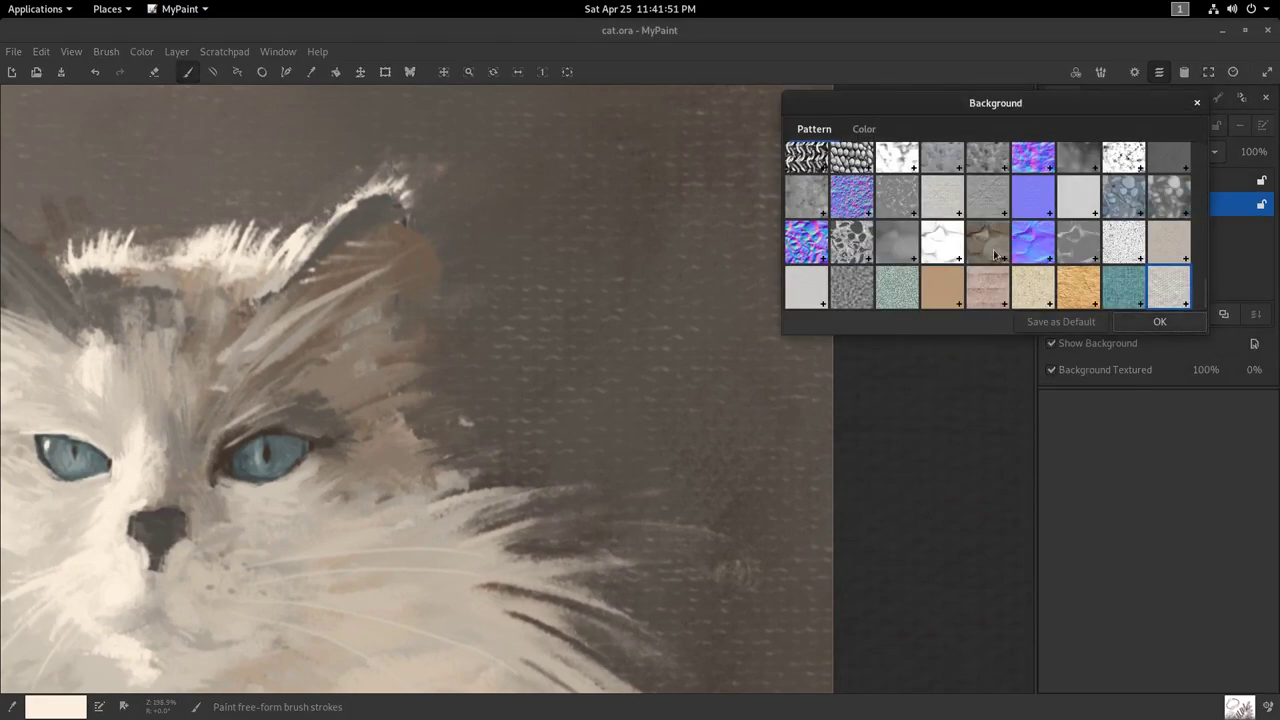
{"action": "left_click", "coordinate": [945, 212]}
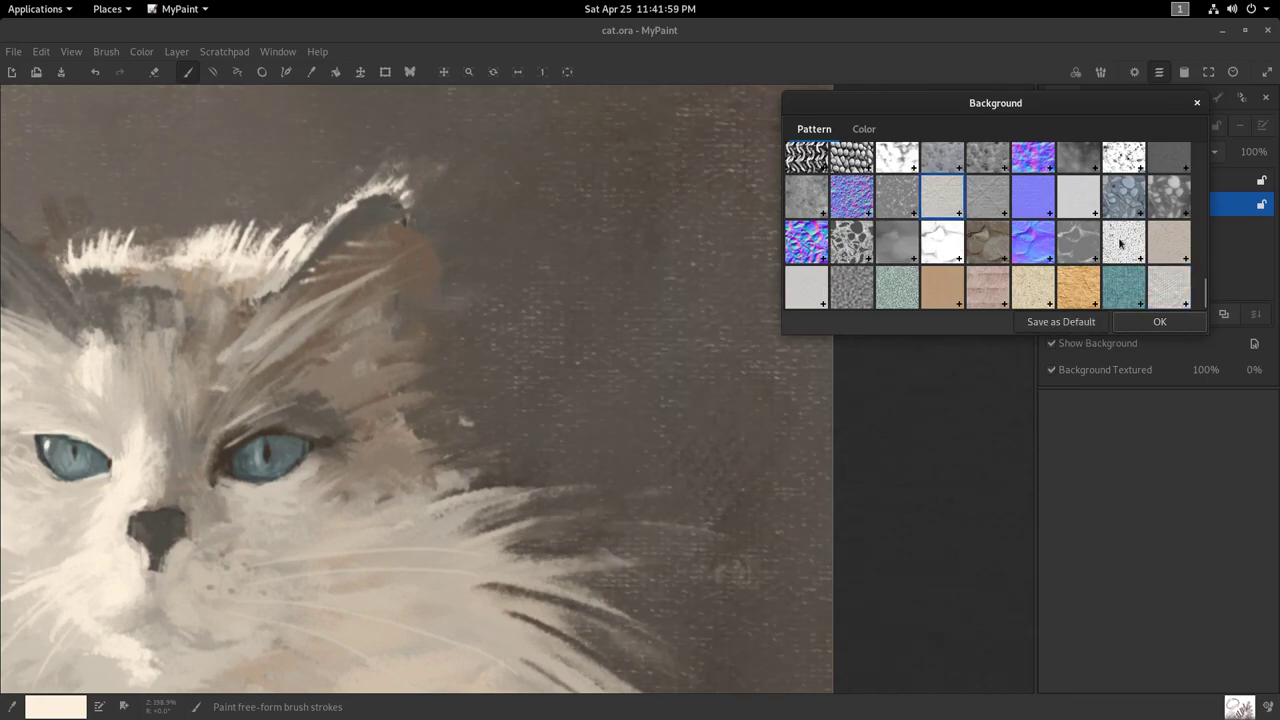
- Compare the white and grey weave patterns in the second row of the pattern list and apply the coarse, dense grey weave
{"action": "scroll", "coordinate": [1076, 276], "scroll_direction": "up", "scroll_amount": 10}
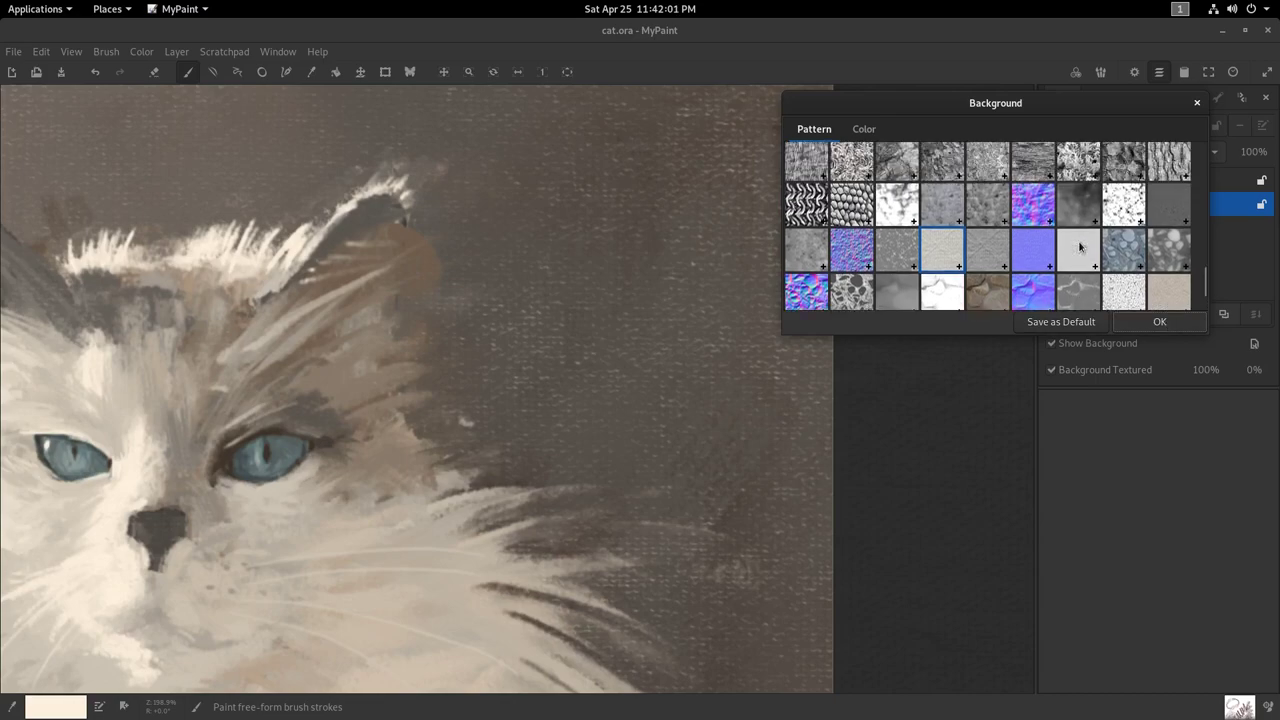
{"action": "scroll", "coordinate": [1101, 246], "scroll_direction": "up", "scroll_amount": 5}
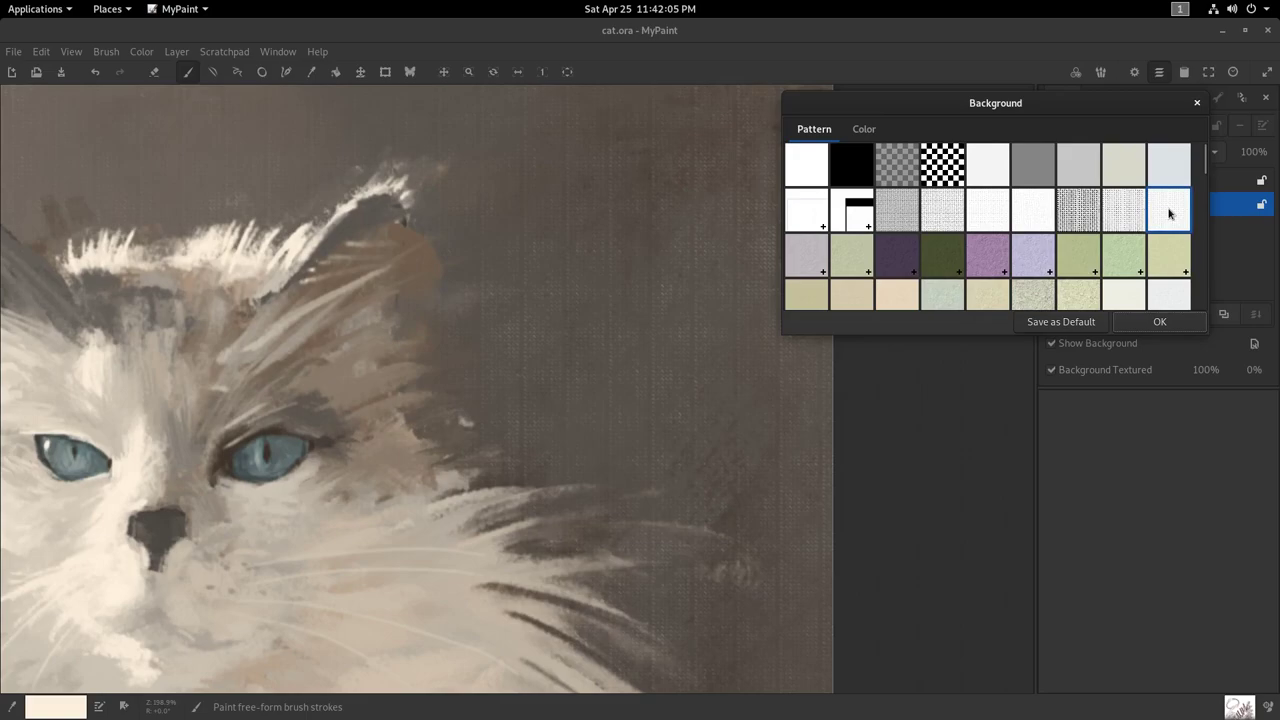
{"action": "left_click", "coordinate": [1122, 212]}
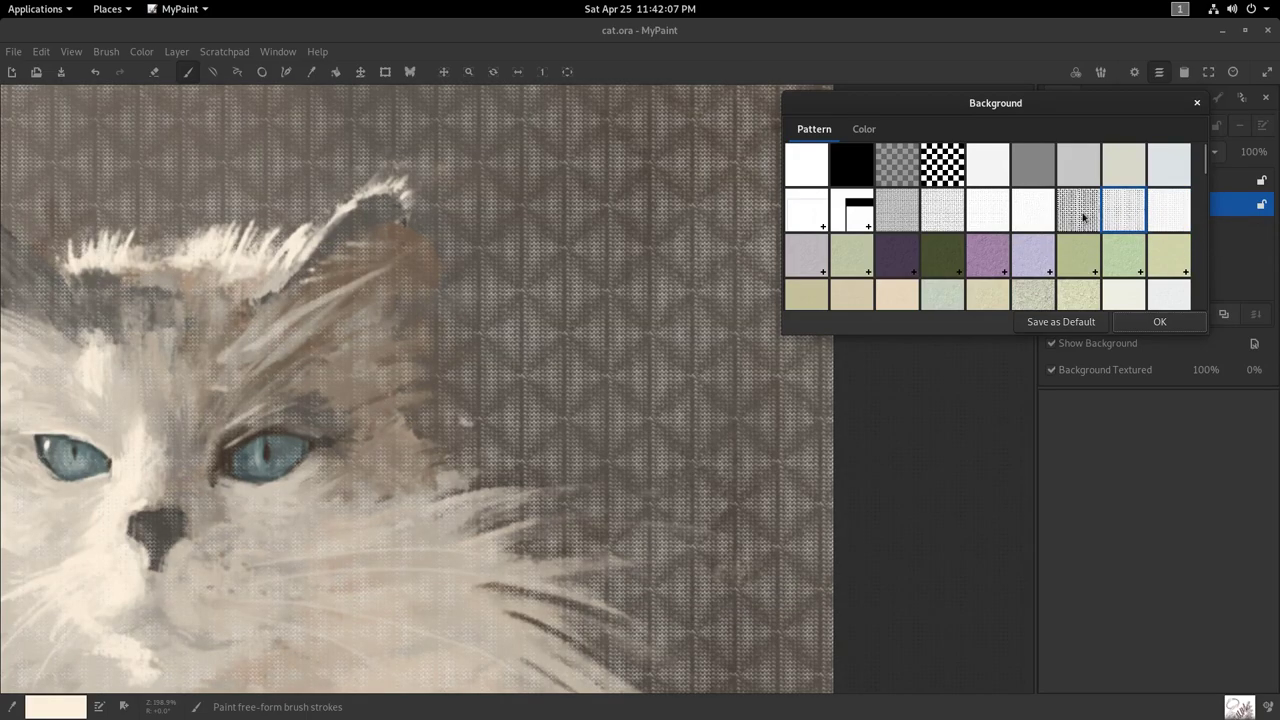
{"action": "left_click", "coordinate": [1080, 213]}
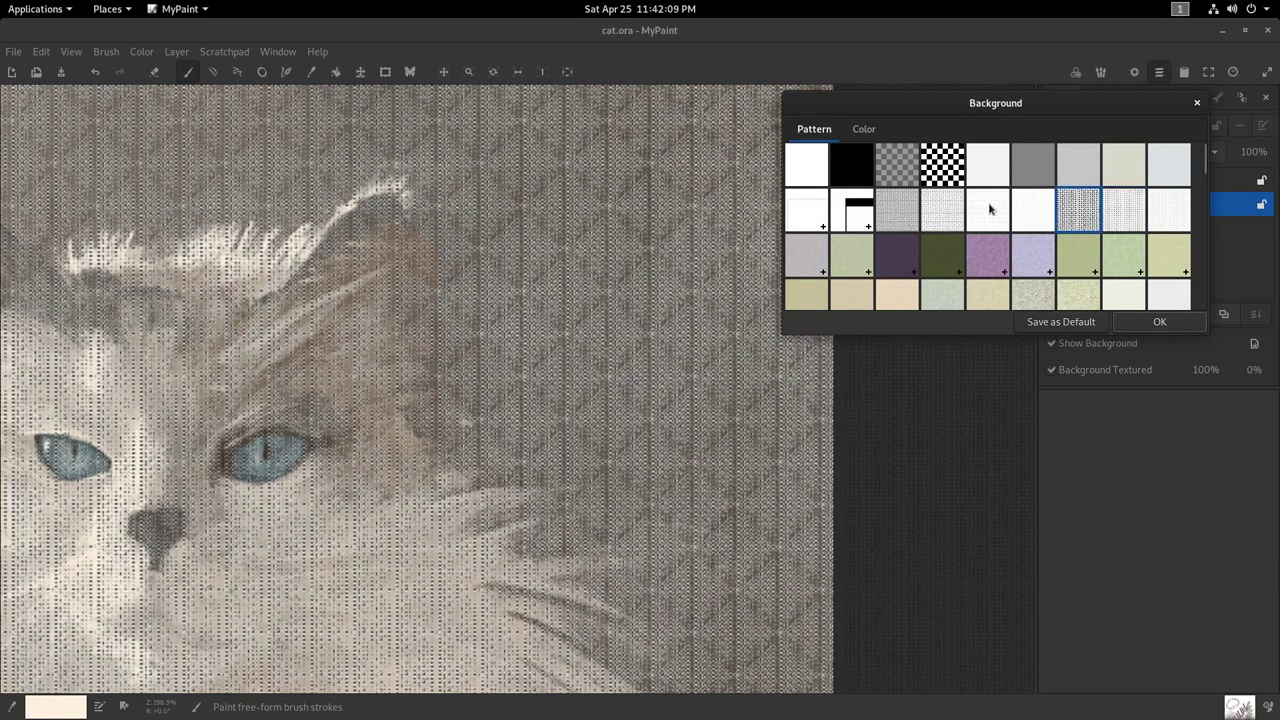
{"action": "left_click", "coordinate": [990, 209]}
{"action": "left_click", "coordinate": [1030, 216]}
{"action": "left_click", "coordinate": [962, 218]}
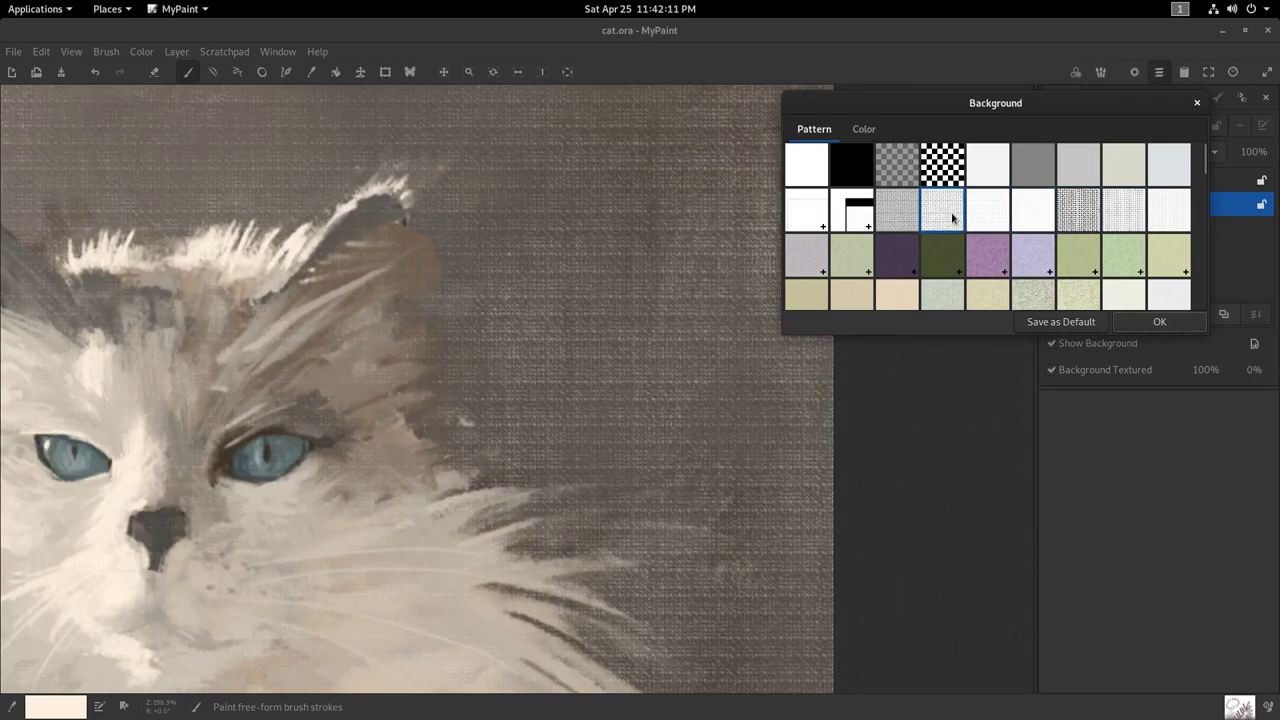
{"action": "left_click", "coordinate": [1060, 213]}
{"action": "left_click", "coordinate": [1030, 212]}
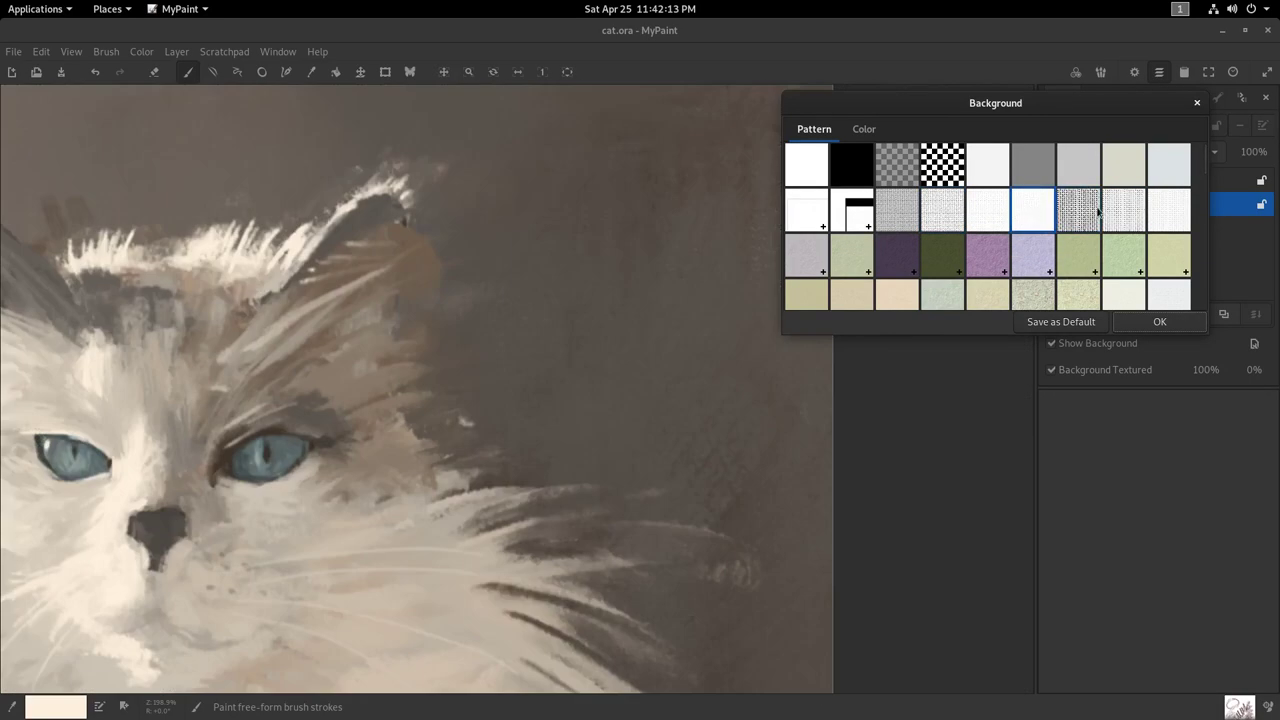
{"action": "left_click", "coordinate": [1084, 212]}
{"action": "left_click", "coordinate": [1160, 321]}
- Set the first Background Textured value to 0% and the bump map roughness to 19%
{"action": "left_click", "coordinate": [1205, 370]}
{"action": "left_click_drag", "start_coordinate": [1210, 272], "coordinate": [1213, 321]}
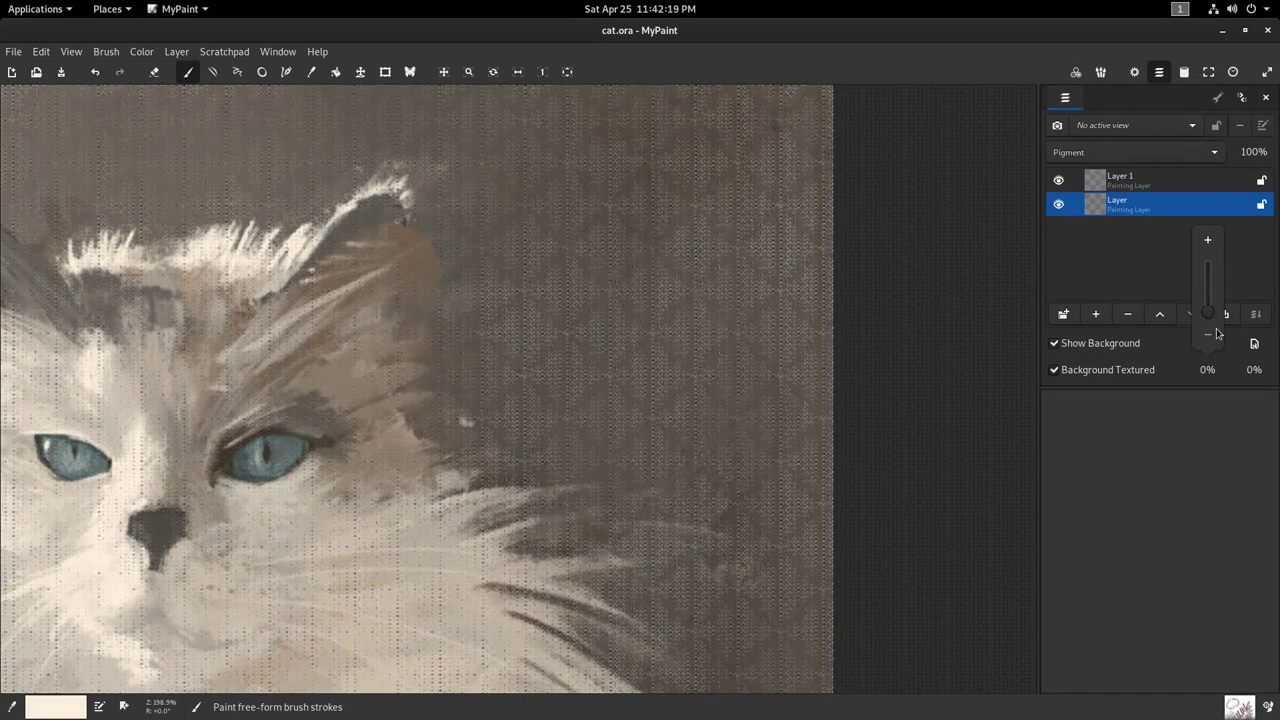
{"action": "left_click", "coordinate": [1254, 370]}
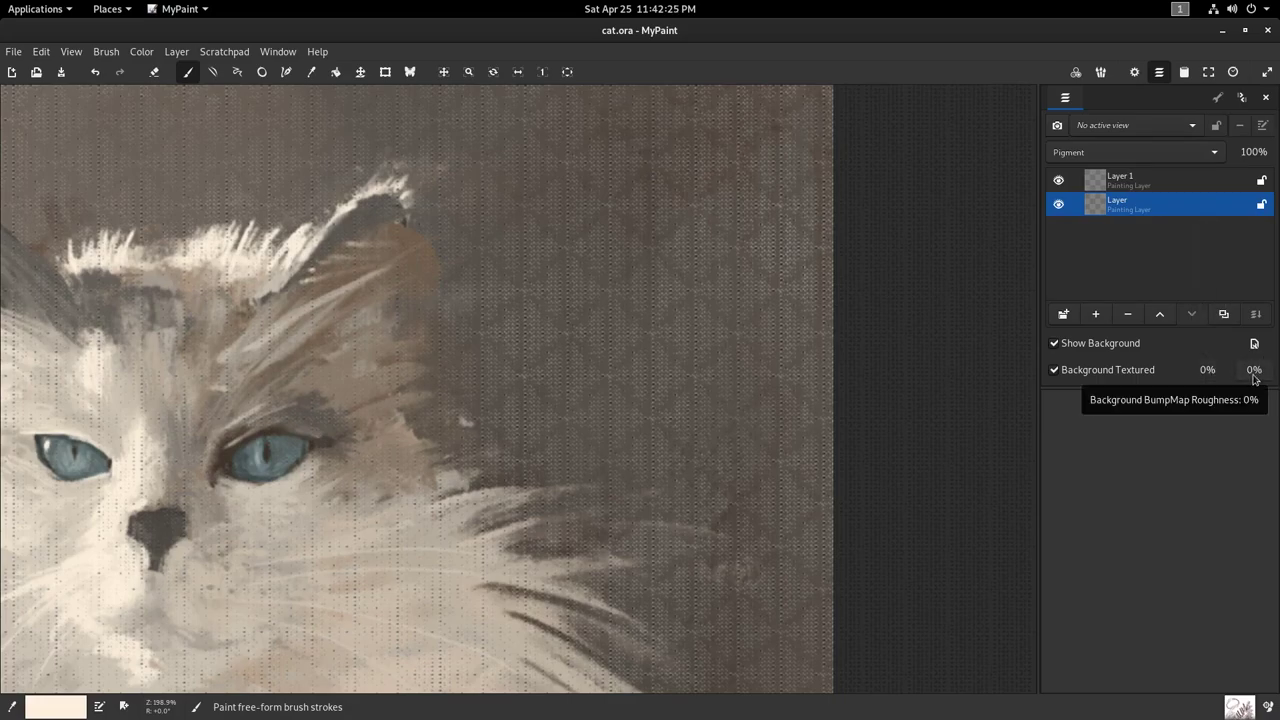
{"action": "left_click", "coordinate": [1252, 370]}
{"action": "left_click_drag", "start_coordinate": [1254, 318], "coordinate": [1252, 303]}
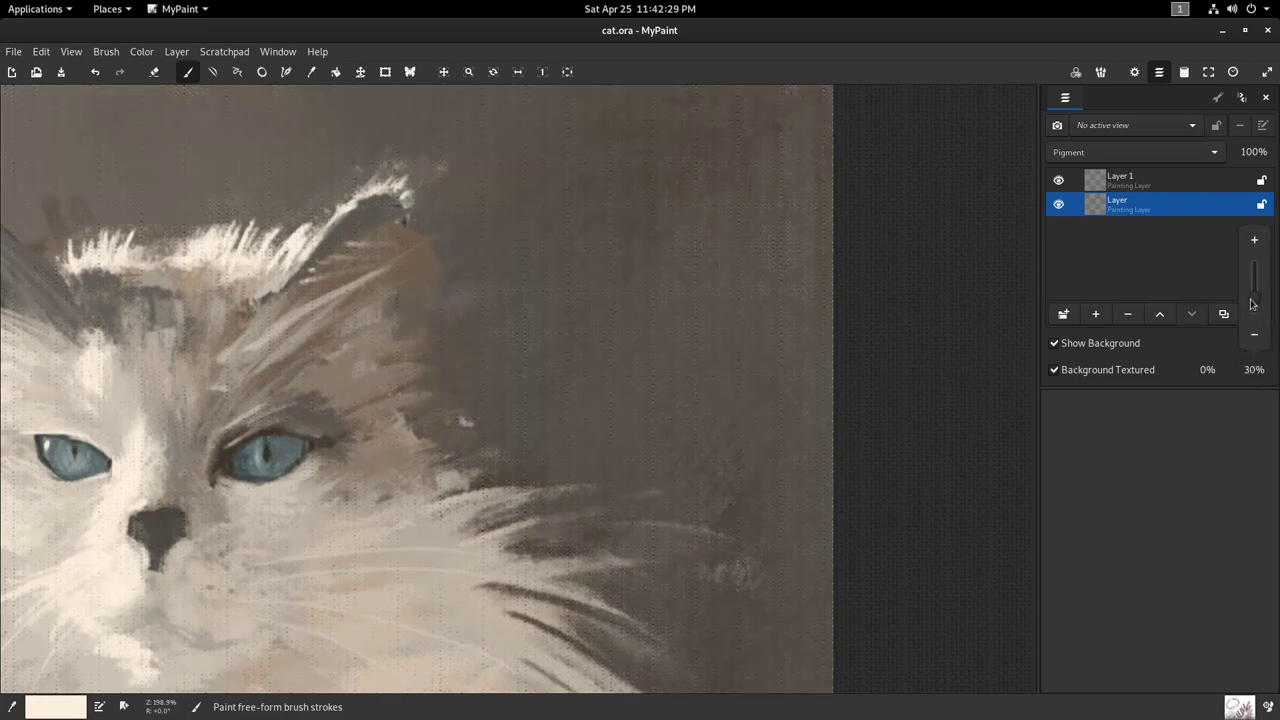
{"action": "mouse_move", "coordinate": [1250, 298]}
{"action": "left_mouse_down"}
{"action": "mouse_move", "coordinate": [1253, 276]}
{"action": "mouse_move", "coordinate": [1257, 314]}
{"action": "left_mouse_up"}
- Replace the background with the pale off-white paper pattern
{"action": "left_click", "coordinate": [1255, 343]}
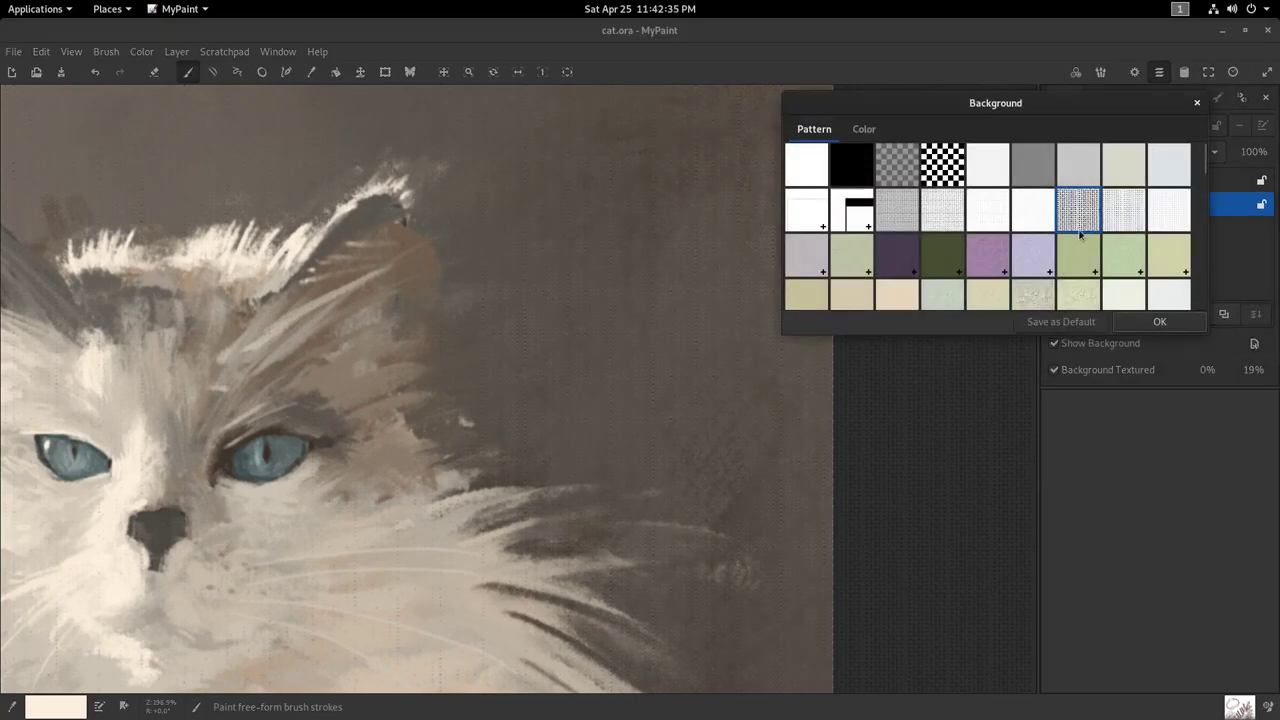
{"action": "scroll", "coordinate": [1160, 258], "scroll_direction": "down", "scroll_amount": 1}
{"action": "scroll", "coordinate": [1192, 281], "scroll_direction": "down", "scroll_amount": 1}
{"action": "left_click", "coordinate": [1126, 250]}
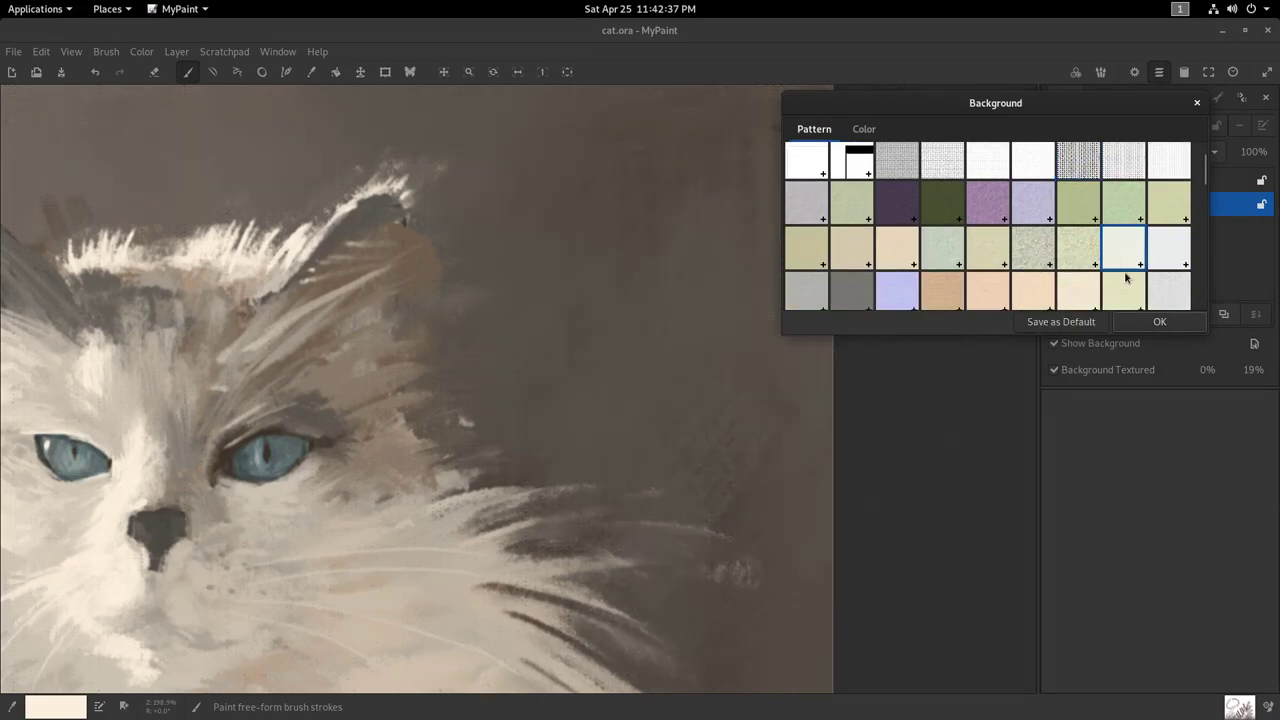
{"action": "left_click", "coordinate": [1145, 325]}
- Set the bump map roughness to 0% and the first Background Textured value to 100%
{"action": "left_click", "coordinate": [1252, 371]}
{"action": "left_click_drag", "start_coordinate": [1253, 305], "coordinate": [1239, 396]}
{"action": "left_click", "coordinate": [1208, 373]}
{"action": "left_click", "coordinate": [1208, 371]}
{"action": "left_click_drag", "start_coordinate": [1211, 309], "coordinate": [1208, 240]}
{"action": "left_click", "coordinate": [1208, 240]}
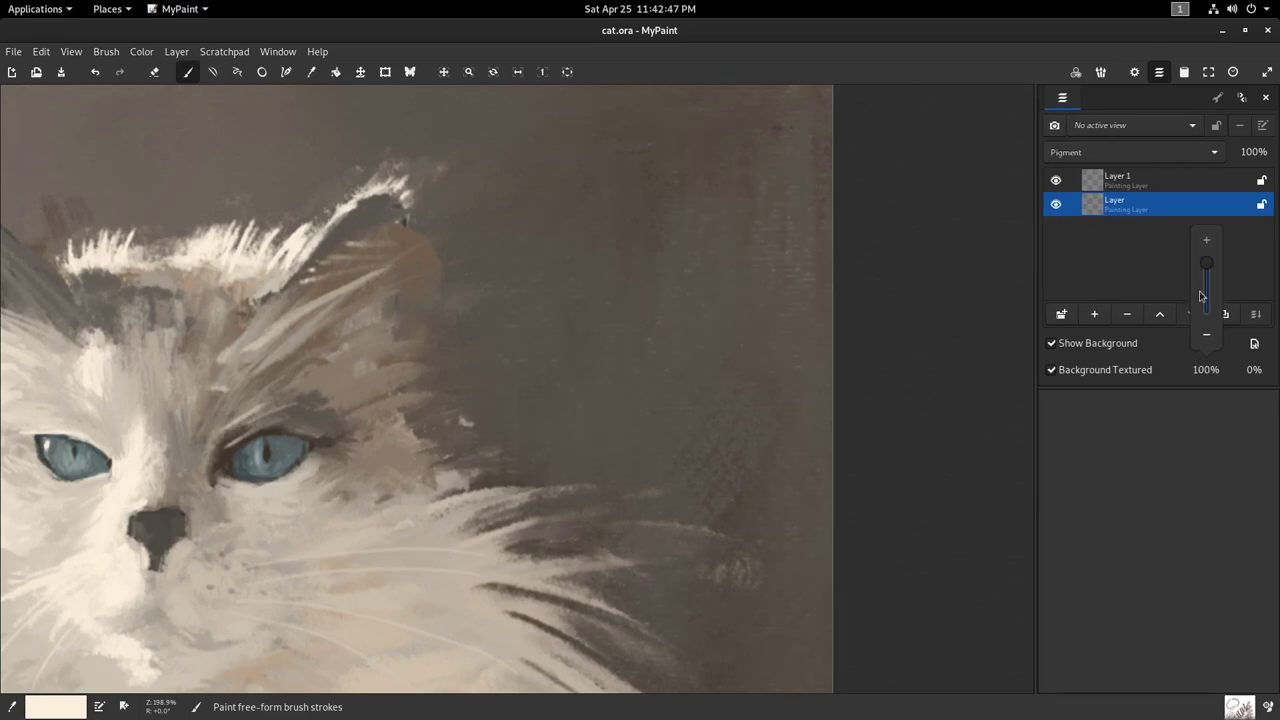
- Change the background to the mottled yellow-green paper pattern
{"action": "left_click", "coordinate": [1256, 345]}
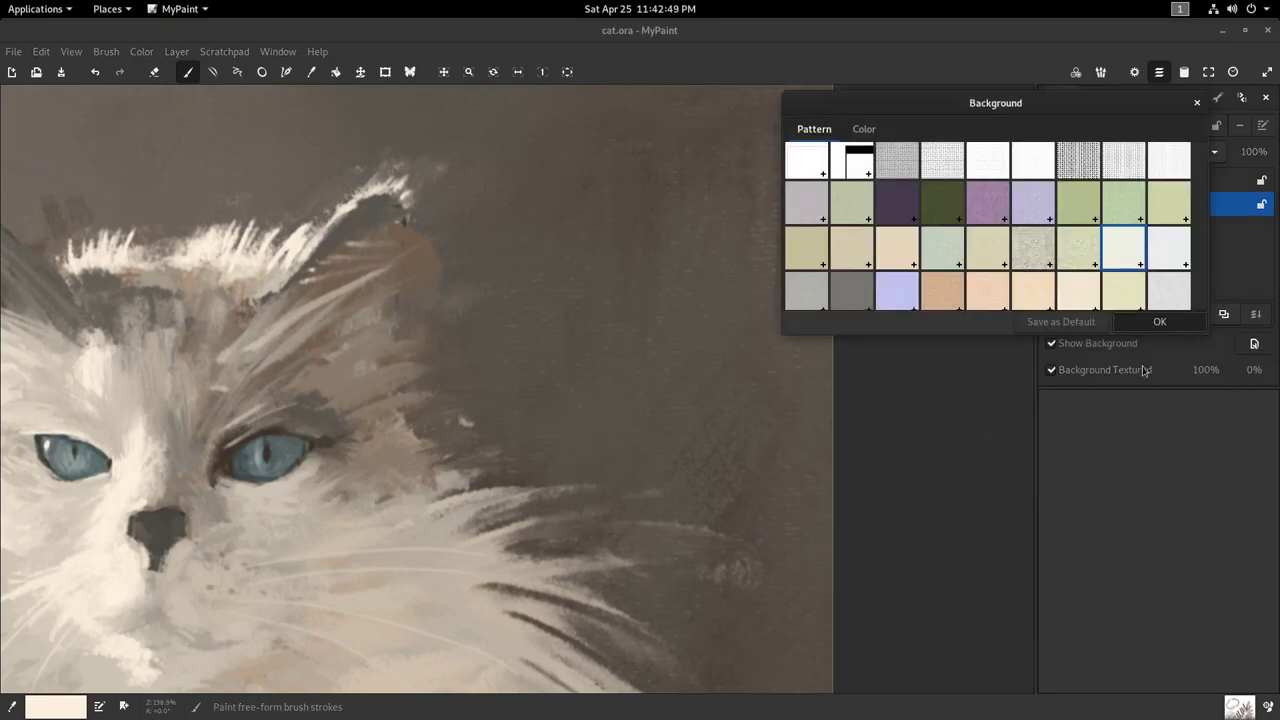
{"action": "scroll", "coordinate": [1073, 240], "scroll_direction": "down", "scroll_amount": 1}
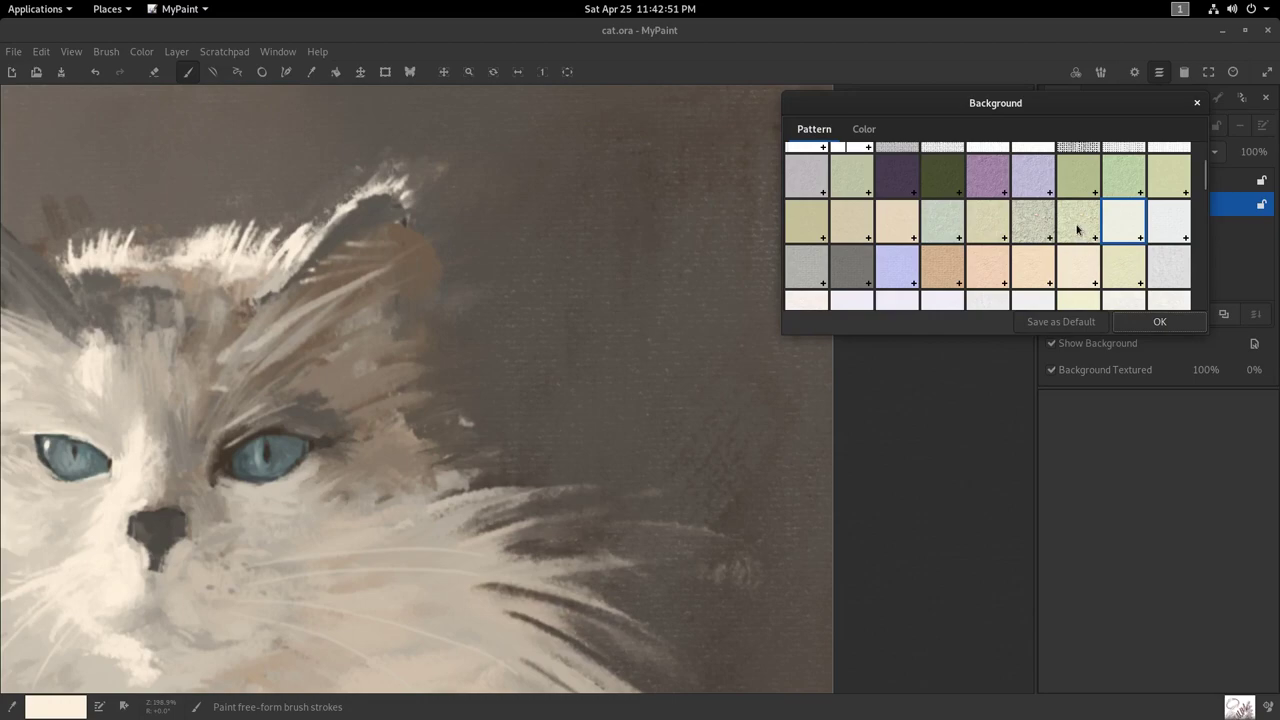
{"action": "left_click", "coordinate": [1078, 230]}
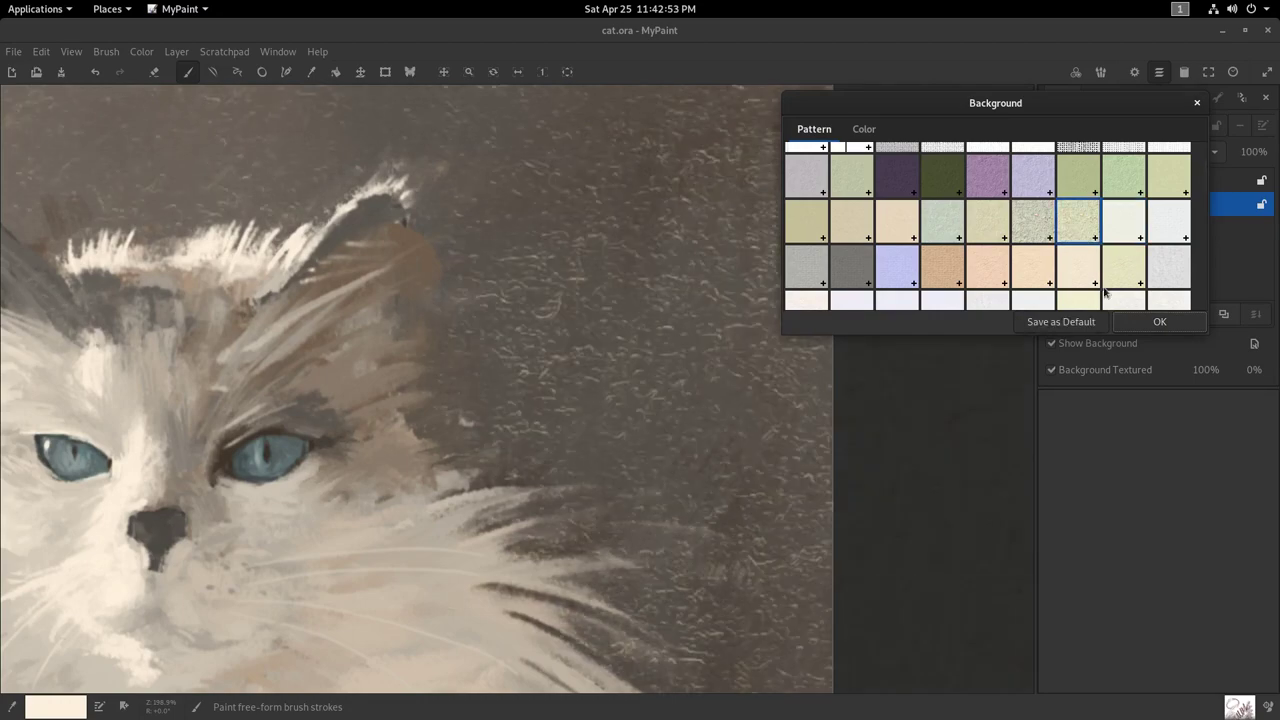
{"action": "left_click", "coordinate": [1162, 322]}
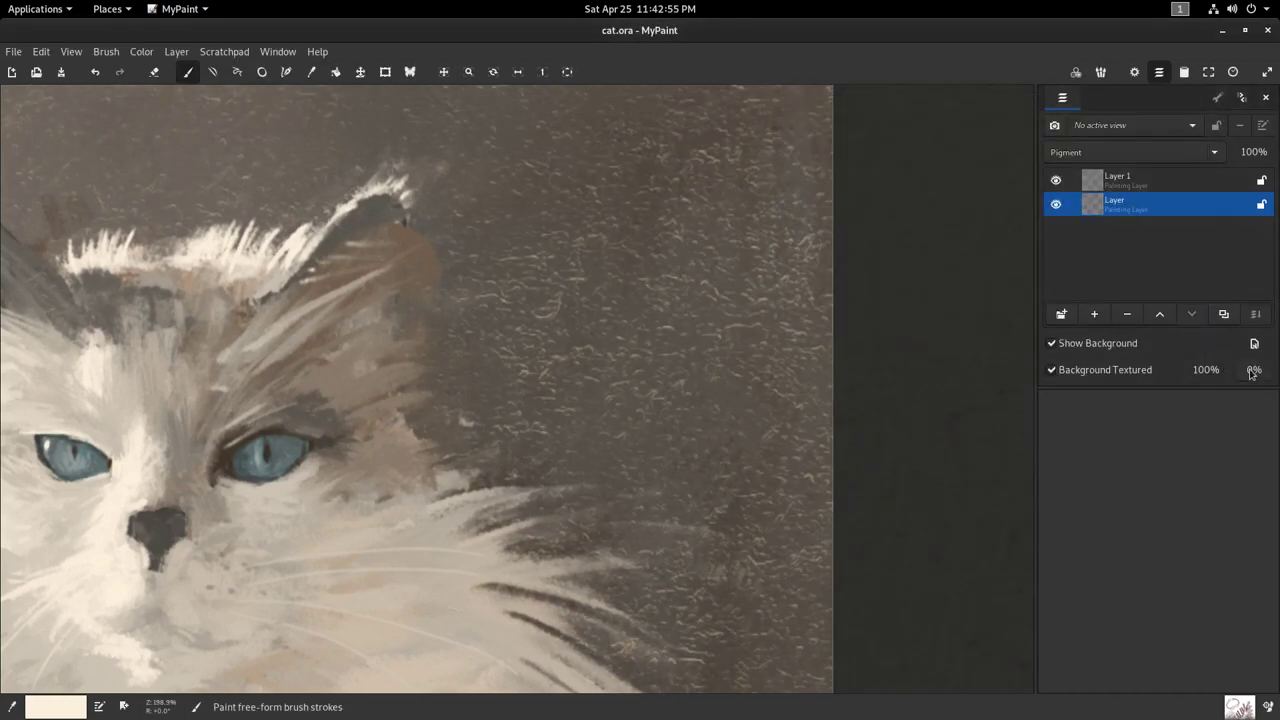
- Set the first Background Textured value to 70% and the bump map roughness to 19%
{"action": "left_click", "coordinate": [1206, 367]}
{"action": "left_click_drag", "start_coordinate": [1209, 285], "coordinate": [1213, 285]}
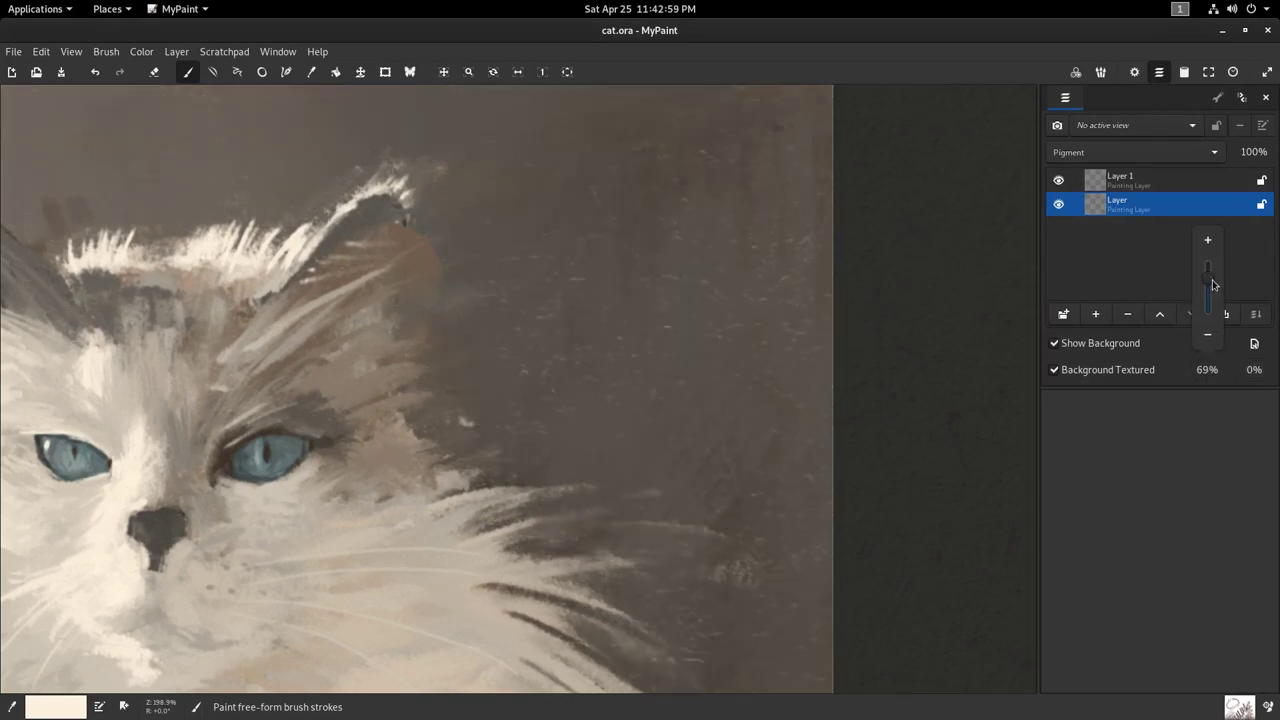
{"action": "left_click", "coordinate": [1254, 370]}
{"action": "mouse_move", "coordinate": [1254, 312]}
{"action": "left_mouse_down"}
{"action": "mouse_move", "coordinate": [1255, 272]}
{"action": "mouse_move", "coordinate": [1257, 304]}
{"action": "left_mouse_up"}
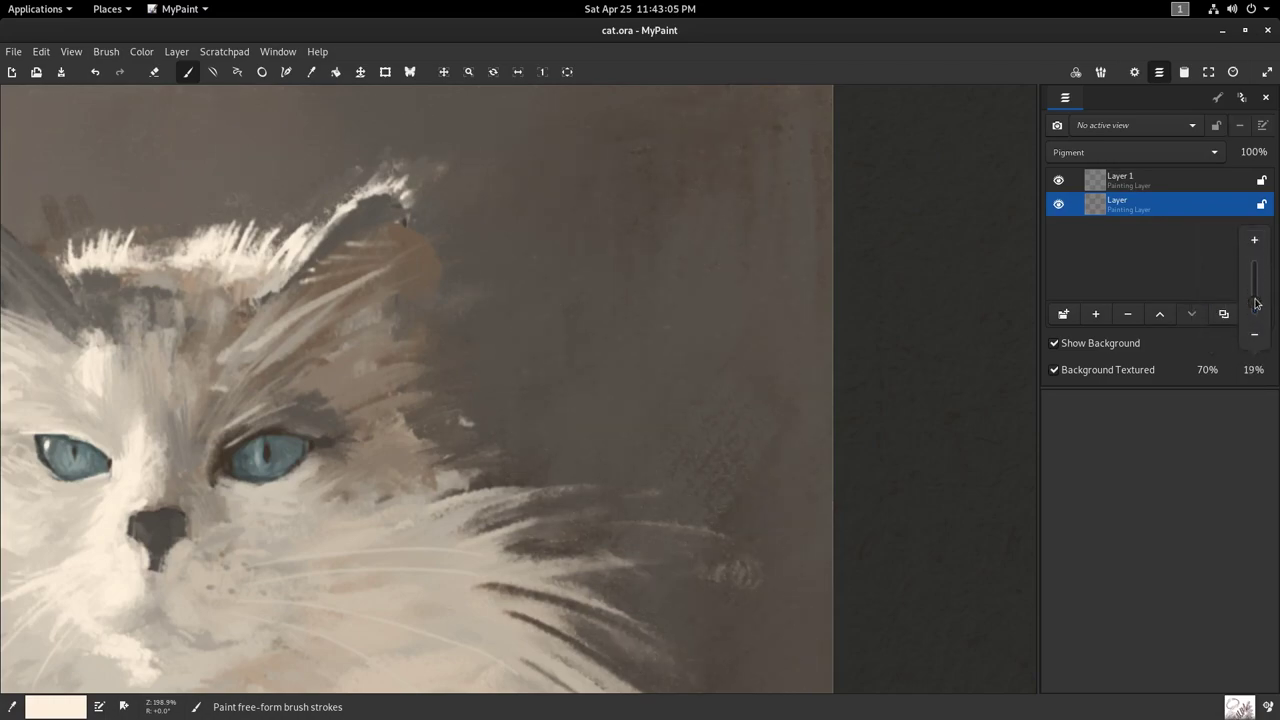
- Change the background to the light grey Fabric01_rgh.jpg pattern
{"action": "left_click", "coordinate": [1254, 344]}
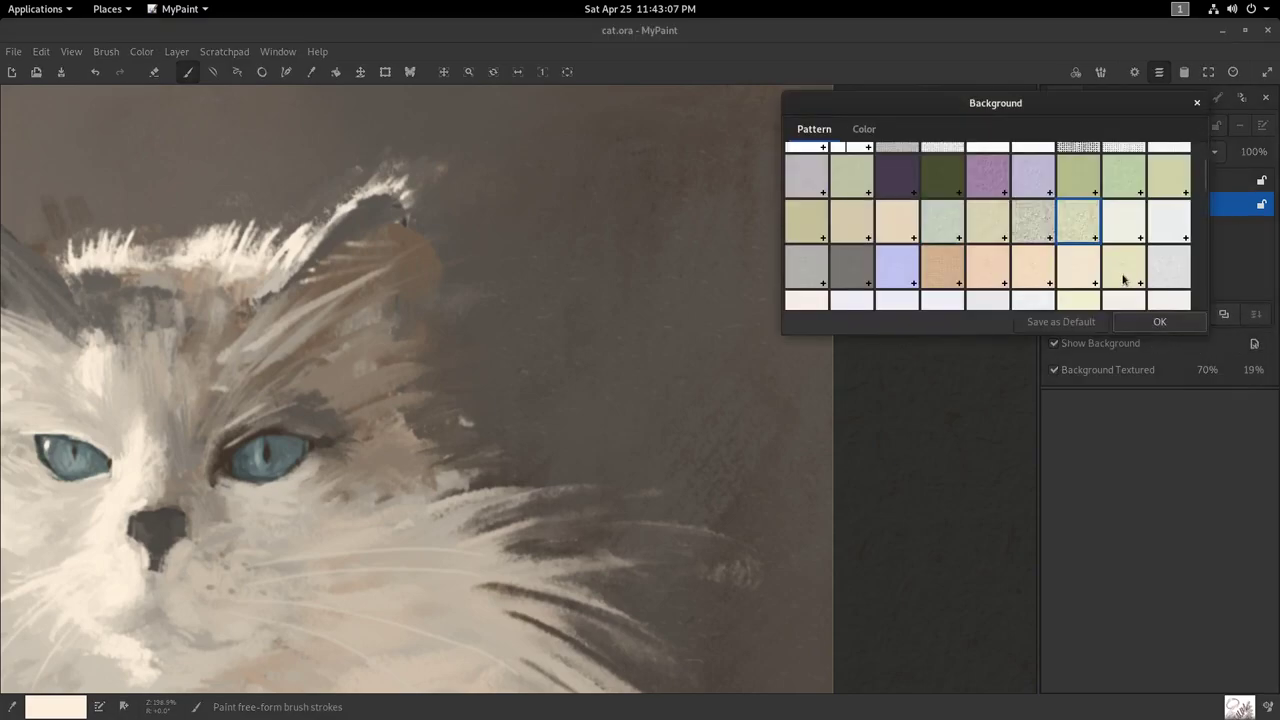
{"action": "scroll", "coordinate": [1123, 280], "scroll_direction": "down", "scroll_amount": 10}
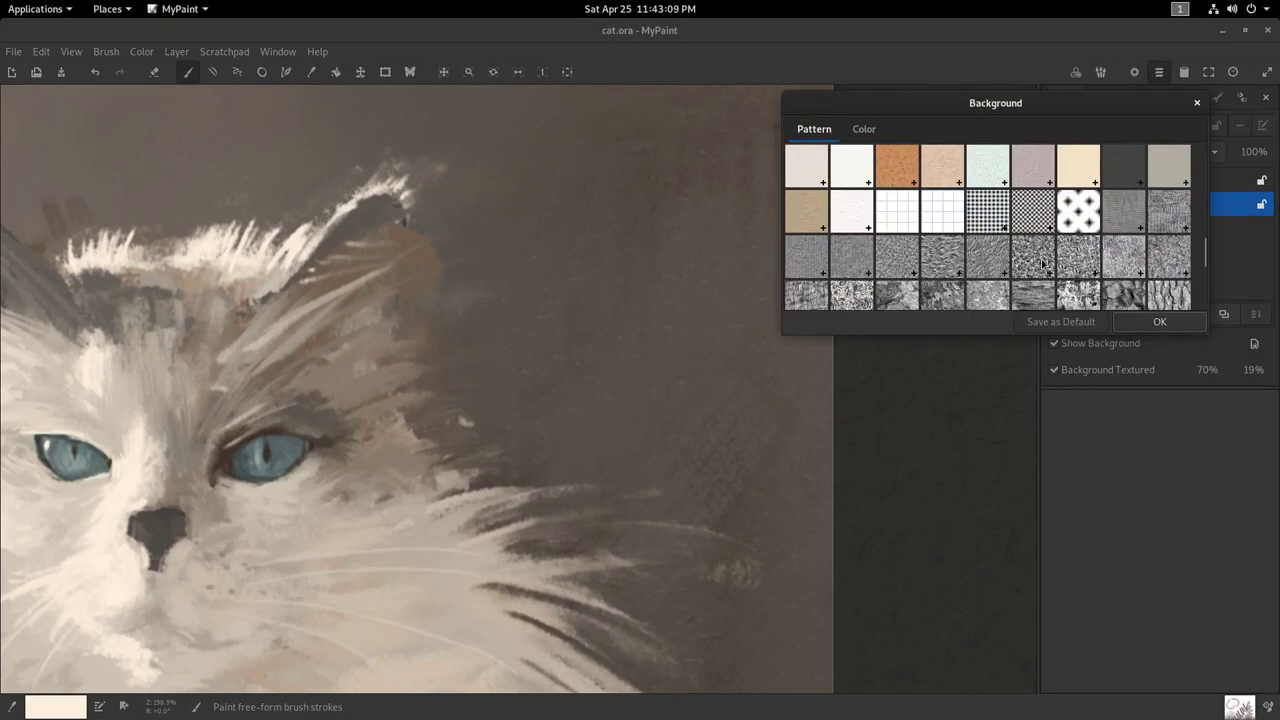
{"action": "scroll", "coordinate": [1024, 262], "scroll_direction": "down", "scroll_amount": 4}
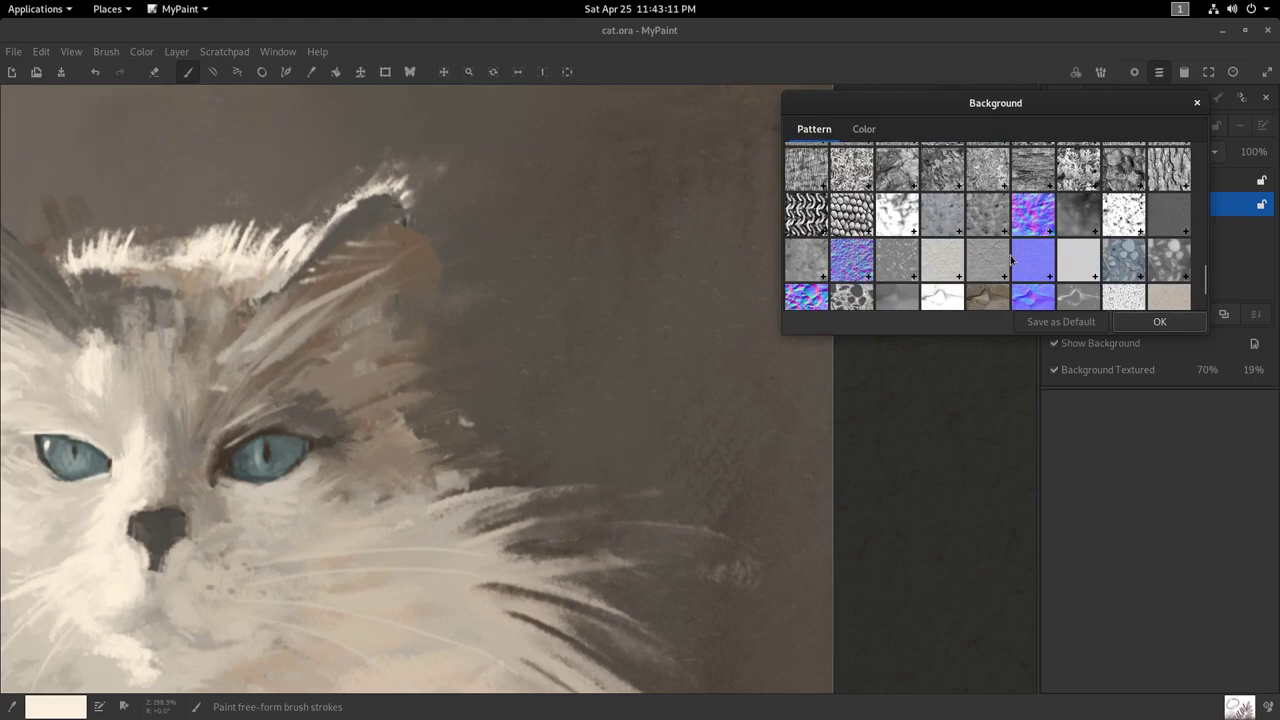
{"action": "left_click", "coordinate": [1080, 260]}
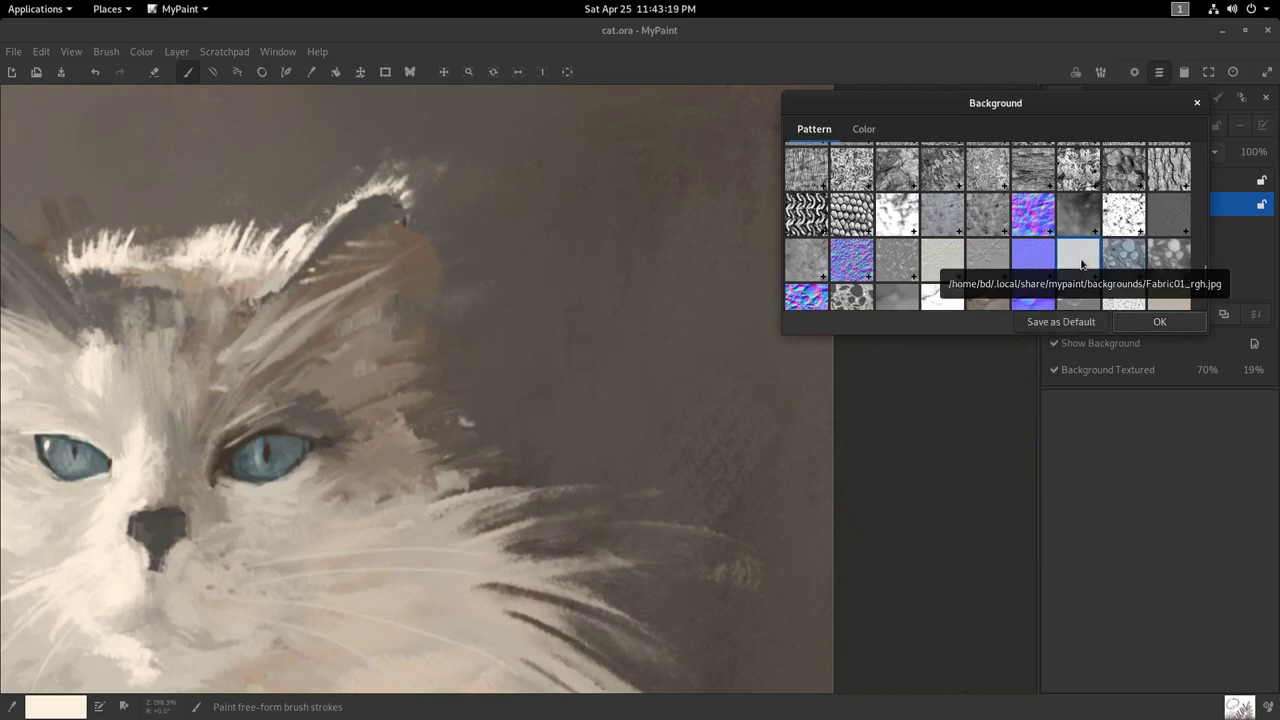
{"action": "left_click", "coordinate": [1158, 322]}
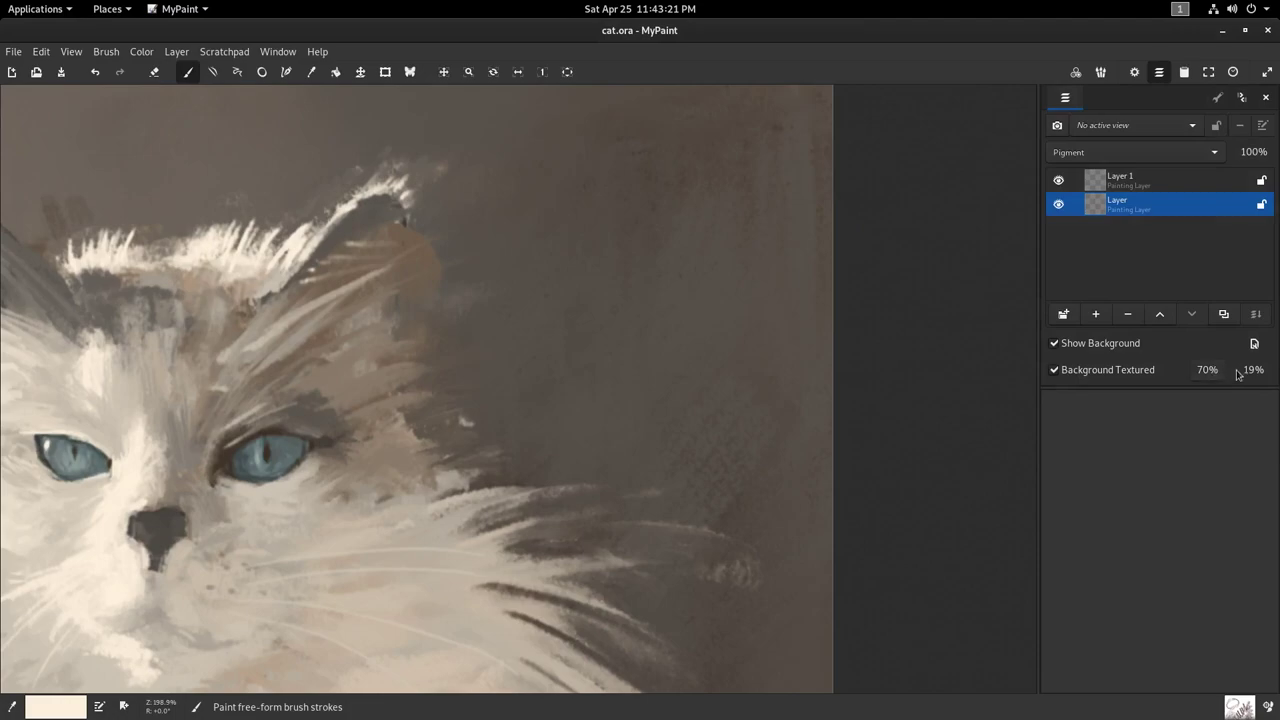
- Return the first Background Textured value to 100% and the bump map roughness to 0%
{"action": "left_click_drag", "start_coordinate": [1254, 308], "coordinate": [1206, 250]}
{"action": "left_click", "coordinate": [1214, 375]}
{"action": "left_click", "coordinate": [1195, 377]}
- Try lowering the bottom painting layer's opacity to 60%, and restore it to 100%
{"action": "left_click", "coordinate": [1251, 157]}
{"action": "left_click", "coordinate": [1256, 285]}
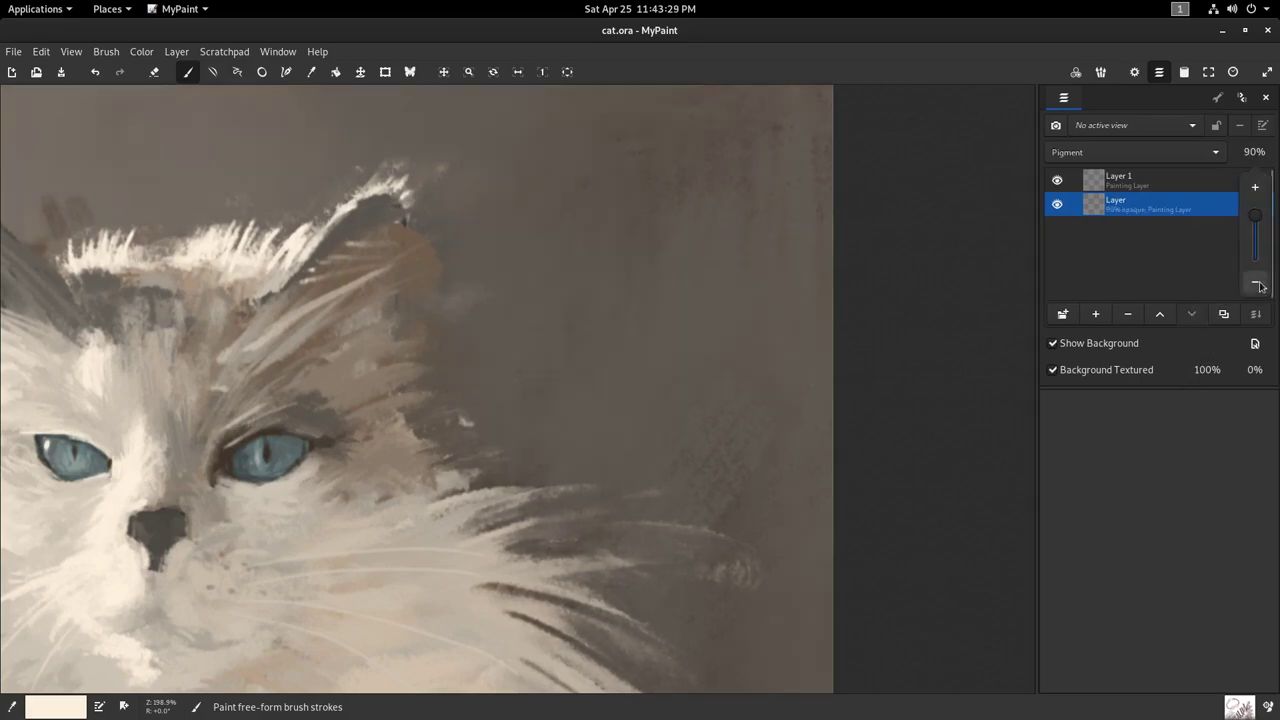
{"action": "left_click", "coordinate": [1256, 285]}
{"action": "left_click", "coordinate": [1256, 285]}
{"action": "left_click", "coordinate": [1256, 285]}
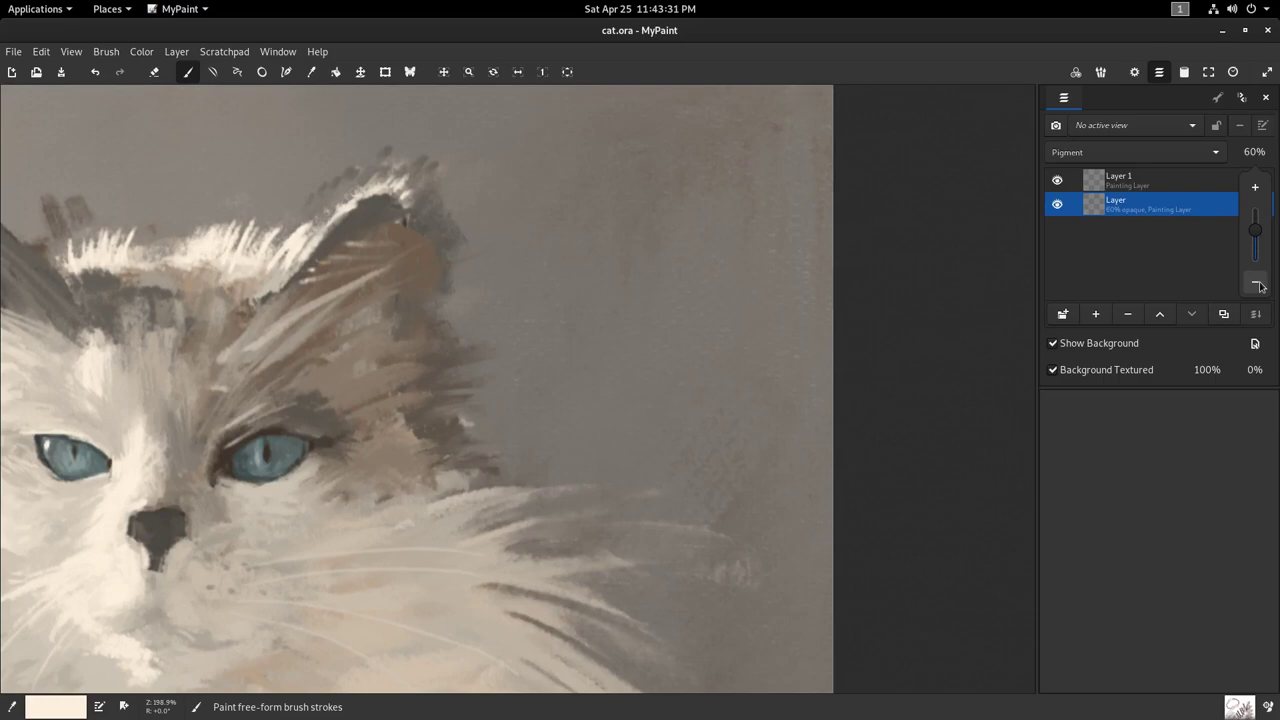
{"action": "left_click_drag", "start_coordinate": [1257, 225], "coordinate": [1256, 188]}
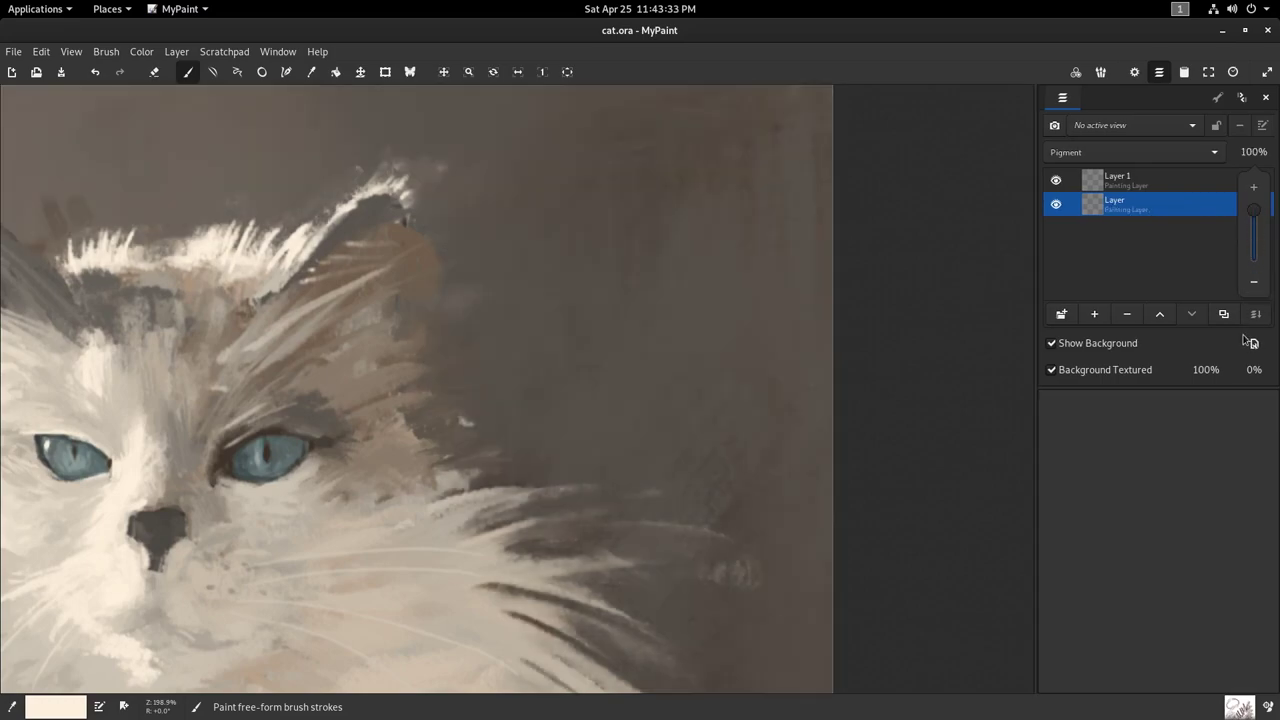
- Apply the pale beige woven fabric pattern from the same row as Fabric01_rgh.jpg as the background texture
{"action": "left_click", "coordinate": [1253, 344]}
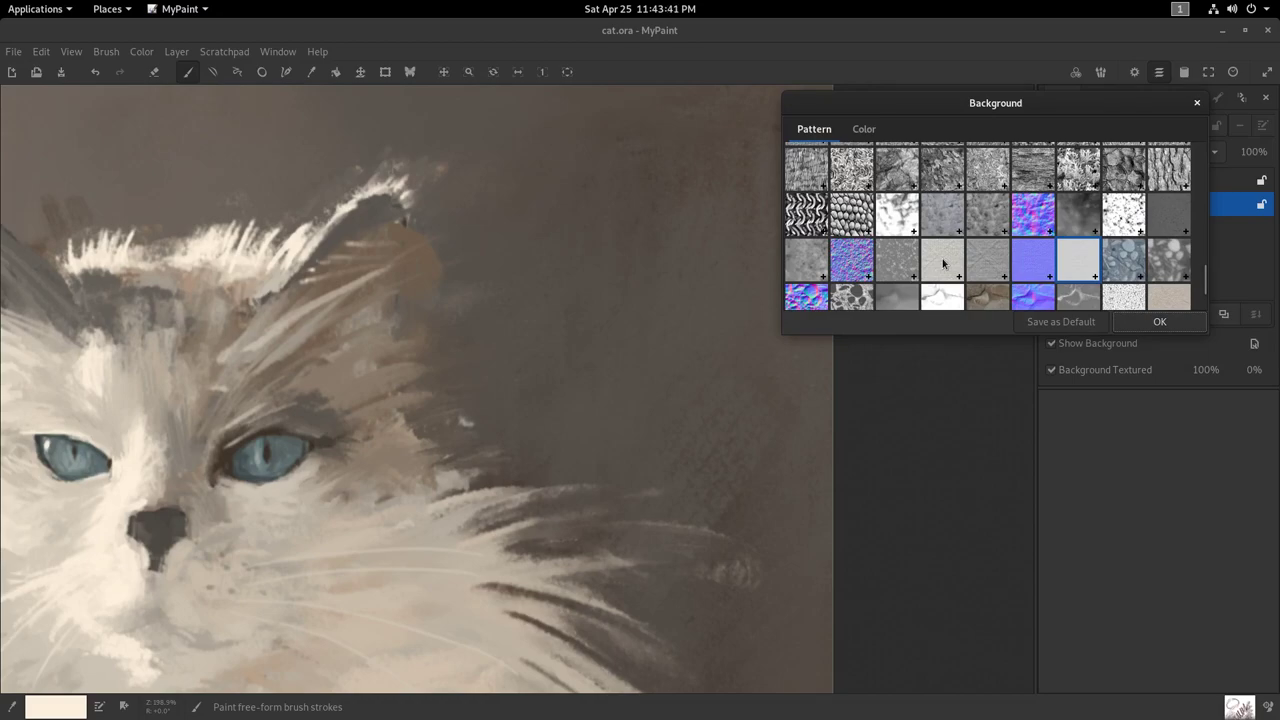
{"action": "left_click", "coordinate": [1158, 322]}
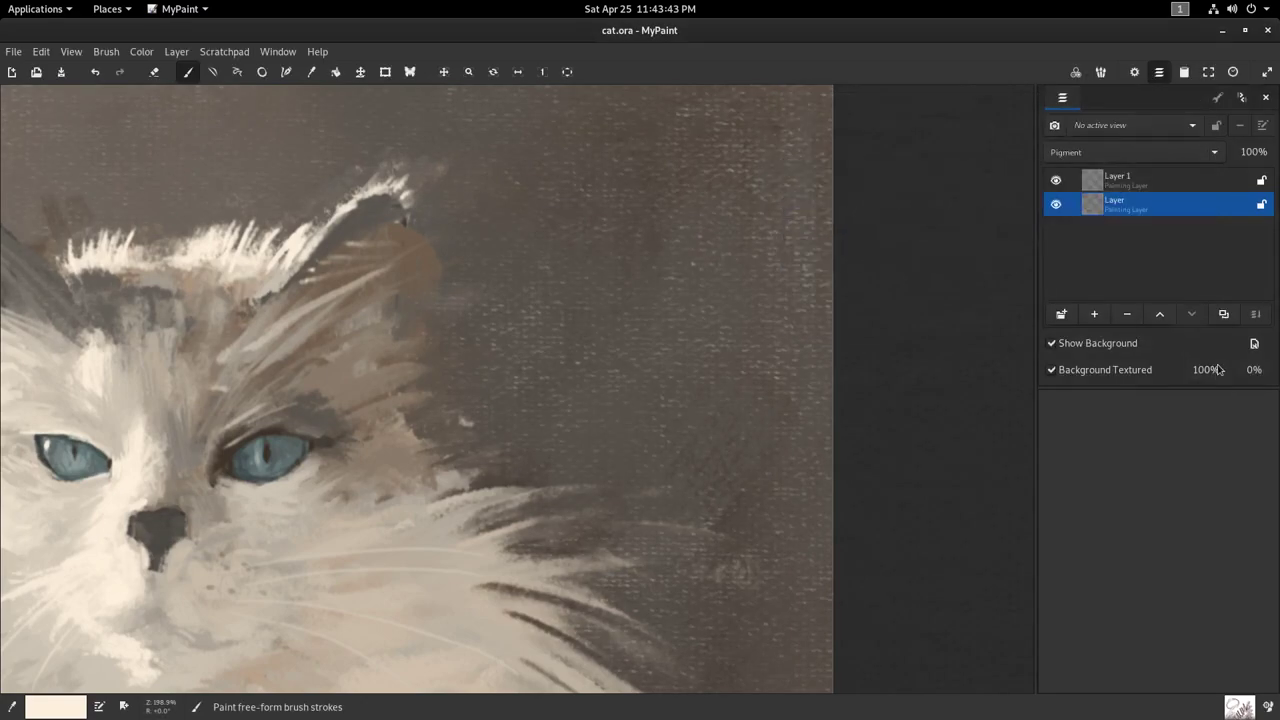
{"action": "left_click_drag", "start_coordinate": [583, 439], "coordinate": [795, 356]}
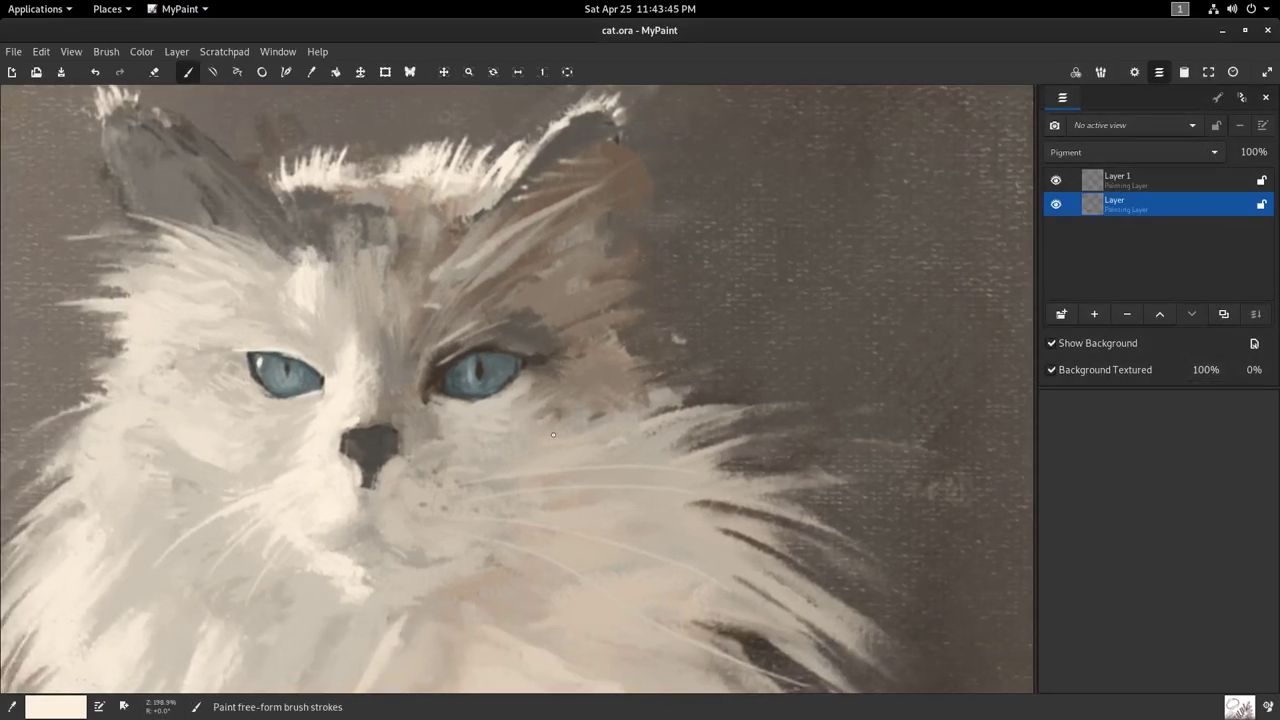
{"action": "scroll", "coordinate": [554, 446], "scroll_direction": "down", "scroll_amount": 5}
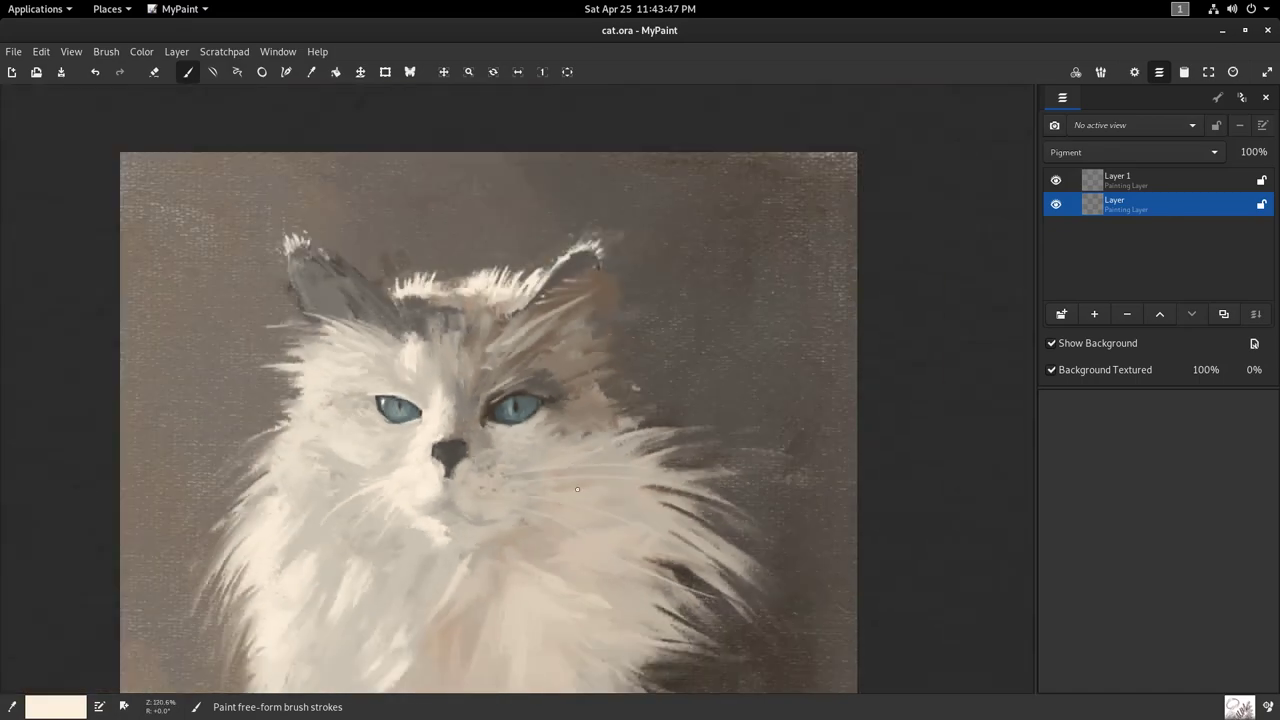
{"action": "left_click_drag", "start_coordinate": [496, 387], "coordinate": [425, 283]}
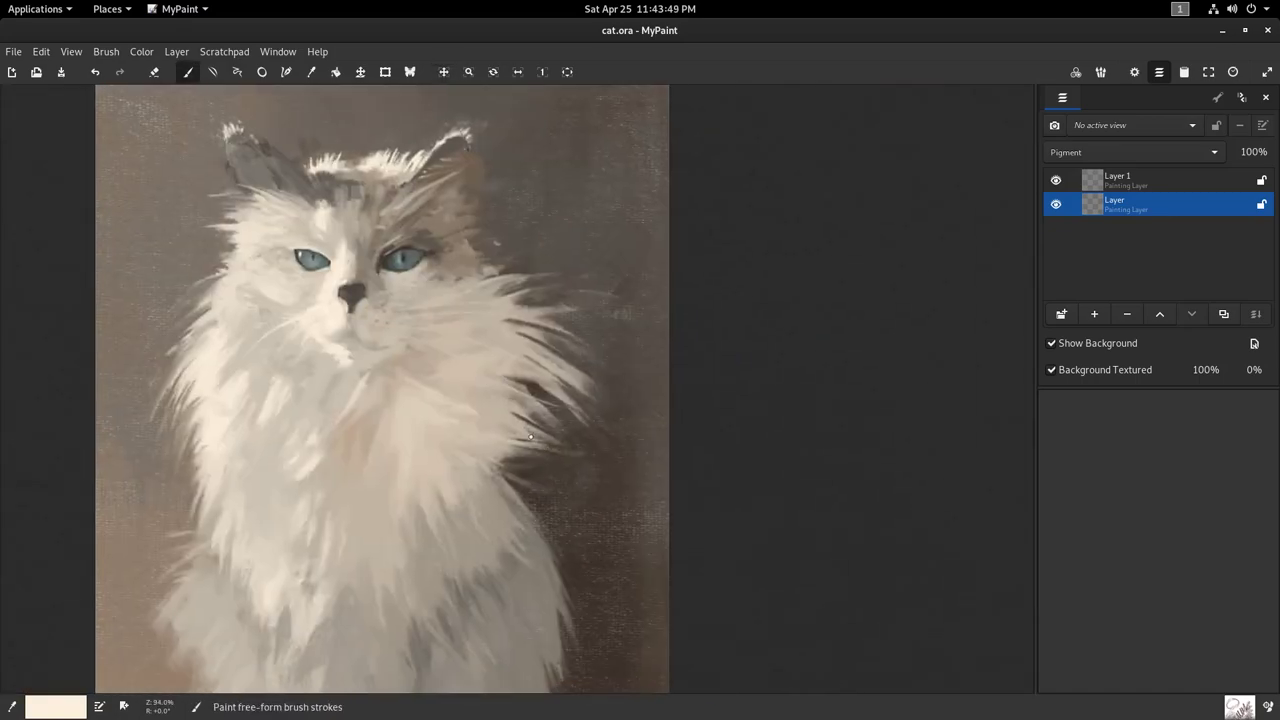
{"action": "mouse_move", "coordinate": [547, 426]}
{"action": "left_mouse_down"}
{"action": "mouse_move", "coordinate": [650, 336]}
{"action": "mouse_move", "coordinate": [623, 449]}
{"action": "mouse_move", "coordinate": [675, 448]}
{"action": "mouse_move", "coordinate": [611, 448]}
{"action": "left_mouse_up"}
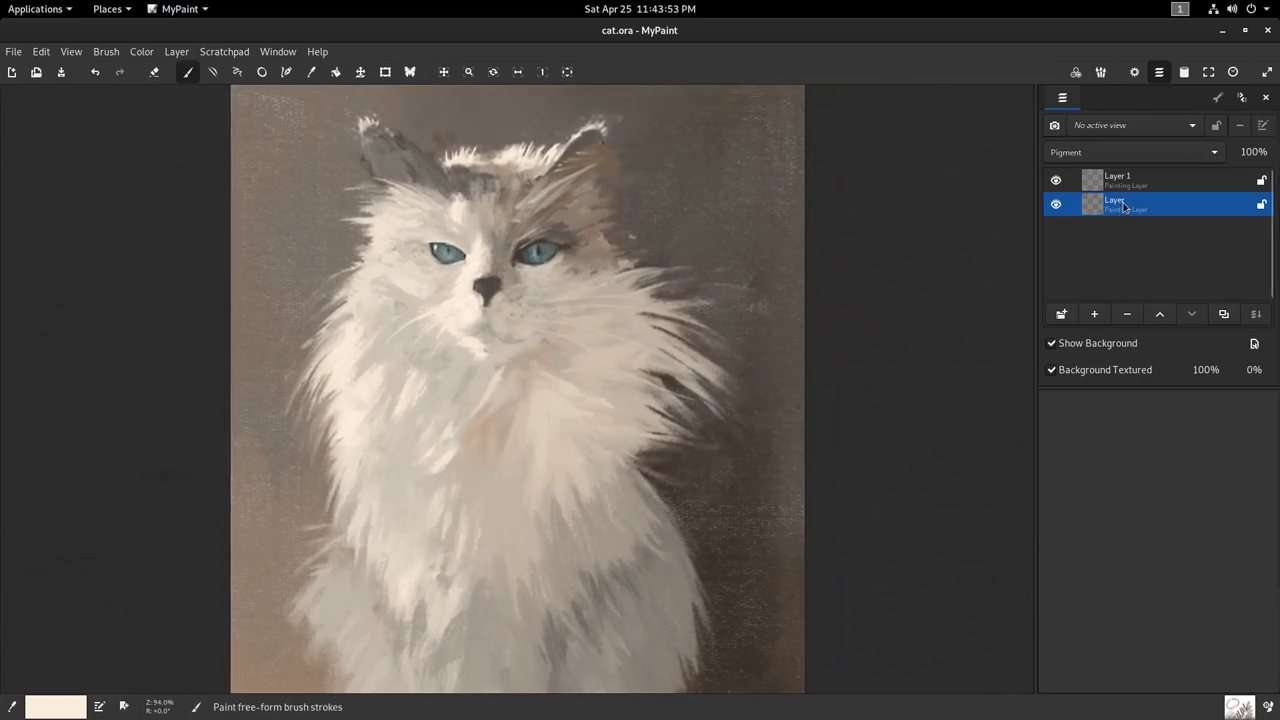
- Turn on self bump mapping for the bottom painting layer, and inspect the background beside the cat's ear close up
{"action": "double_click", "coordinate": [1120, 205]}
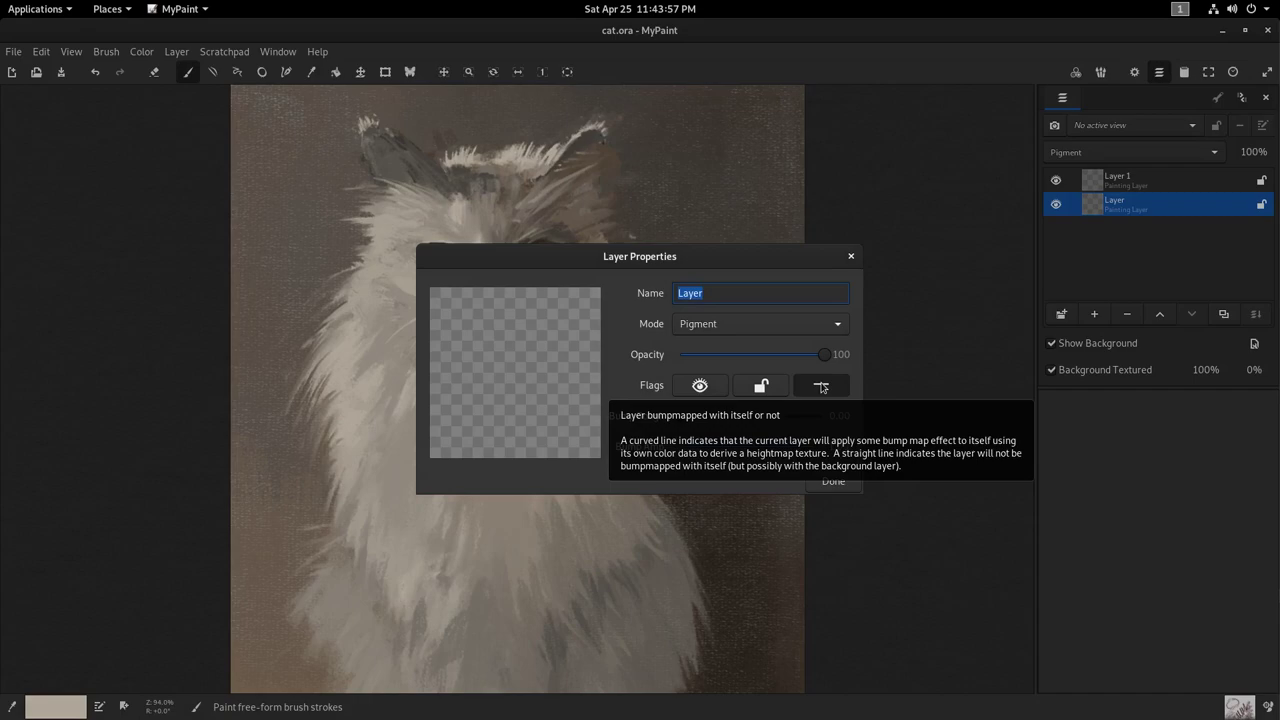
{"action": "left_click", "coordinate": [823, 390]}
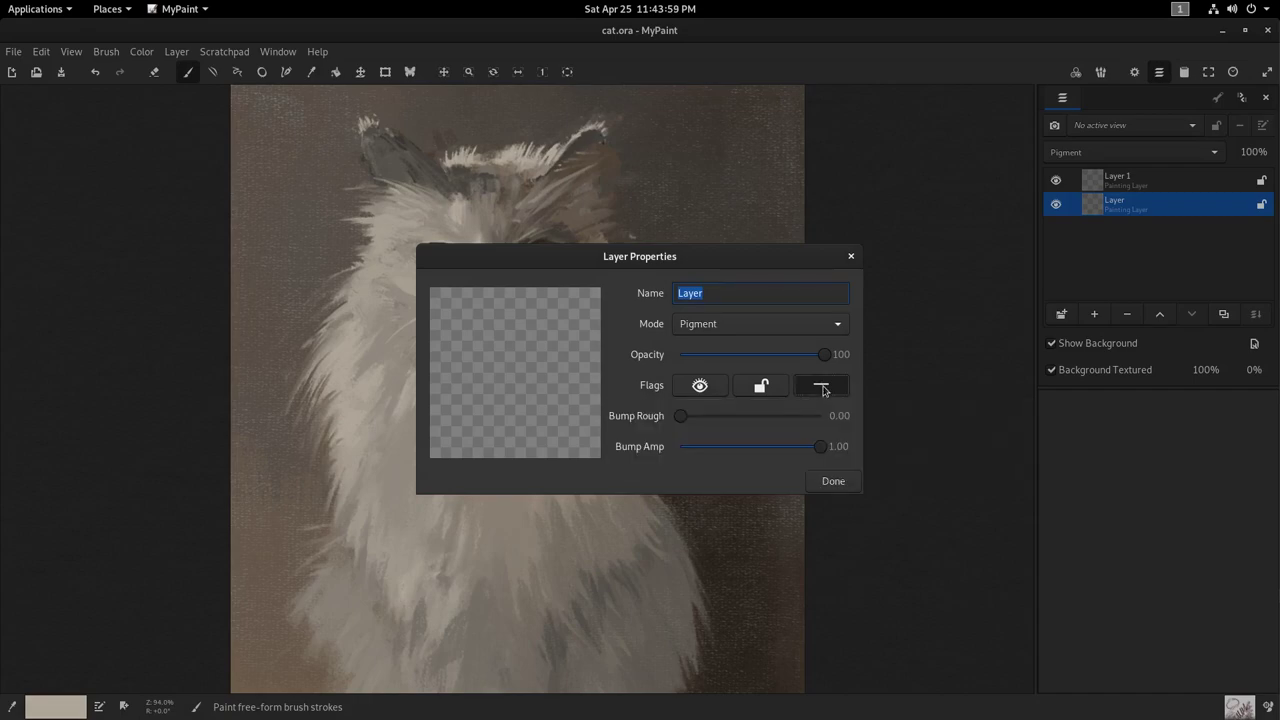
{"action": "left_click", "coordinate": [834, 481]}
{"action": "scroll", "coordinate": [725, 290], "scroll_direction": "up", "scroll_amount": 5}
{"action": "scroll", "coordinate": [729, 412], "scroll_direction": "up", "scroll_amount": 8}
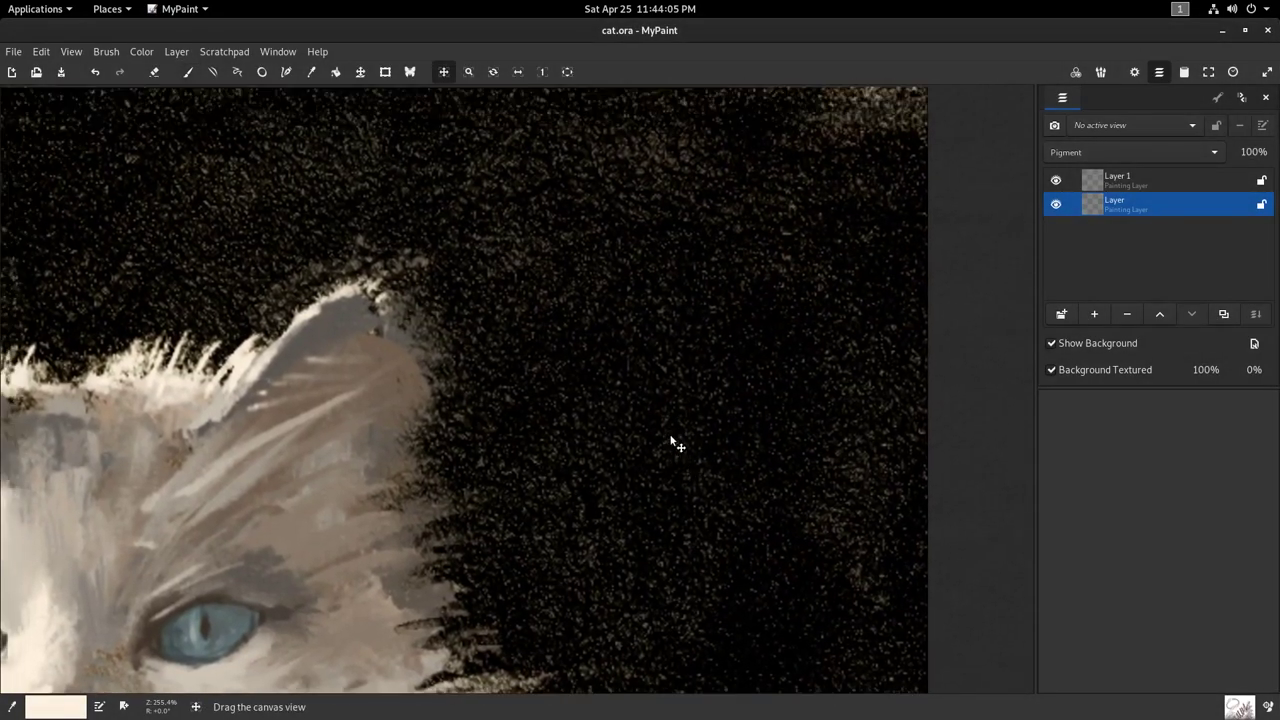
{"action": "key", "text": "b"}
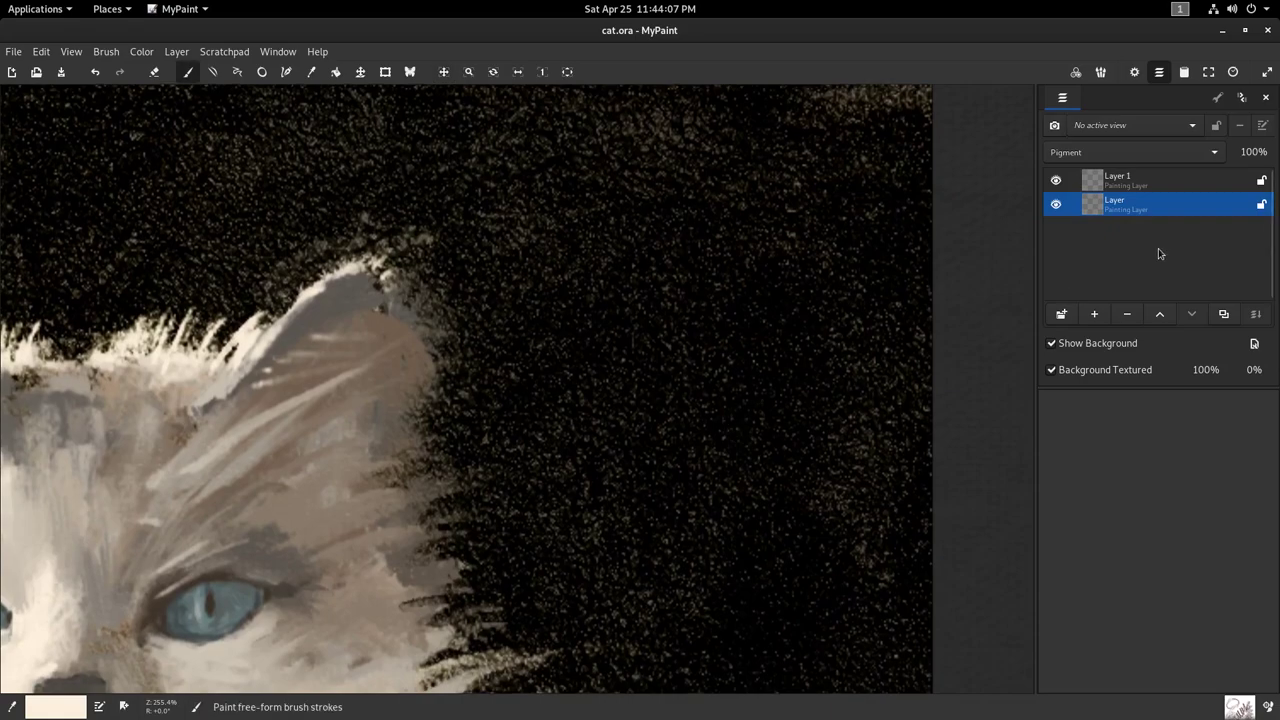
- Lower the bottom painting layer's Bump Amp to 0.00 in its layer properties
{"action": "double_click", "coordinate": [1157, 205]}
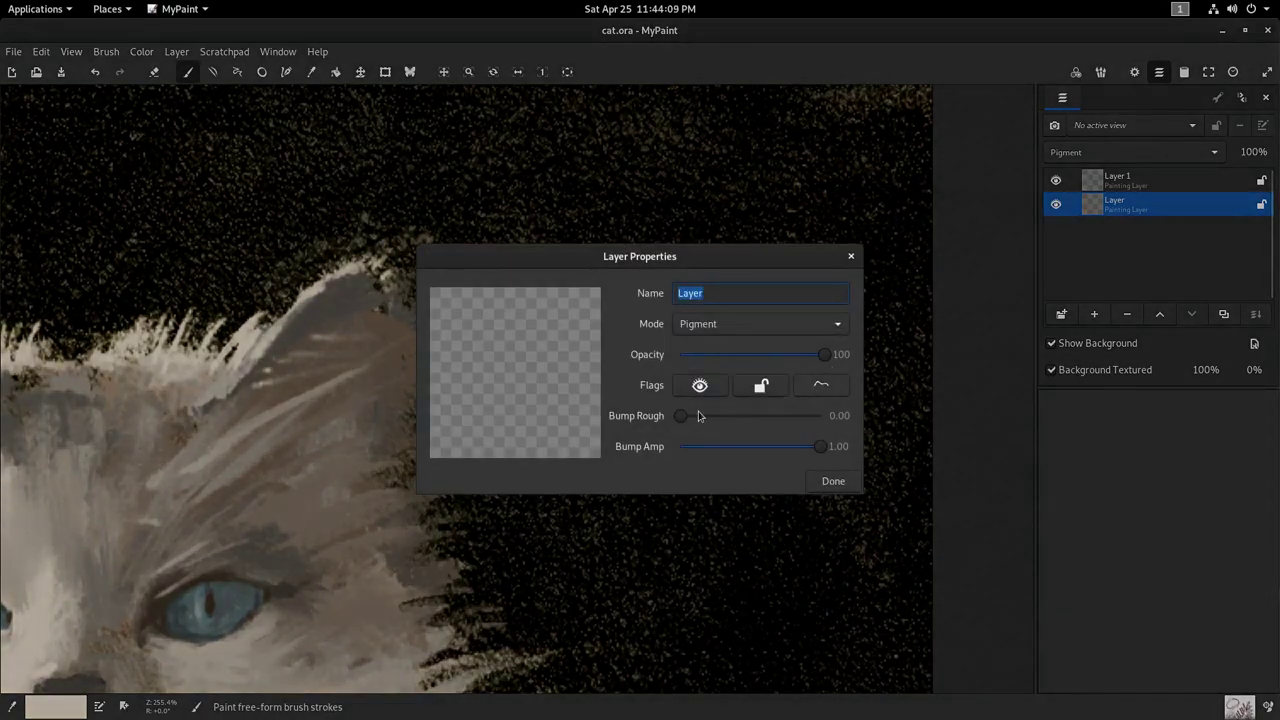
{"action": "left_click_drag", "start_coordinate": [818, 450], "coordinate": [665, 456]}
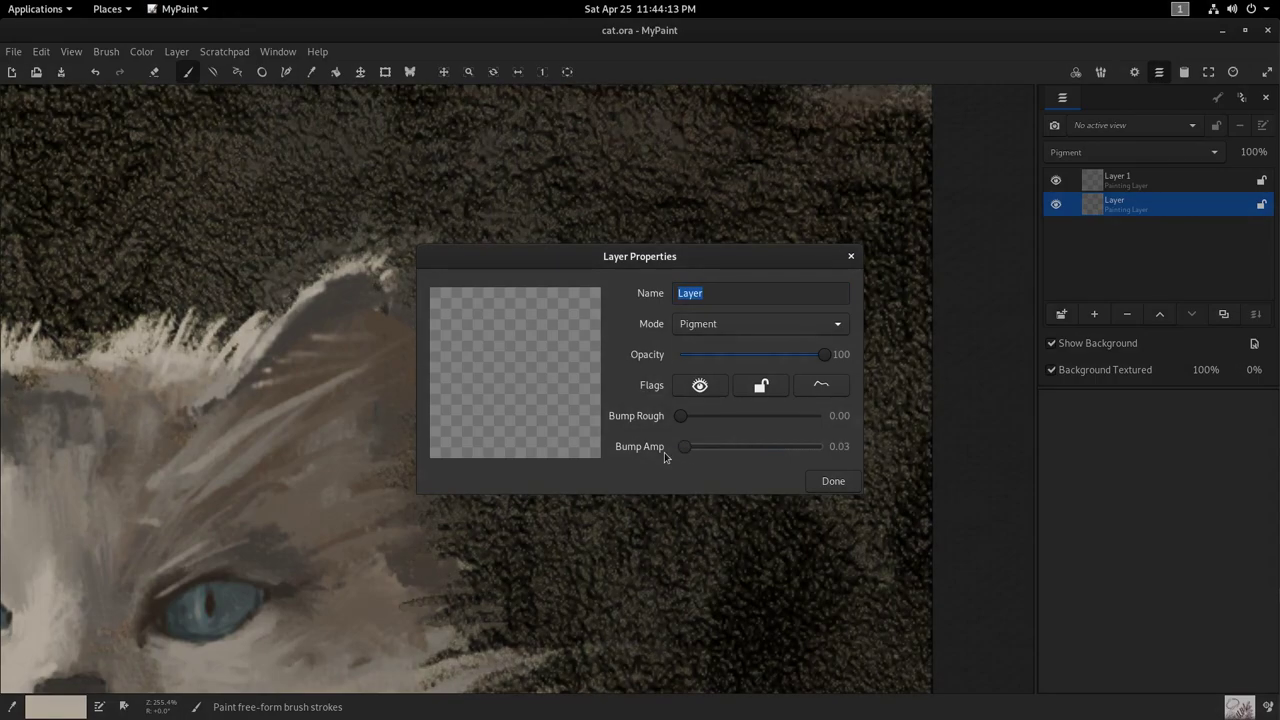
{"action": "left_click", "coordinate": [827, 485]}
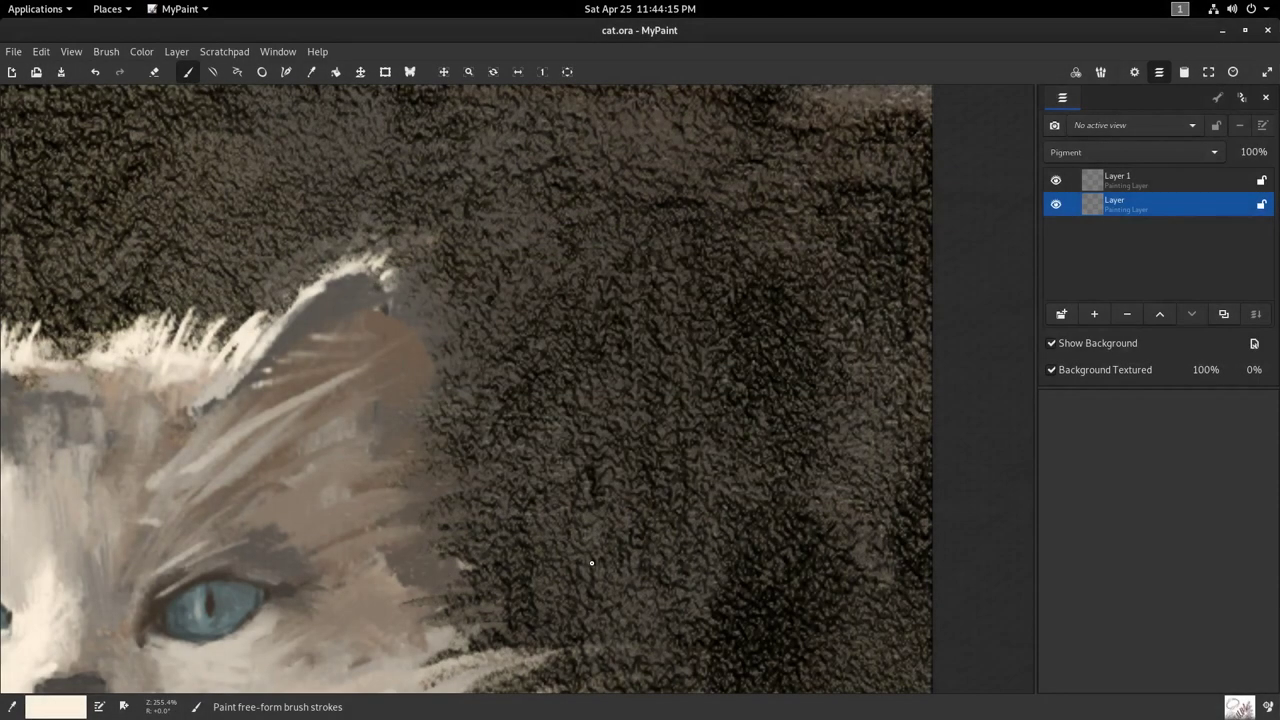
- Examine the softened bump texture across the painting, from the cat's face down to the lower canvas corner
{"action": "scroll", "coordinate": [592, 562], "scroll_direction": "down", "scroll_amount": 1}
{"action": "left_click_drag", "start_coordinate": [745, 443], "coordinate": [952, 276]}
{"action": "left_click_drag", "start_coordinate": [569, 421], "coordinate": [914, 193]}
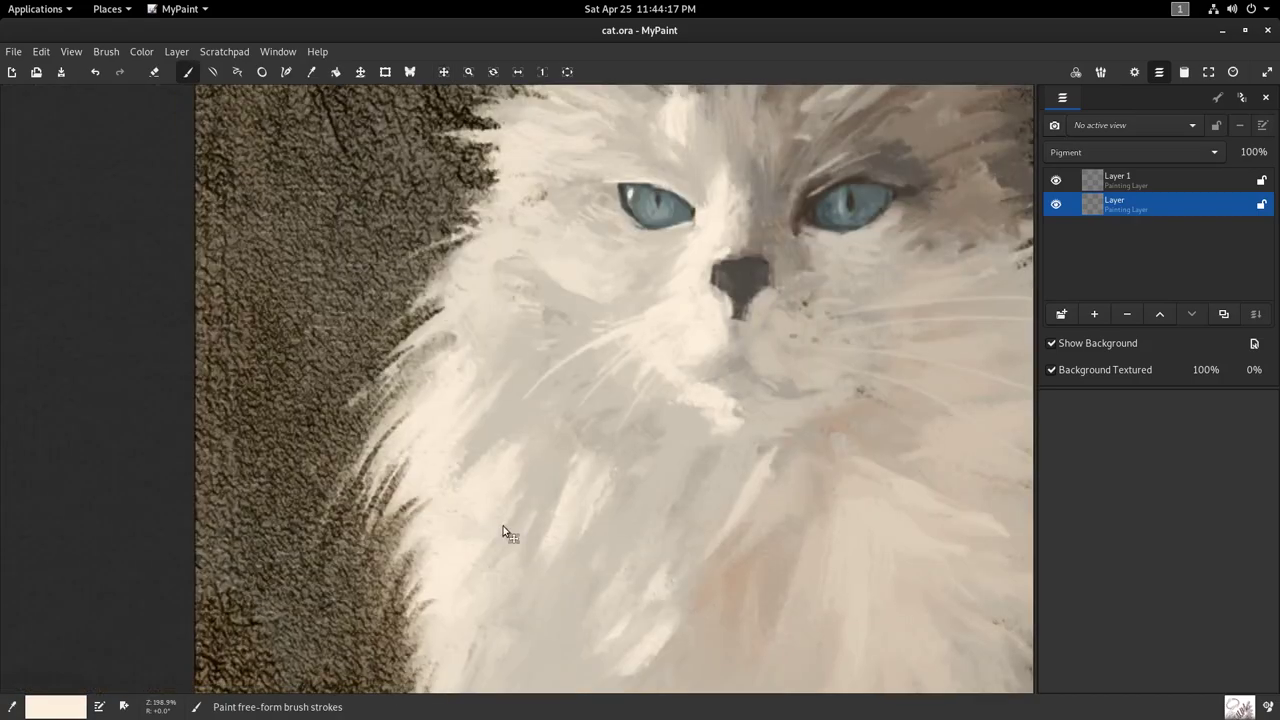
{"action": "left_click_drag", "start_coordinate": [600, 490], "coordinate": [712, 220]}
{"action": "left_click_drag", "start_coordinate": [642, 337], "coordinate": [522, 230]}
{"action": "scroll", "coordinate": [522, 230], "scroll_direction": "down", "scroll_amount": 10}
{"action": "scroll", "coordinate": [522, 230], "scroll_direction": "right", "scroll_amount": 8}
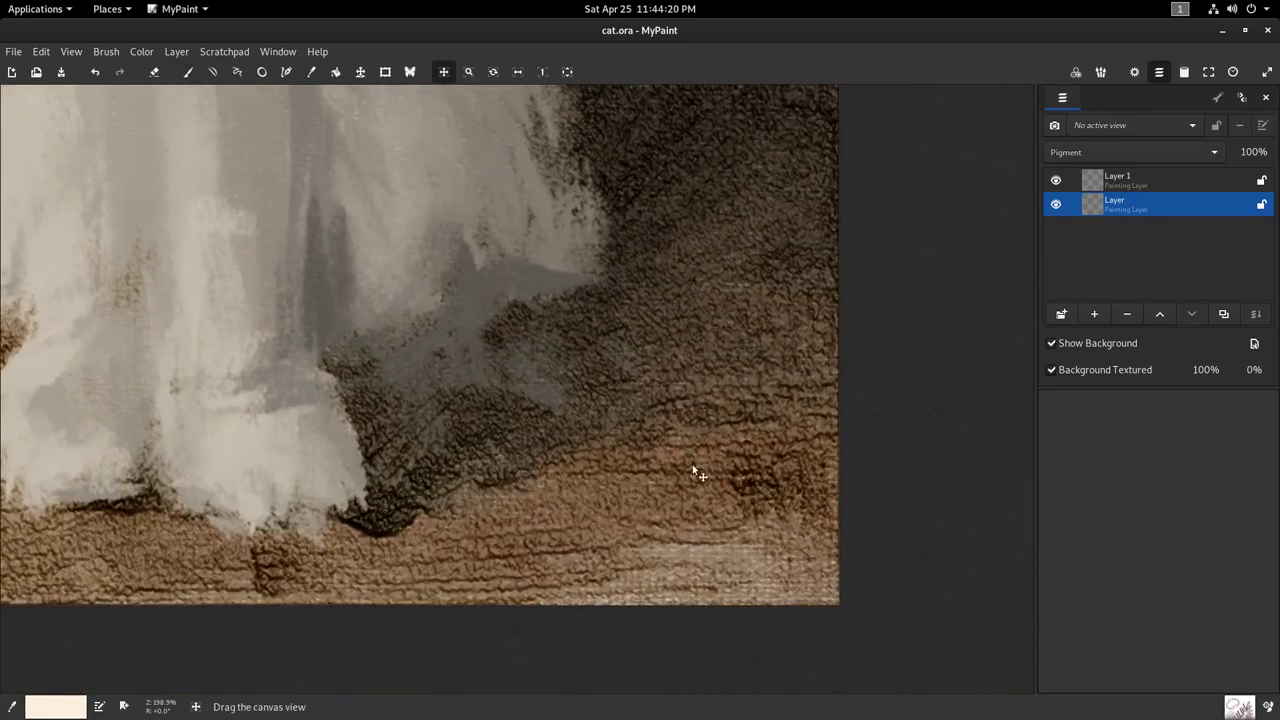
{"action": "left_click_drag", "start_coordinate": [692, 464], "coordinate": [648, 466]}
{"action": "mouse_move", "coordinate": [652, 413]}
{"action": "left_mouse_down"}
{"action": "mouse_move", "coordinate": [650, 482]}
{"action": "mouse_move", "coordinate": [550, 459]}
{"action": "mouse_move", "coordinate": [489, 474]}
{"action": "left_mouse_up"}
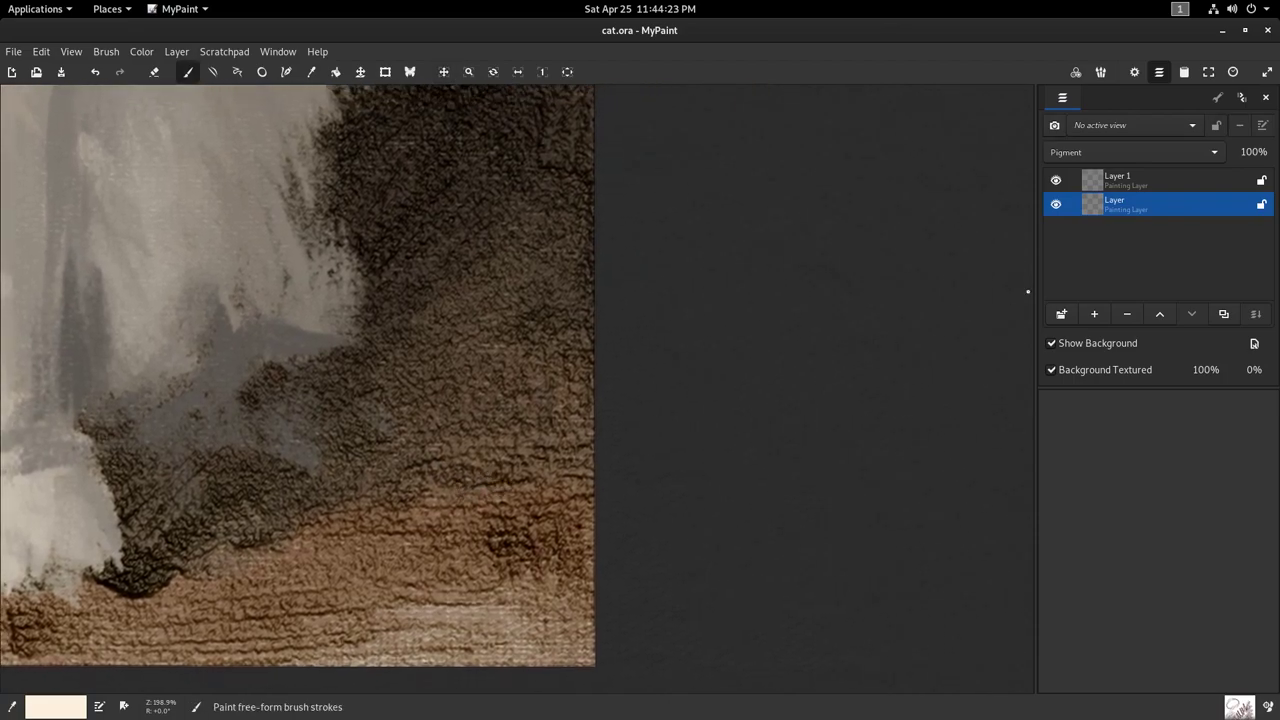
- Raise the bottom painting layer's Bump Rough to nearly the middle of its range
{"action": "double_click", "coordinate": [1119, 210]}
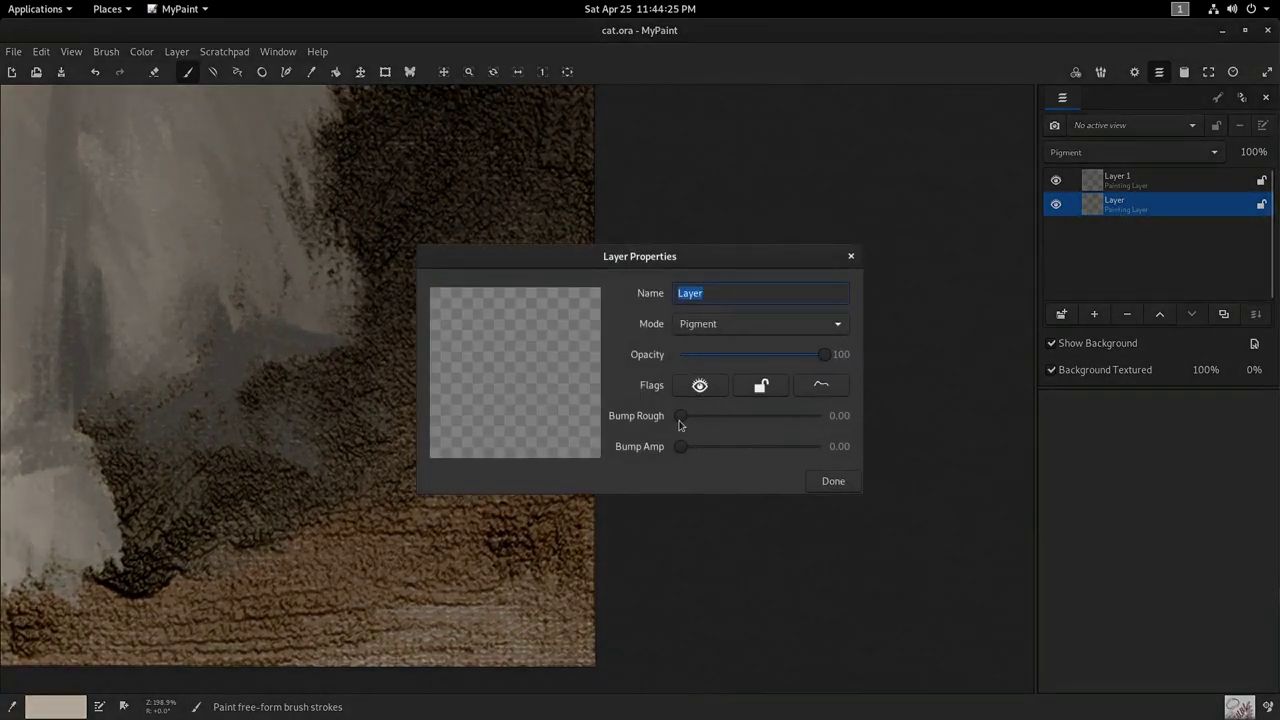
{"action": "left_click_drag", "start_coordinate": [708, 424], "coordinate": [719, 425]}
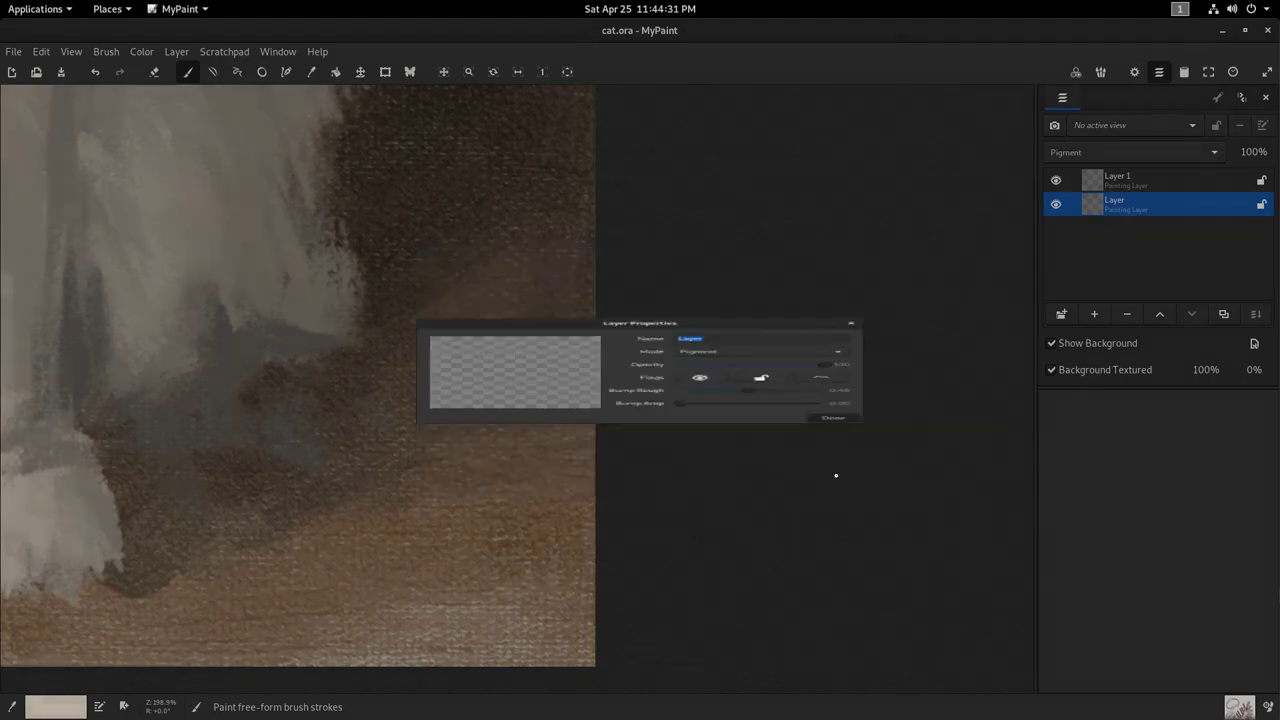
{"action": "left_click", "coordinate": [833, 481]}
- Examine the canvas texture around the cat's head up close and across the painting as a whole
{"action": "mouse_move", "coordinate": [585, 220]}
{"action": "left_mouse_down"}
{"action": "mouse_move", "coordinate": [606, 469]}
{"action": "mouse_move", "coordinate": [643, 626]}
{"action": "left_mouse_up"}
{"action": "mouse_move", "coordinate": [655, 370]}
{"action": "left_mouse_down"}
{"action": "mouse_move", "coordinate": [712, 675]}
{"action": "mouse_move", "coordinate": [735, 477]}
{"action": "left_mouse_up"}
{"action": "left_click_drag", "start_coordinate": [624, 356], "coordinate": [812, 326]}
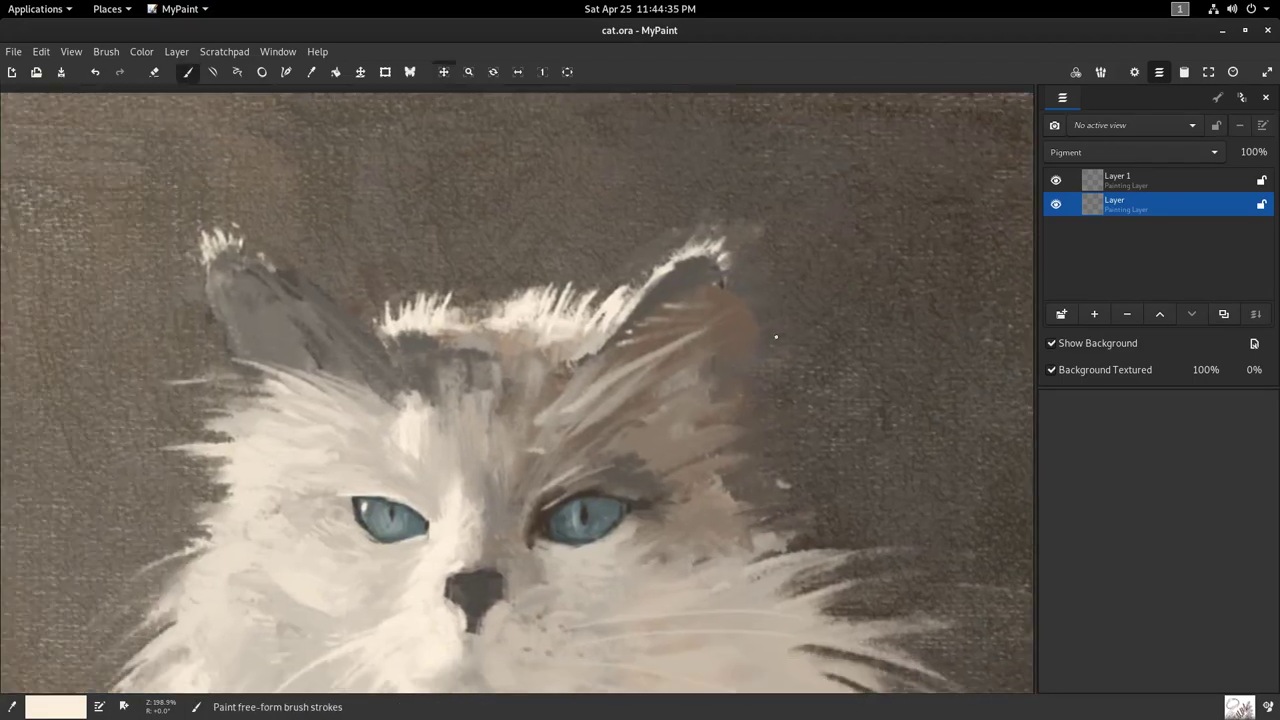
{"action": "left_click_drag", "start_coordinate": [531, 382], "coordinate": [787, 328]}
{"action": "left_click_drag", "start_coordinate": [591, 356], "coordinate": [321, 332]}
{"action": "left_click_drag", "start_coordinate": [528, 409], "coordinate": [235, 333]}
{"action": "scroll", "coordinate": [507, 446], "scroll_direction": "down", "scroll_amount": 2}
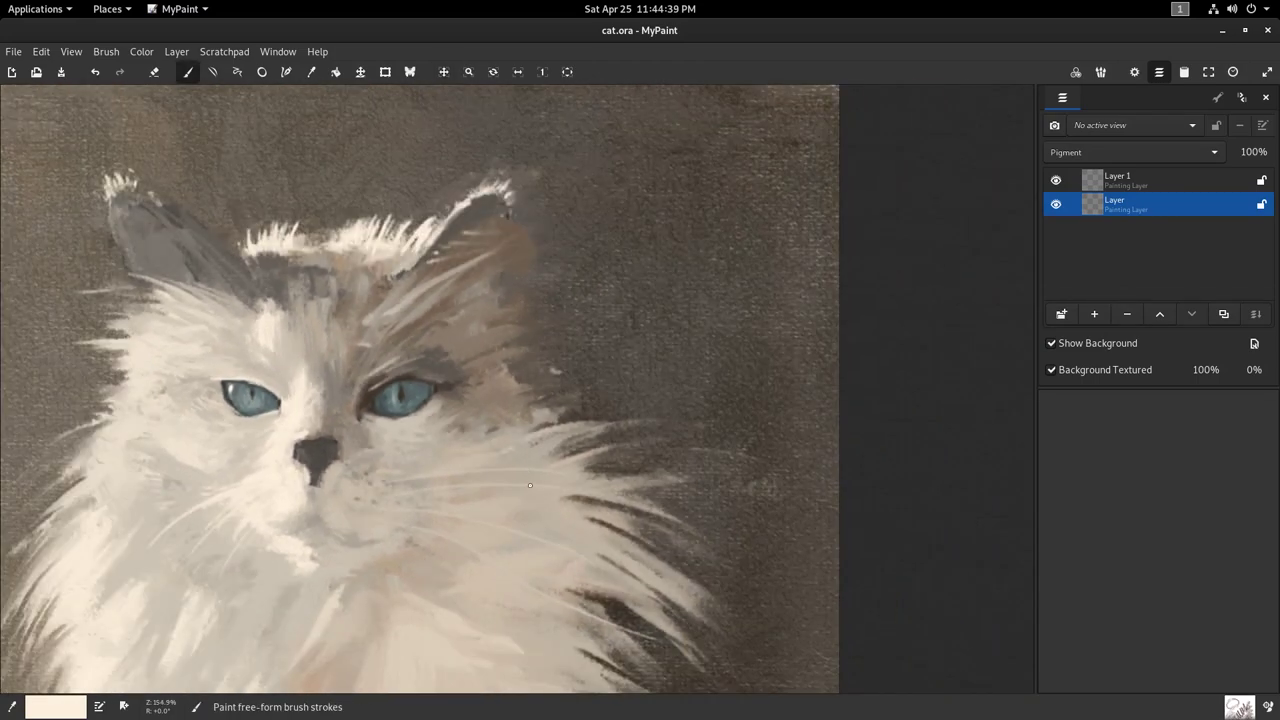
{"action": "scroll", "coordinate": [530, 486], "scroll_direction": "down", "scroll_amount": 2}
{"action": "left_click_drag", "start_coordinate": [563, 427], "coordinate": [602, 323]}
{"action": "left_click_drag", "start_coordinate": [548, 517], "coordinate": [588, 453]}
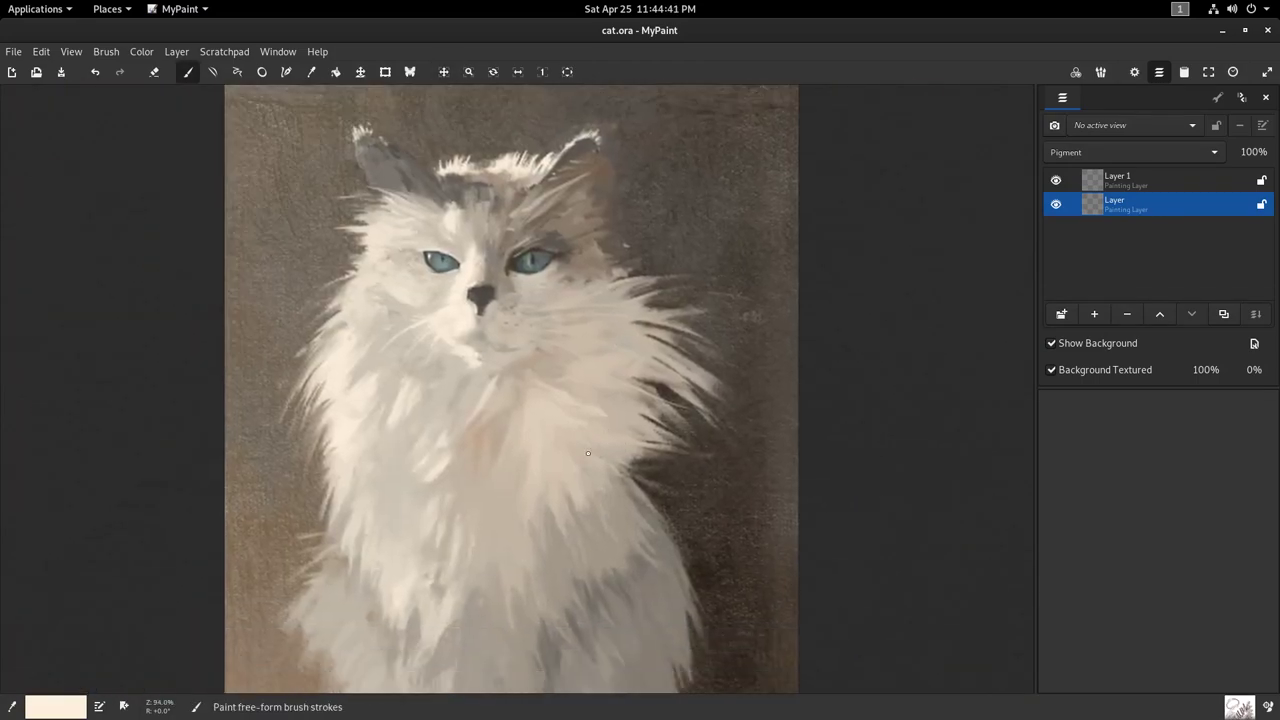
{"action": "scroll", "coordinate": [517, 481], "scroll_direction": "up", "scroll_amount": 2}
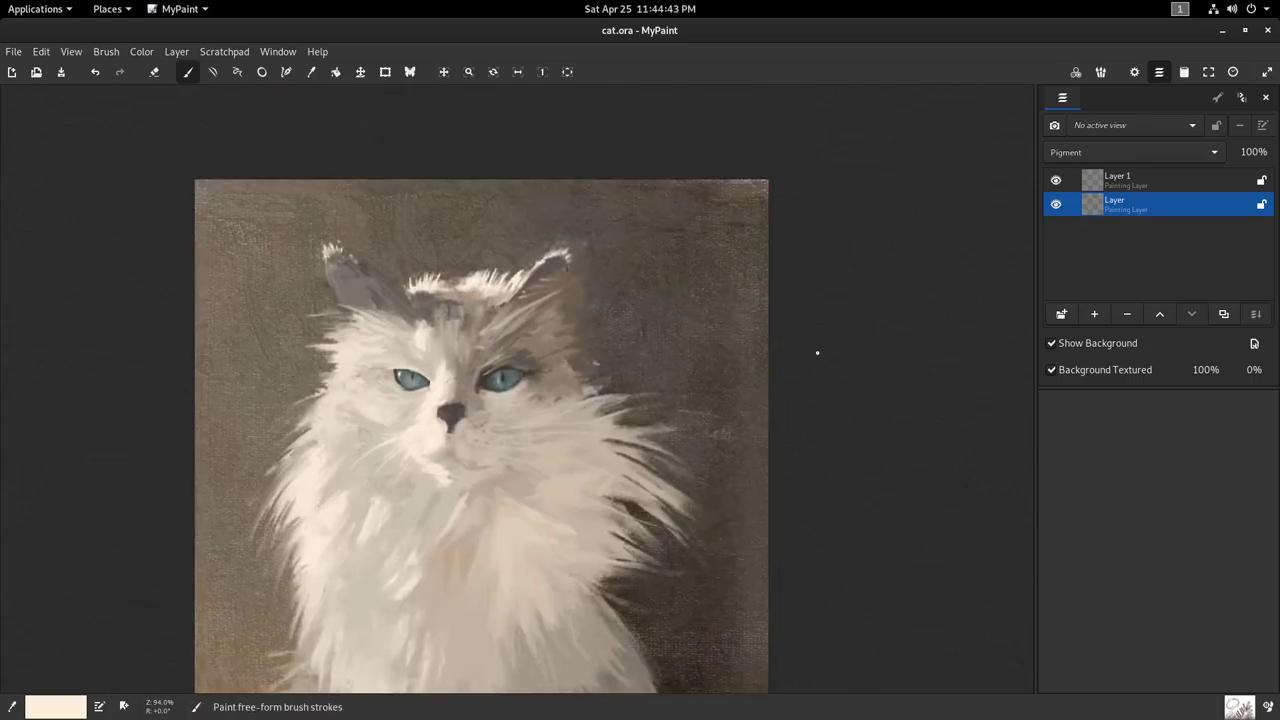
- Turn on self bump mapping for Layer 1
{"action": "double_click", "coordinate": [1123, 182]}
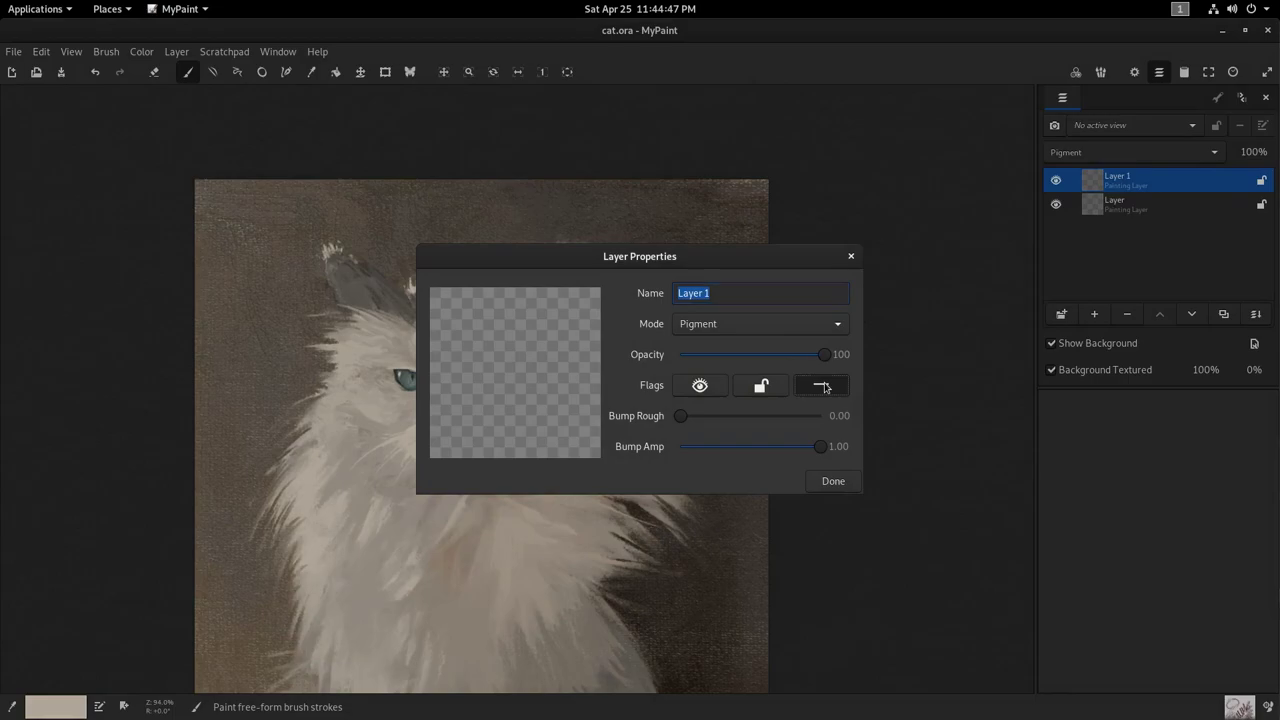
{"action": "left_click", "coordinate": [833, 481]}
{"action": "scroll", "coordinate": [433, 457], "scroll_direction": "up", "scroll_amount": 2}
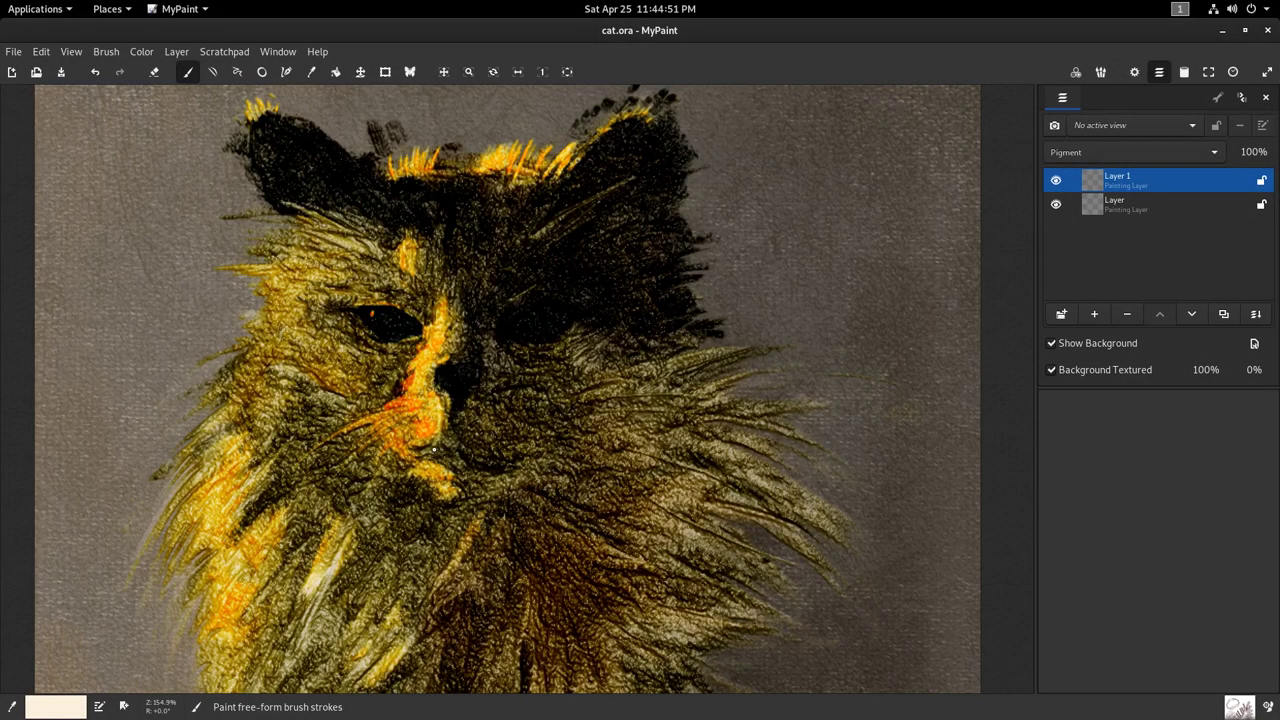
- Examine the strong bump effect on the cat from its paws up to its face
{"action": "left_click_drag", "start_coordinate": [493, 466], "coordinate": [496, 226]}
{"action": "left_click_drag", "start_coordinate": [502, 561], "coordinate": [538, 325]}
{"action": "mouse_move", "coordinate": [539, 544]}
{"action": "left_mouse_down"}
{"action": "mouse_move", "coordinate": [551, 480]}
{"action": "mouse_move", "coordinate": [531, 182]}
{"action": "mouse_move", "coordinate": [550, 270]}
{"action": "left_mouse_up"}
{"action": "left_click_drag", "start_coordinate": [548, 355], "coordinate": [437, 166]}
{"action": "scroll", "coordinate": [529, 380], "scroll_direction": "down", "scroll_amount": 3}
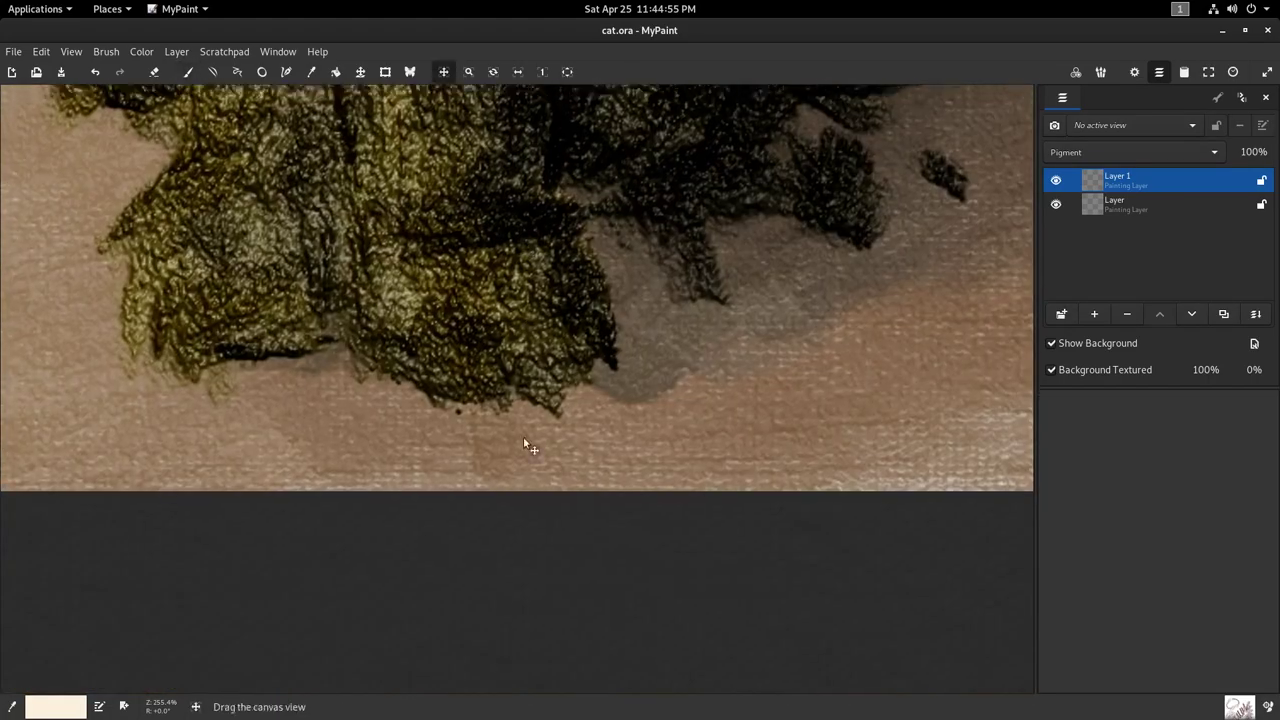
{"action": "scroll", "coordinate": [486, 309], "scroll_direction": "up", "scroll_amount": 10}
{"action": "scroll", "coordinate": [433, 297], "scroll_direction": "up", "scroll_amount": 10}
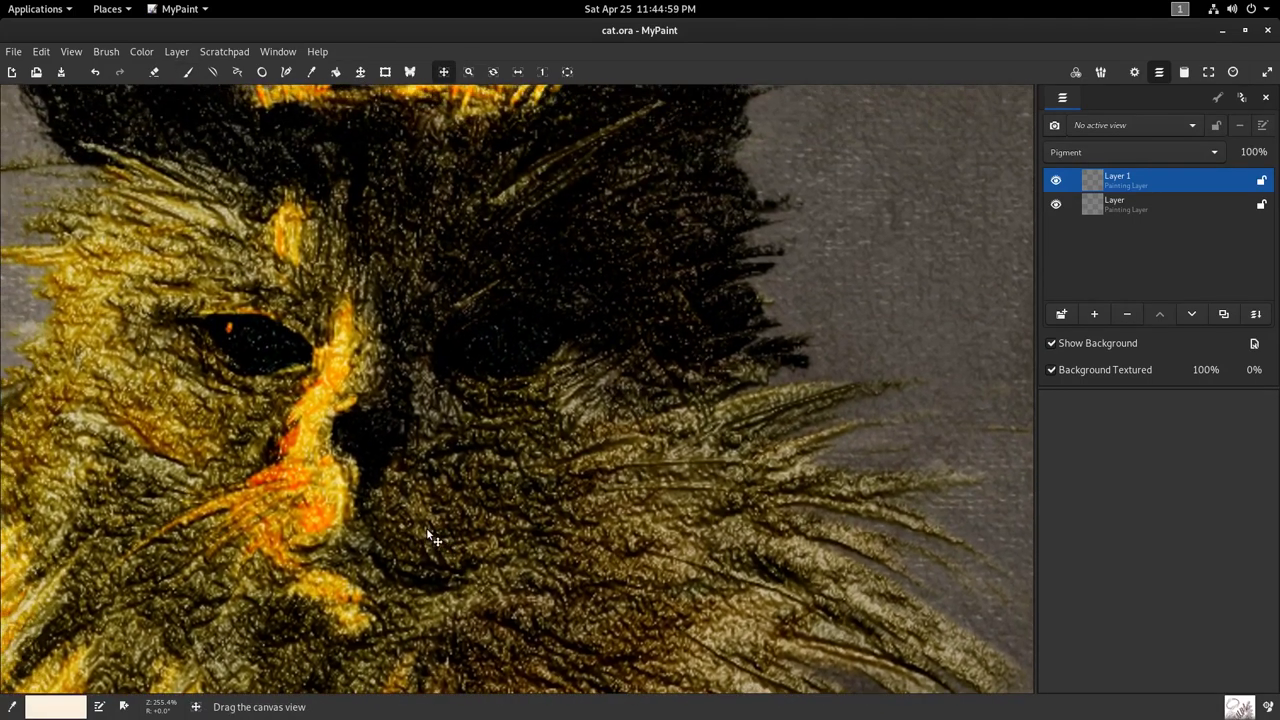
{"action": "left_click_drag", "start_coordinate": [427, 530], "coordinate": [420, 539]}
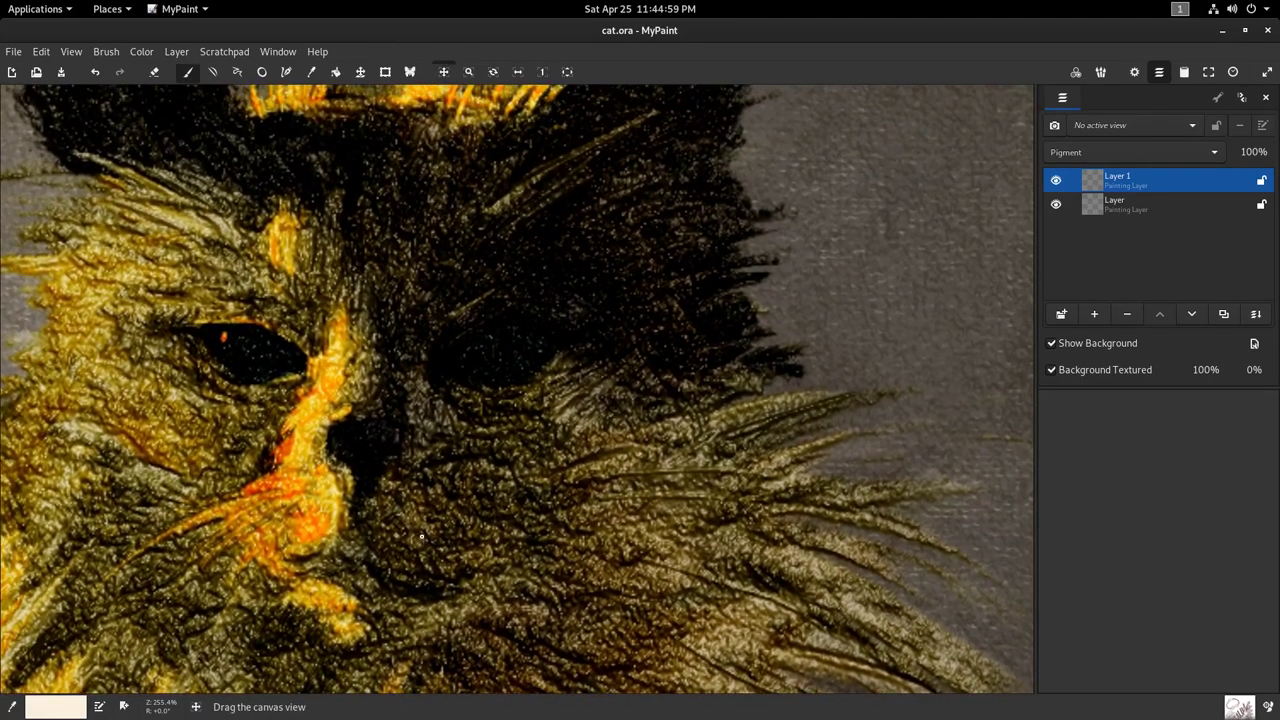
- Lower Layer 1's Bump Amp to 0.00 in its layer properties
{"action": "double_click", "coordinate": [1128, 185]}
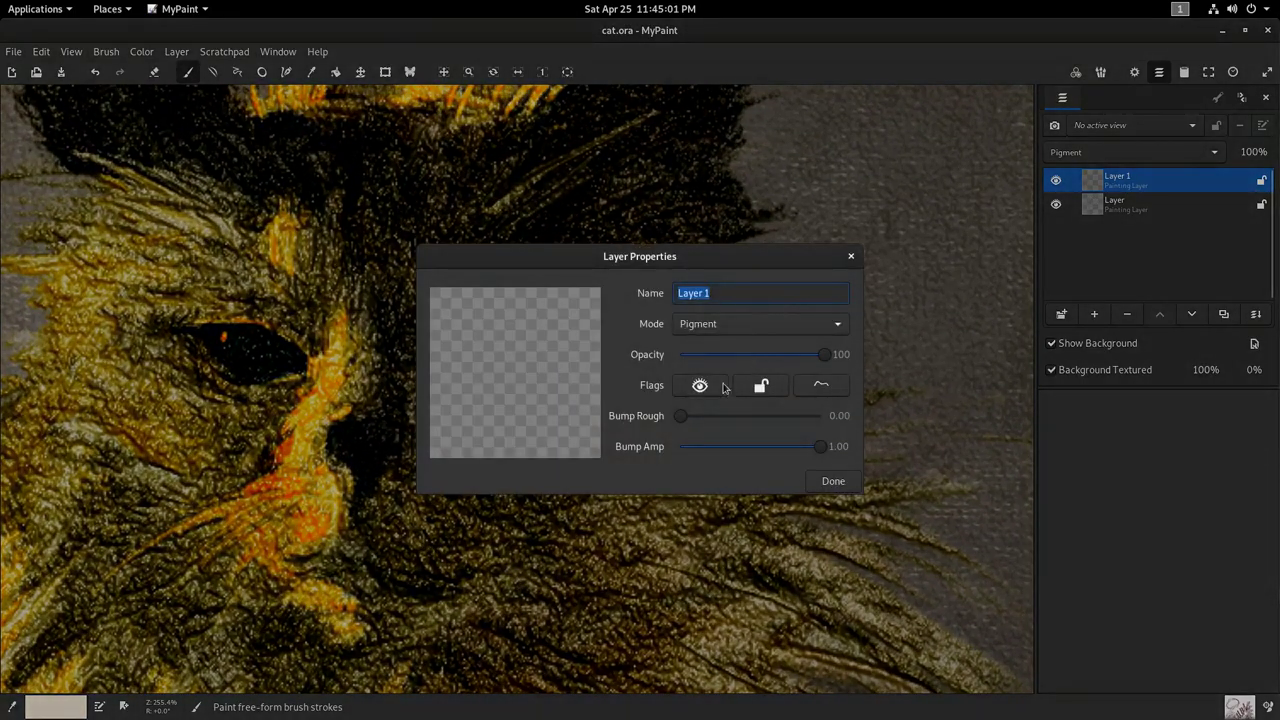
{"action": "left_click_drag", "start_coordinate": [813, 457], "coordinate": [769, 453]}
{"action": "left_click", "coordinate": [727, 450]}
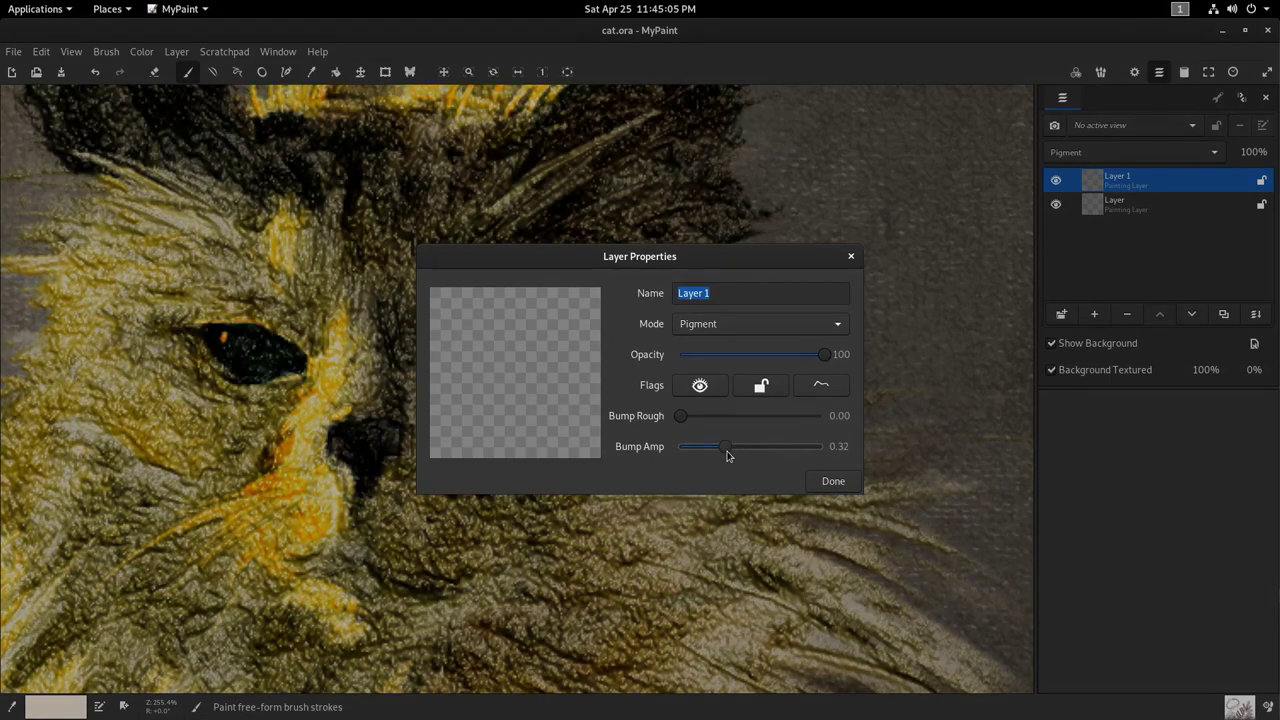
{"action": "left_click_drag", "start_coordinate": [667, 456], "coordinate": [631, 457]}
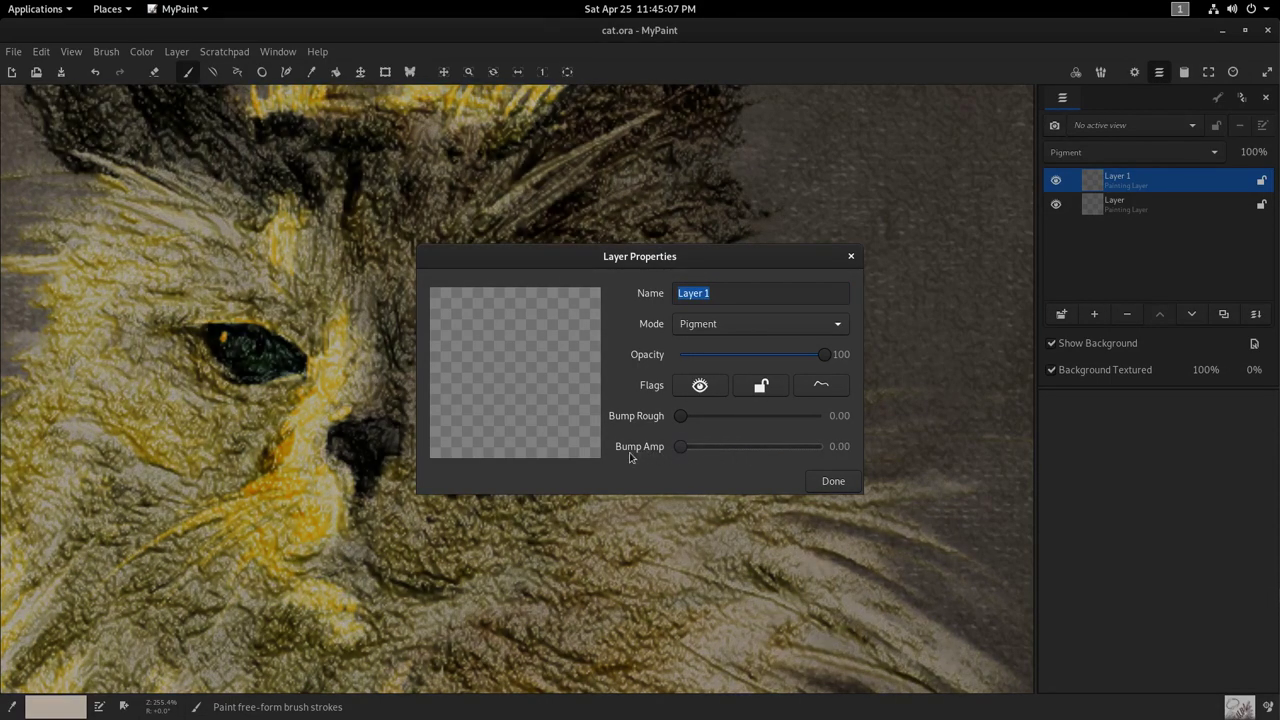
{"action": "left_click", "coordinate": [833, 481]}
- Inspect the cat's face and fur, and try a Bump Rough of 0.19 on Layer 1
{"action": "left_click_drag", "start_coordinate": [458, 500], "coordinate": [560, 485]}
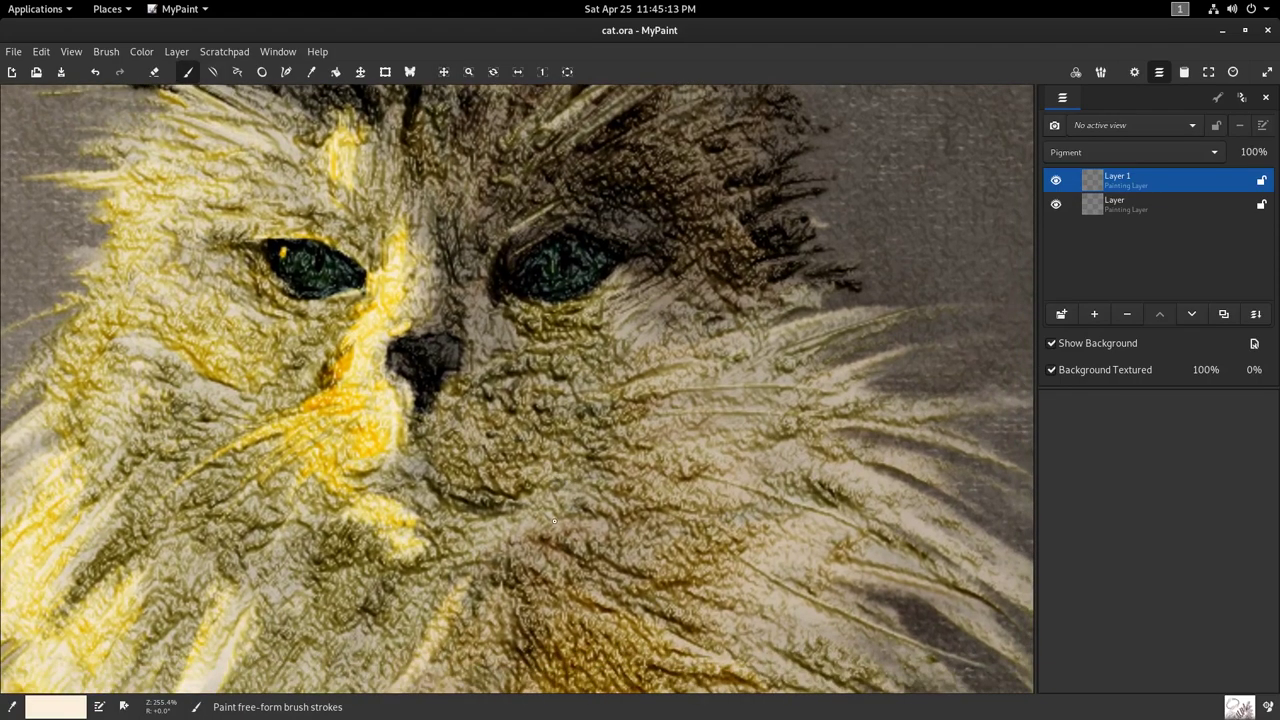
{"action": "left_click_drag", "start_coordinate": [560, 540], "coordinate": [532, 470]}
{"action": "left_click_drag", "start_coordinate": [532, 524], "coordinate": [610, 386]}
{"action": "left_click_drag", "start_coordinate": [862, 330], "coordinate": [790, 422]}
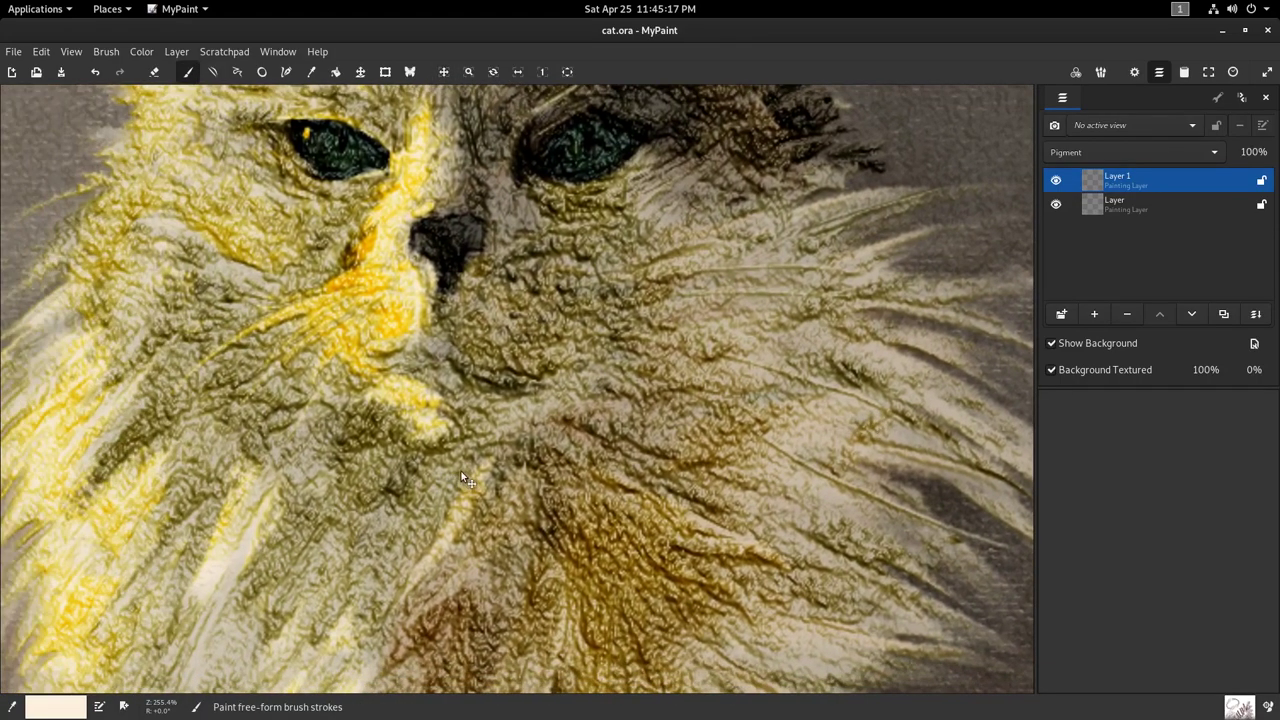
{"action": "left_click_drag", "start_coordinate": [458, 471], "coordinate": [566, 471]}
{"action": "left_click_drag", "start_coordinate": [472, 368], "coordinate": [265, 649]}
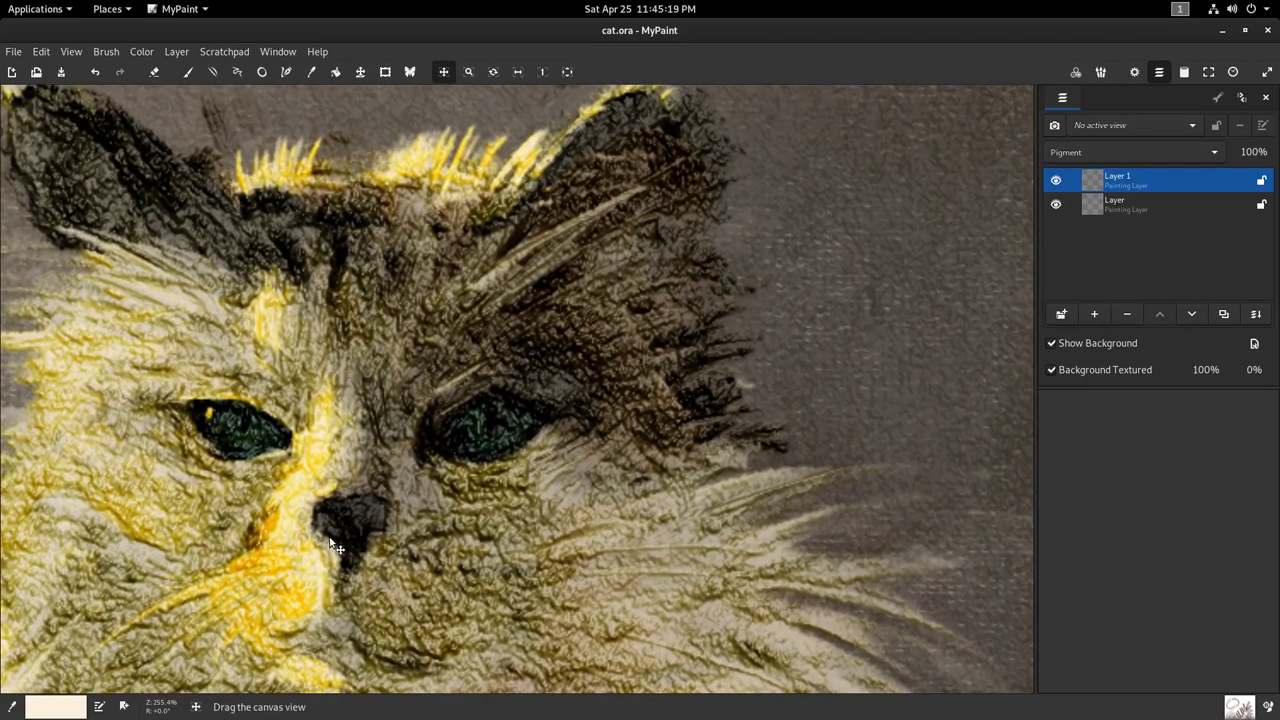
{"action": "double_click", "coordinate": [1121, 177]}
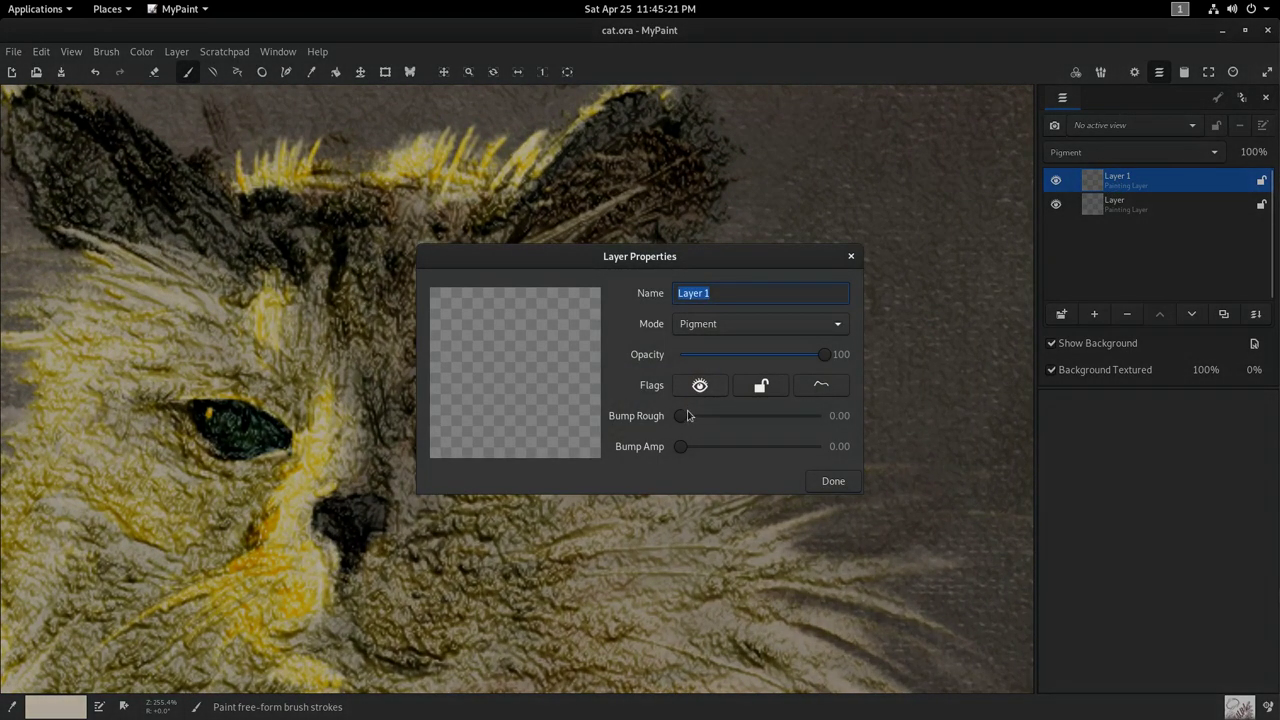
{"action": "left_click_drag", "start_coordinate": [682, 418], "coordinate": [733, 423]}
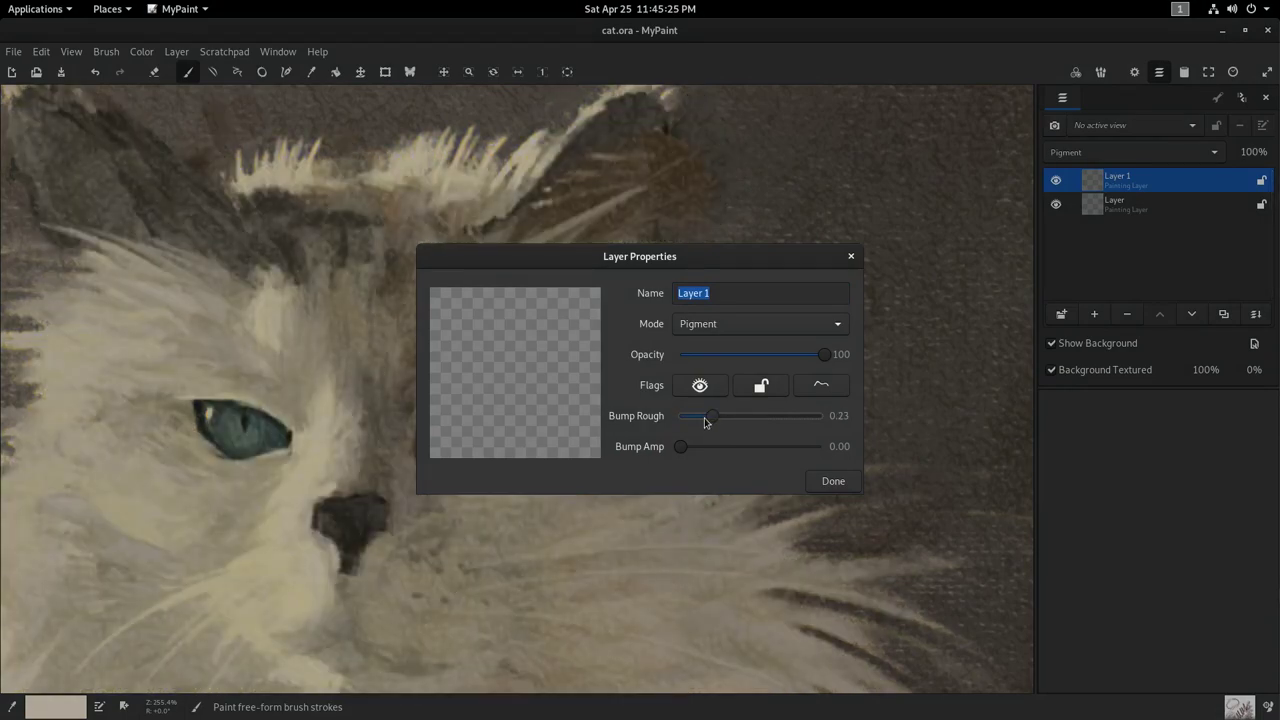
{"action": "left_click_drag", "start_coordinate": [689, 423], "coordinate": [691, 424]}
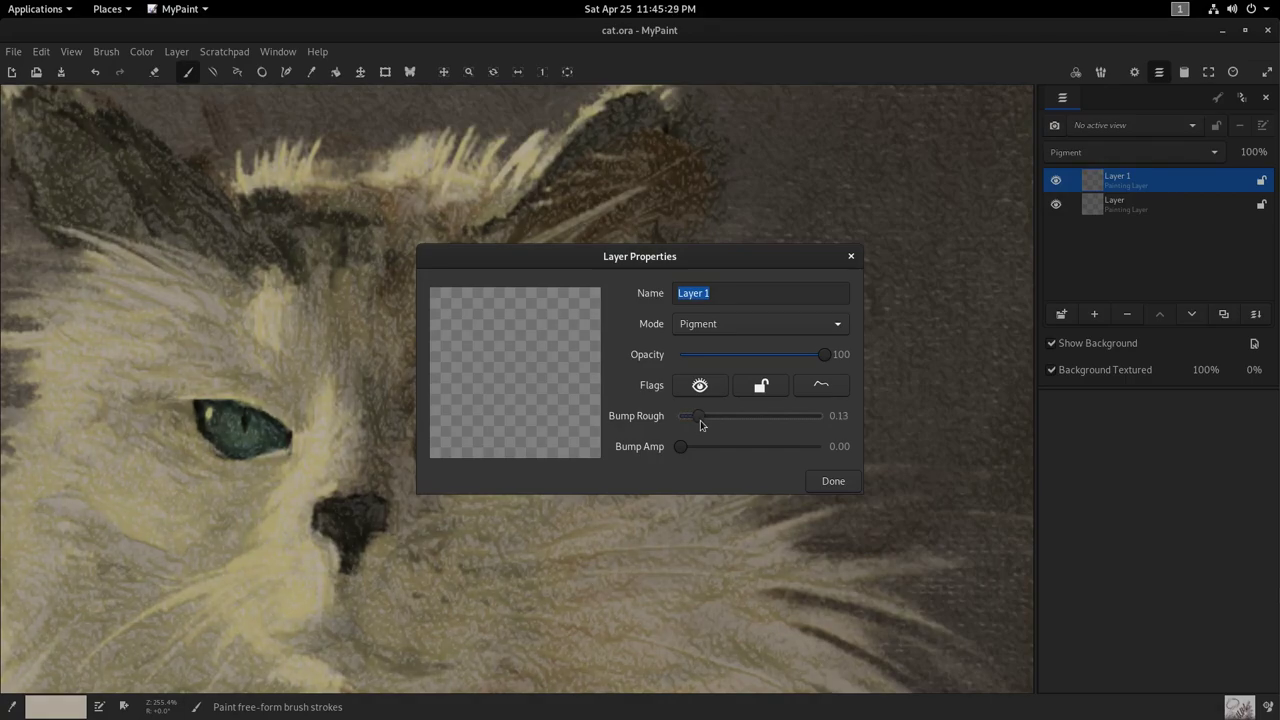
{"action": "left_click", "coordinate": [827, 480]}
- Check the fur texture close up and set Layer 1's Bump Rough to 0.60
{"action": "left_click_drag", "start_coordinate": [538, 410], "coordinate": [733, 100]}
{"action": "left_click_drag", "start_coordinate": [506, 385], "coordinate": [394, 190]}
{"action": "scroll", "coordinate": [501, 399], "scroll_direction": "up", "scroll_amount": 10}
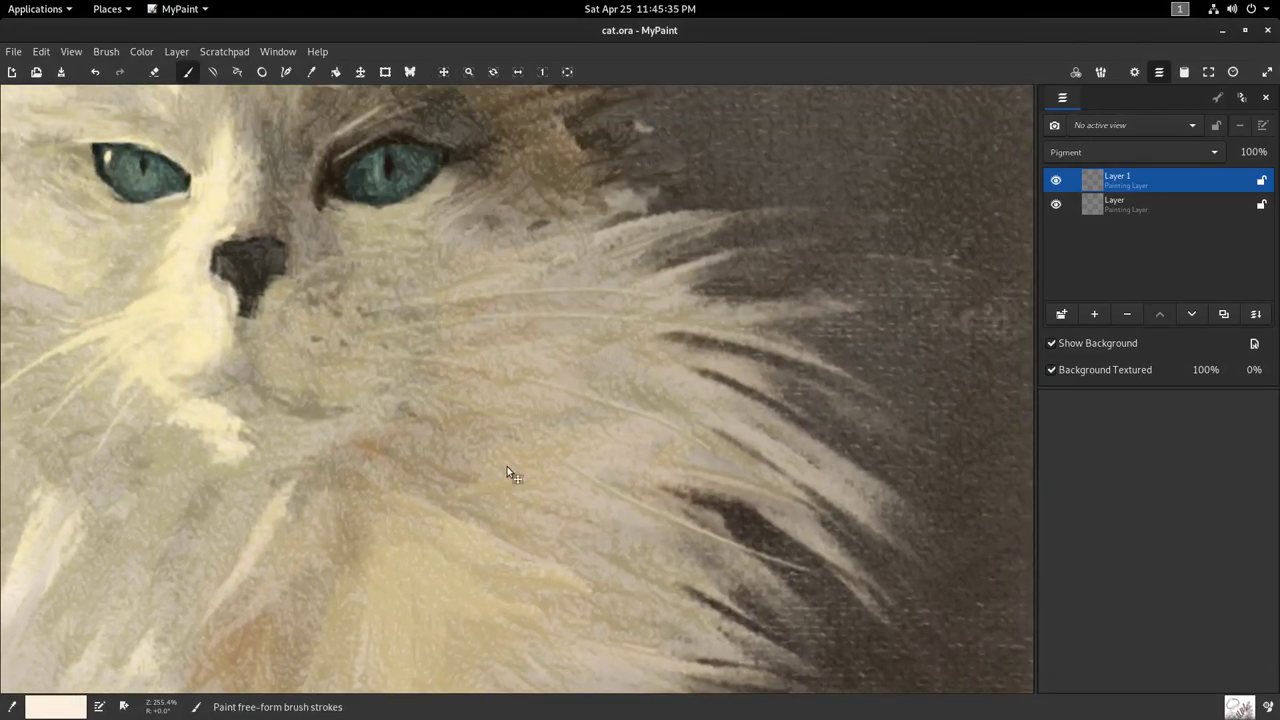
{"action": "scroll", "coordinate": [507, 466], "scroll_direction": "up", "scroll_amount": 5}
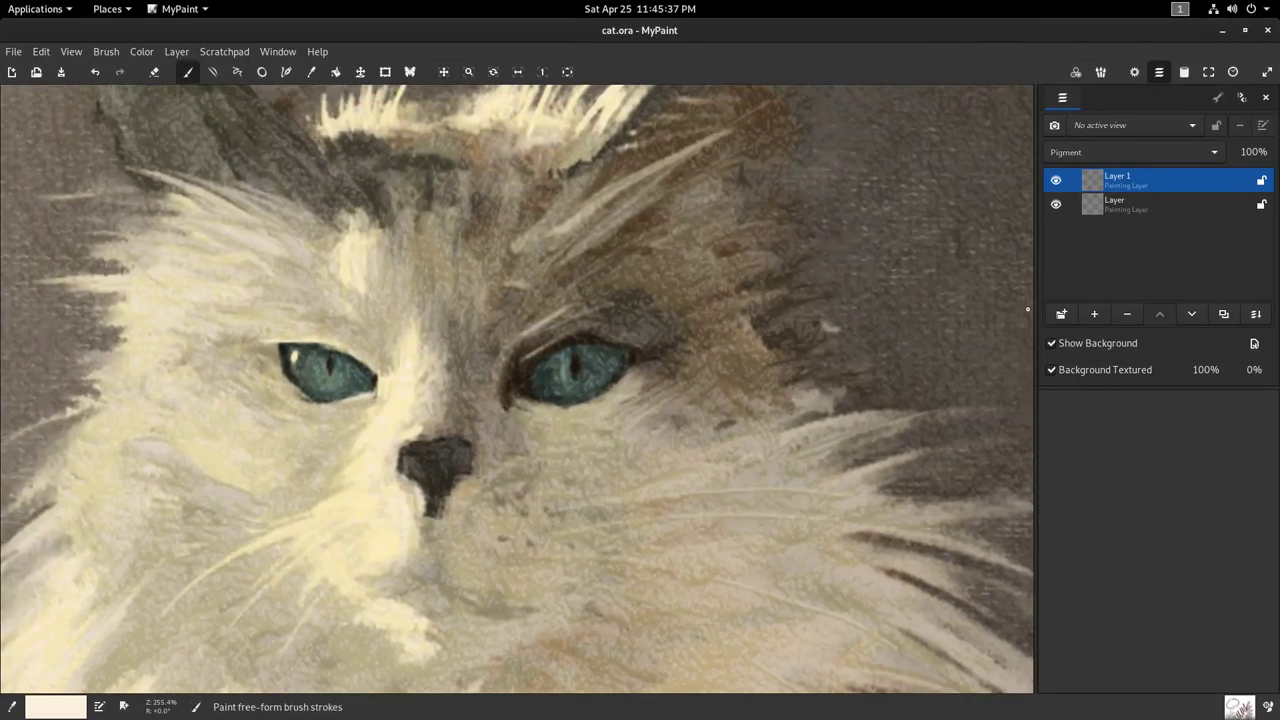
{"action": "double_click", "coordinate": [1110, 180]}
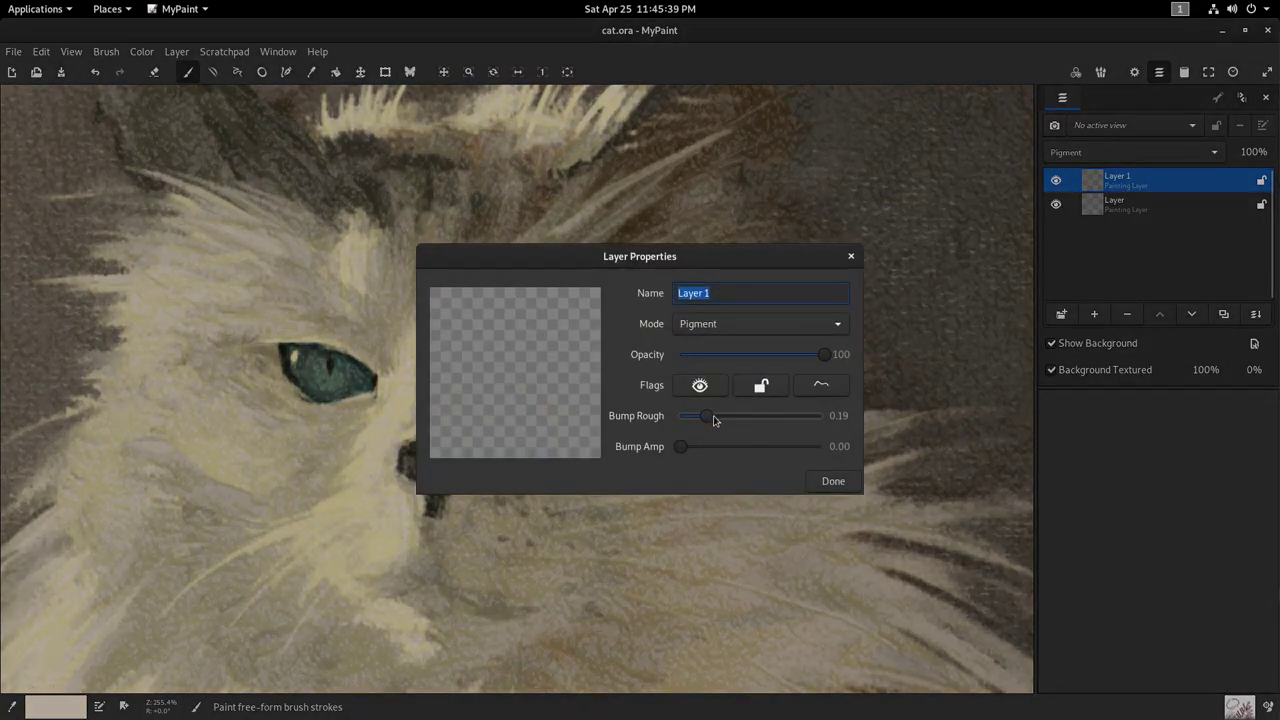
{"action": "left_click", "coordinate": [750, 417]}
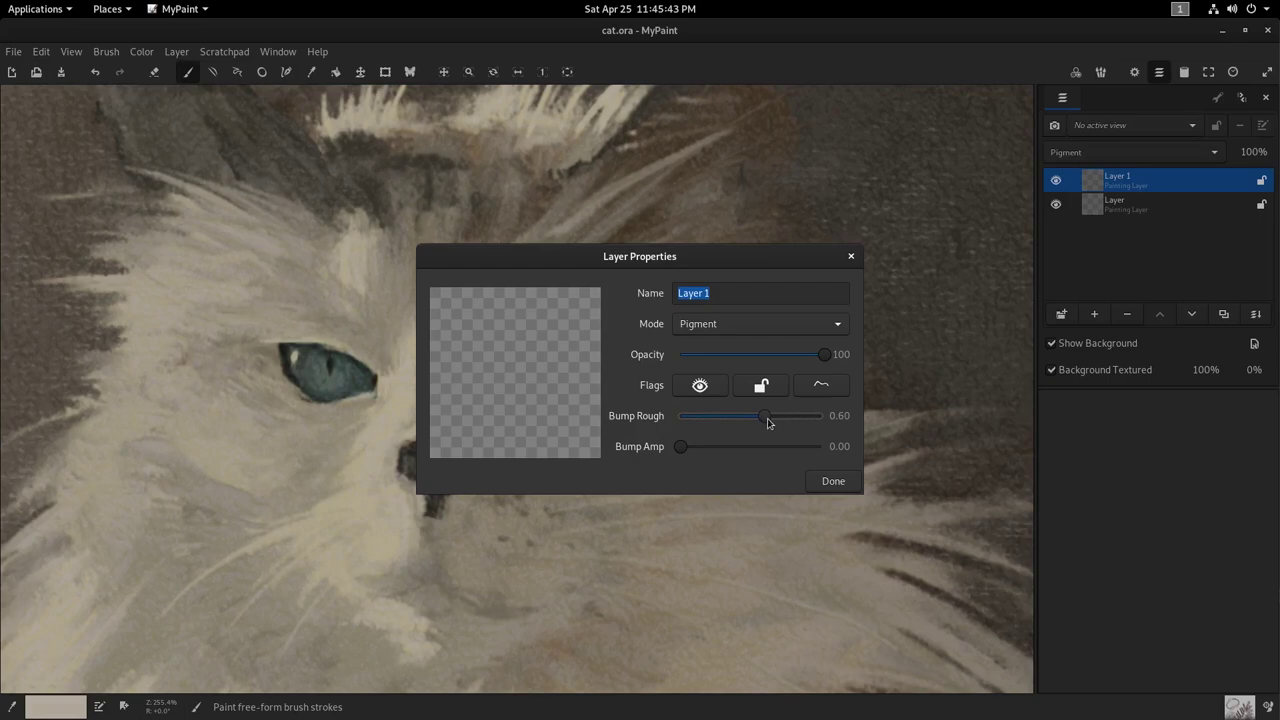
{"action": "left_click", "coordinate": [830, 481]}
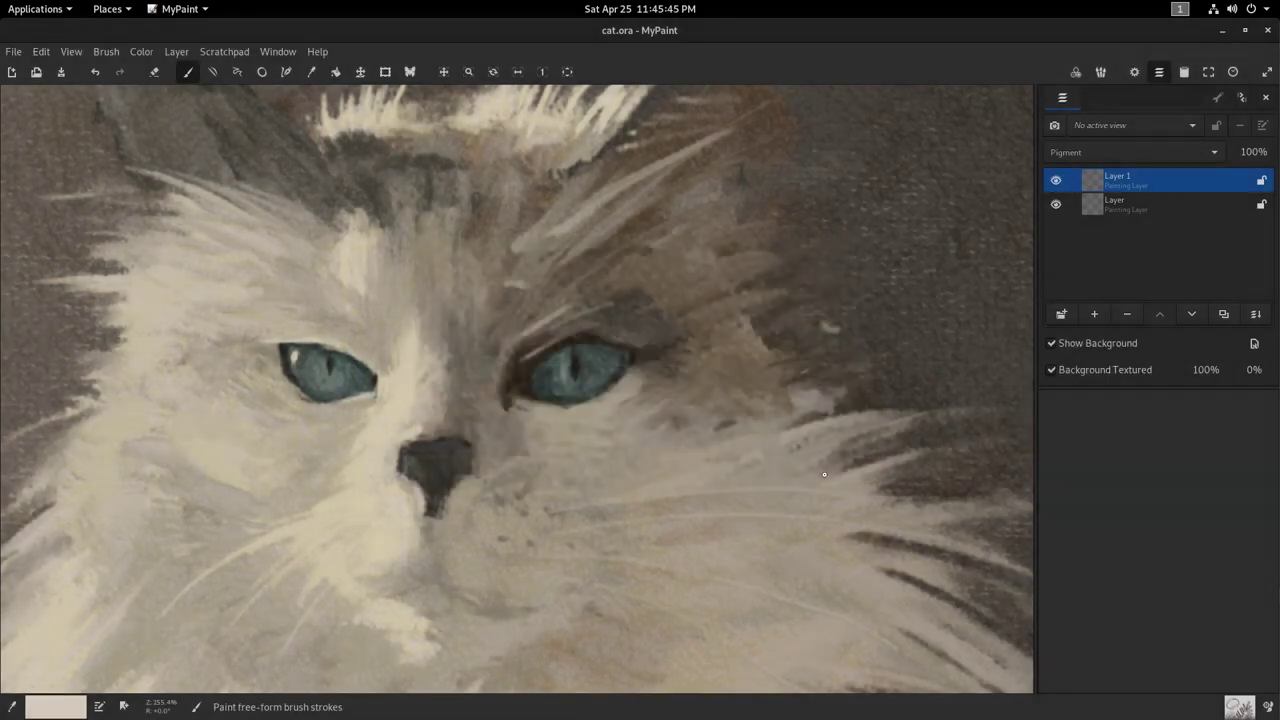
- Examine the texture on the cat's face up close, and view the whole painting
{"action": "scroll", "coordinate": [558, 477], "scroll_direction": "up", "scroll_amount": 2}
{"action": "scroll", "coordinate": [559, 477], "scroll_direction": "down", "scroll_amount": 2}
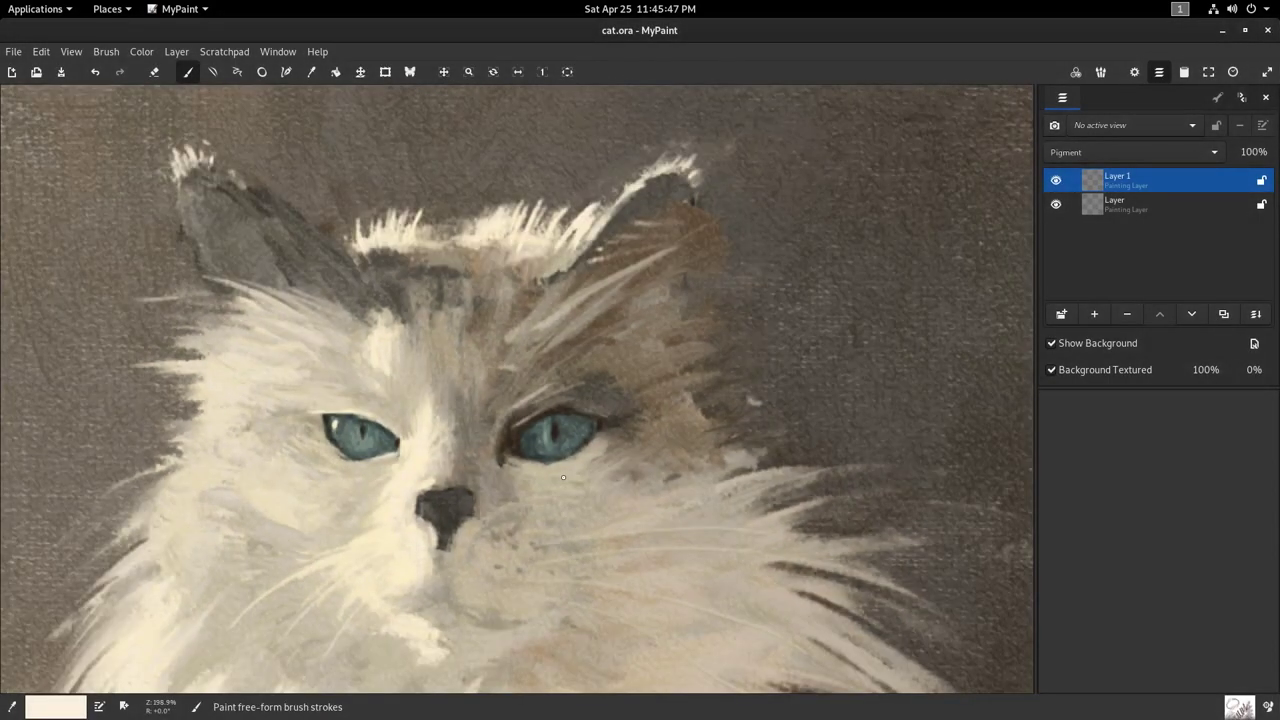
{"action": "scroll", "coordinate": [573, 526], "scroll_direction": "down", "scroll_amount": 8}
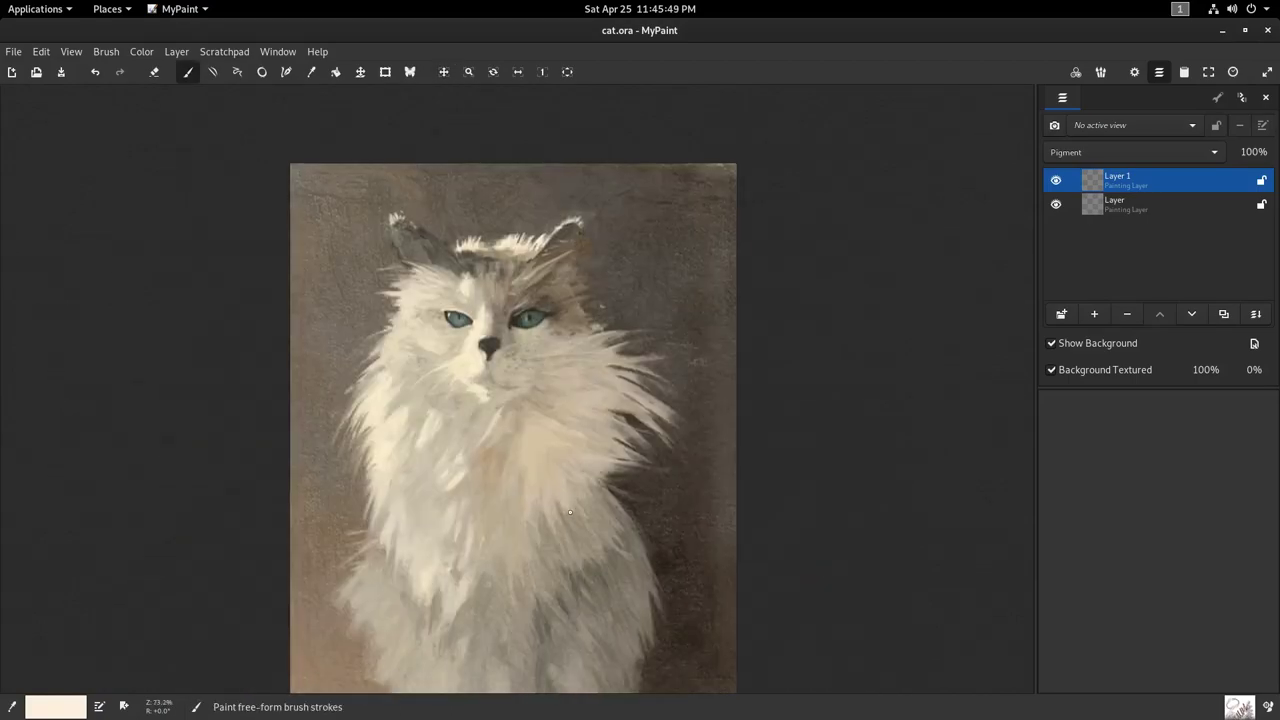
{"action": "mouse_move", "coordinate": [574, 429]}
{"action": "left_mouse_down"}
{"action": "mouse_move", "coordinate": [592, 503]}
{"action": "mouse_move", "coordinate": [638, 477]}
{"action": "left_mouse_up"}
{"action": "scroll", "coordinate": [602, 485], "scroll_direction": "down", "scroll_amount": 1}
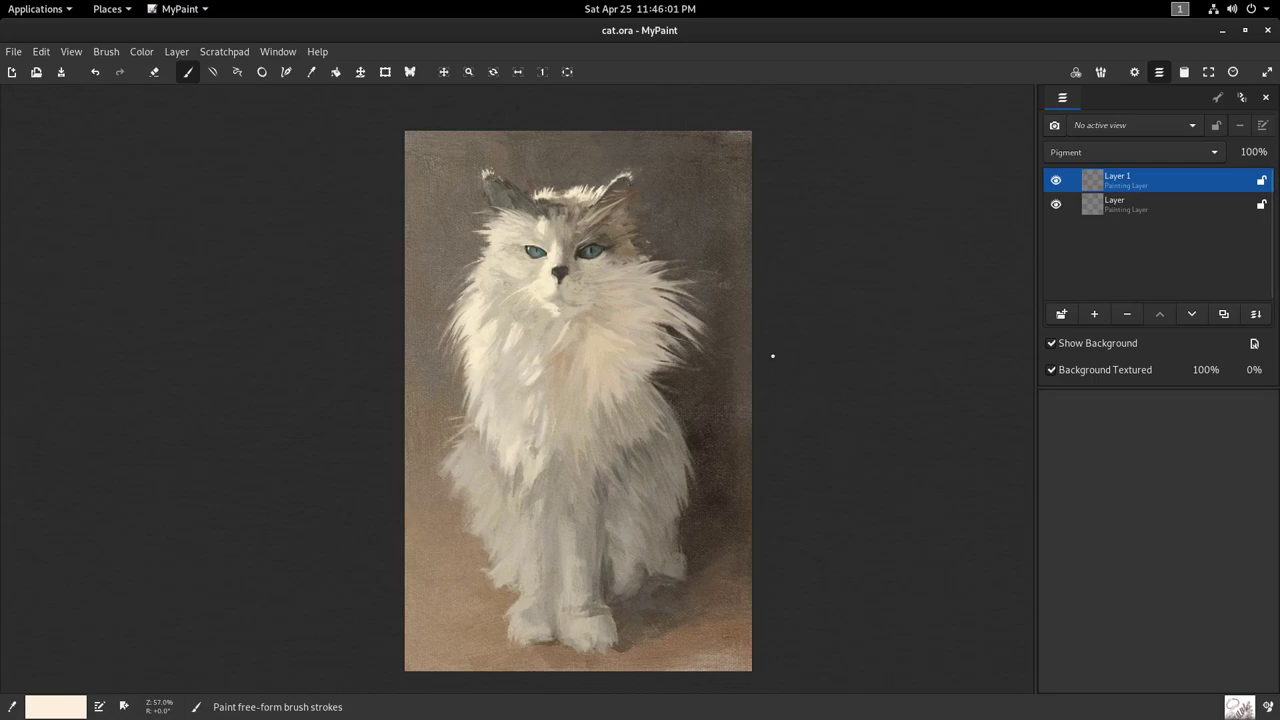
- Switch to the empty document with the canvas background and paint overlapping dark blue and lighter blue strokes
{"action": "key", "text": "alt+Tab"}
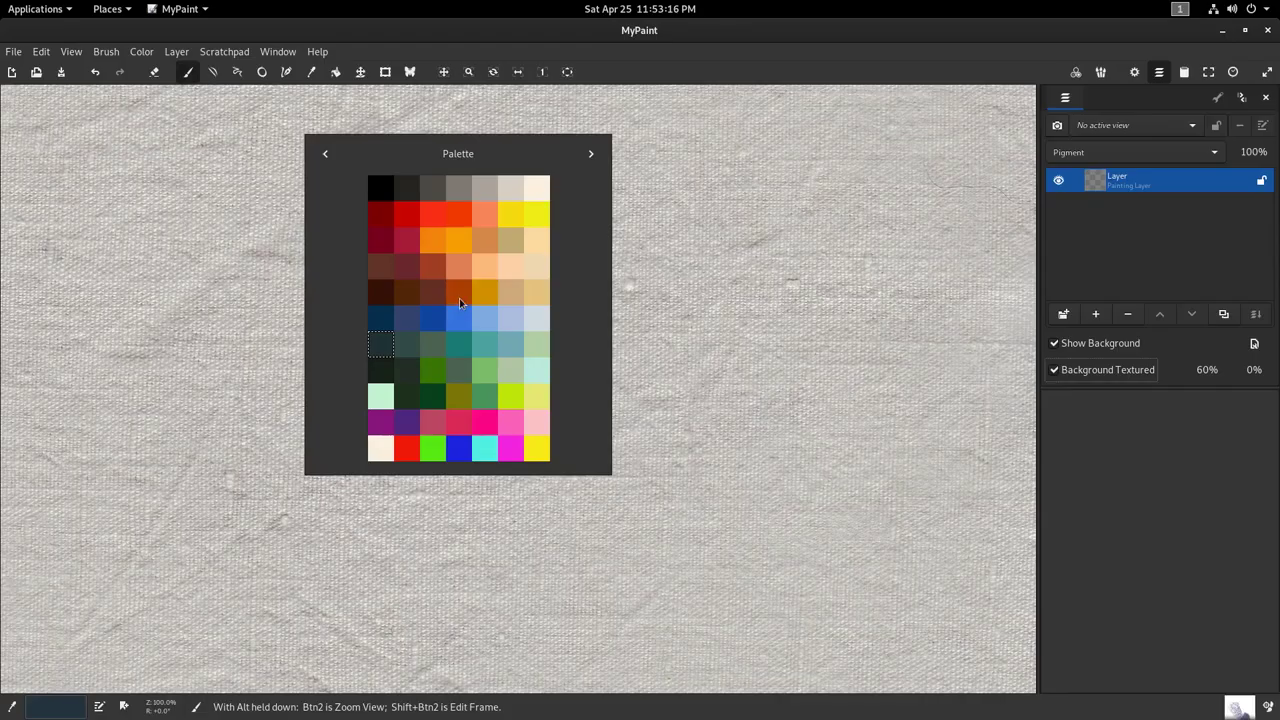
{"action": "left_click", "coordinate": [438, 320]}
{"action": "mouse_move", "coordinate": [450, 315]}
{"action": "left_mouse_down"}
{"action": "mouse_move", "coordinate": [410, 395]}
{"action": "mouse_move", "coordinate": [455, 330]}
{"action": "mouse_move", "coordinate": [500, 325]}
{"action": "mouse_move", "coordinate": [505, 300]}
{"action": "mouse_move", "coordinate": [420, 420]}
{"action": "mouse_move", "coordinate": [485, 410]}
{"action": "mouse_move", "coordinate": [505, 360]}
{"action": "mouse_move", "coordinate": [450, 440]}
{"action": "mouse_move", "coordinate": [457, 374]}
{"action": "mouse_move", "coordinate": [380, 430]}
{"action": "mouse_move", "coordinate": [346, 433]}
{"action": "mouse_move", "coordinate": [330, 350]}
{"action": "mouse_move", "coordinate": [360, 355]}
{"action": "mouse_move", "coordinate": [395, 312]}
{"action": "mouse_move", "coordinate": [432, 348]}
{"action": "mouse_move", "coordinate": [470, 300]}
{"action": "mouse_move", "coordinate": [480, 335]}
{"action": "mouse_move", "coordinate": [491, 329]}
{"action": "mouse_move", "coordinate": [495, 295]}
{"action": "mouse_move", "coordinate": [530, 400]}
{"action": "mouse_move", "coordinate": [474, 405]}
{"action": "mouse_move", "coordinate": [485, 470]}
{"action": "mouse_move", "coordinate": [450, 482]}
{"action": "mouse_move", "coordinate": [430, 448]}
{"action": "mouse_move", "coordinate": [468, 486]}
{"action": "mouse_move", "coordinate": [556, 396]}
{"action": "left_mouse_up"}
{"action": "left_click_drag", "start_coordinate": [556, 408], "coordinate": [588, 436]}
{"action": "mouse_move", "coordinate": [558, 356]}
{"action": "left_mouse_down"}
{"action": "mouse_move", "coordinate": [586, 412]}
{"action": "mouse_move", "coordinate": [612, 388]}
{"action": "left_mouse_up"}
{"action": "key", "text": "r"}
{"action": "mouse_move", "coordinate": [560, 348]}
{"action": "left_mouse_down"}
{"action": "mouse_move", "coordinate": [554, 378]}
{"action": "mouse_move", "coordinate": [600, 388]}
{"action": "left_mouse_up"}
{"action": "mouse_move", "coordinate": [586, 322]}
{"action": "left_mouse_down"}
{"action": "mouse_move", "coordinate": [537, 342]}
{"action": "mouse_move", "coordinate": [628, 290]}
{"action": "mouse_move", "coordinate": [552, 309]}
{"action": "mouse_move", "coordinate": [575, 260]}
{"action": "mouse_move", "coordinate": [640, 330]}
{"action": "left_mouse_up"}
- Compare the blue strokes on the canvas pattern with Background Textured turned off and on
{"action": "left_click", "coordinate": [1062, 375]}
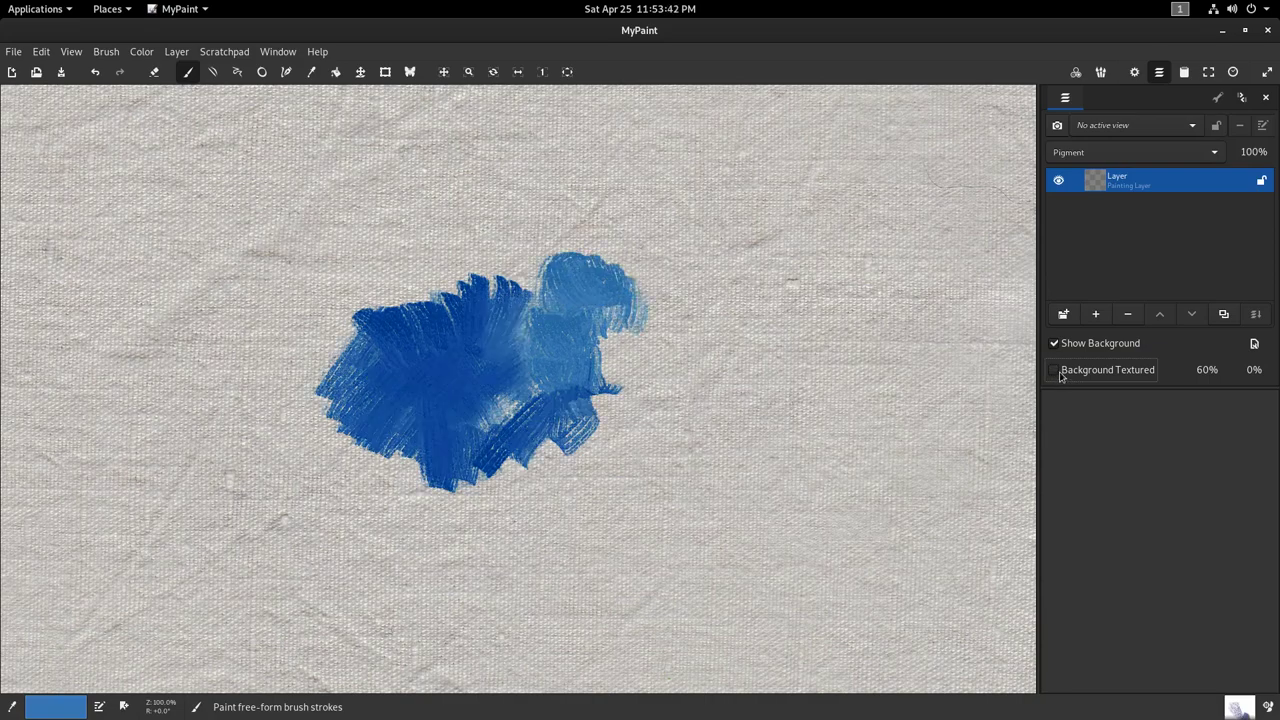
{"action": "left_click", "coordinate": [1057, 373]}
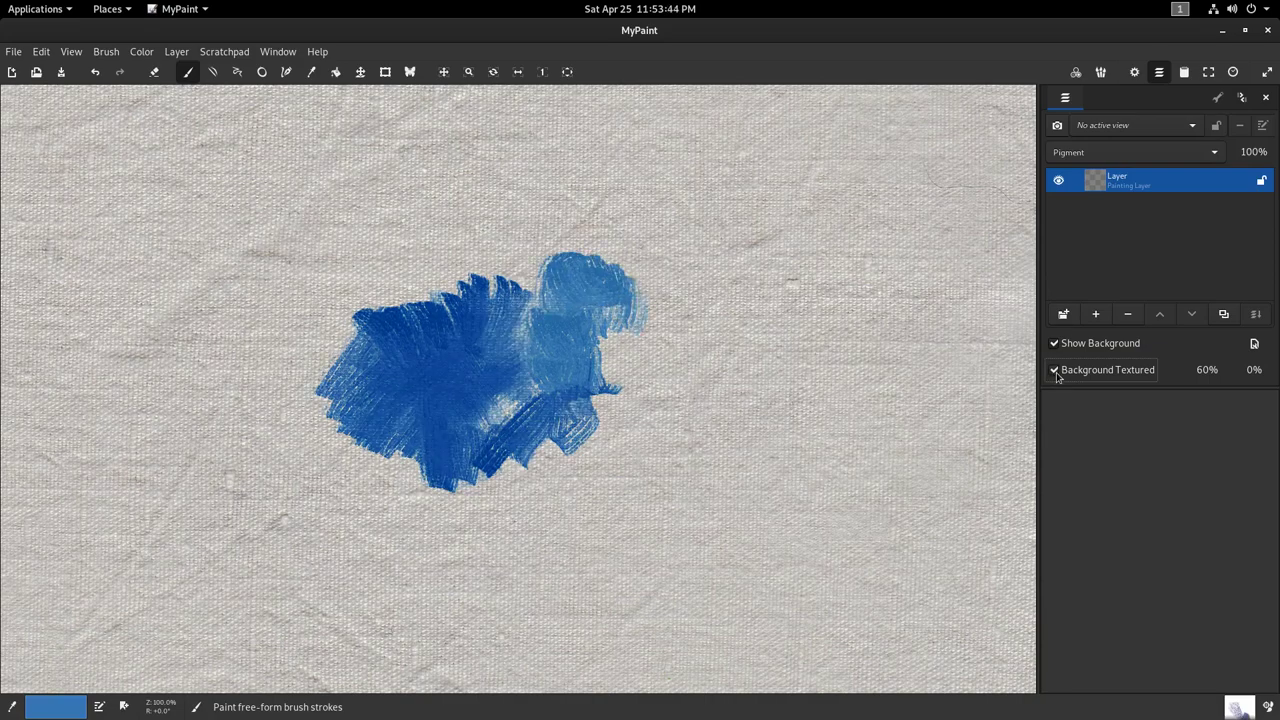
{"action": "left_click", "coordinate": [1058, 376]}
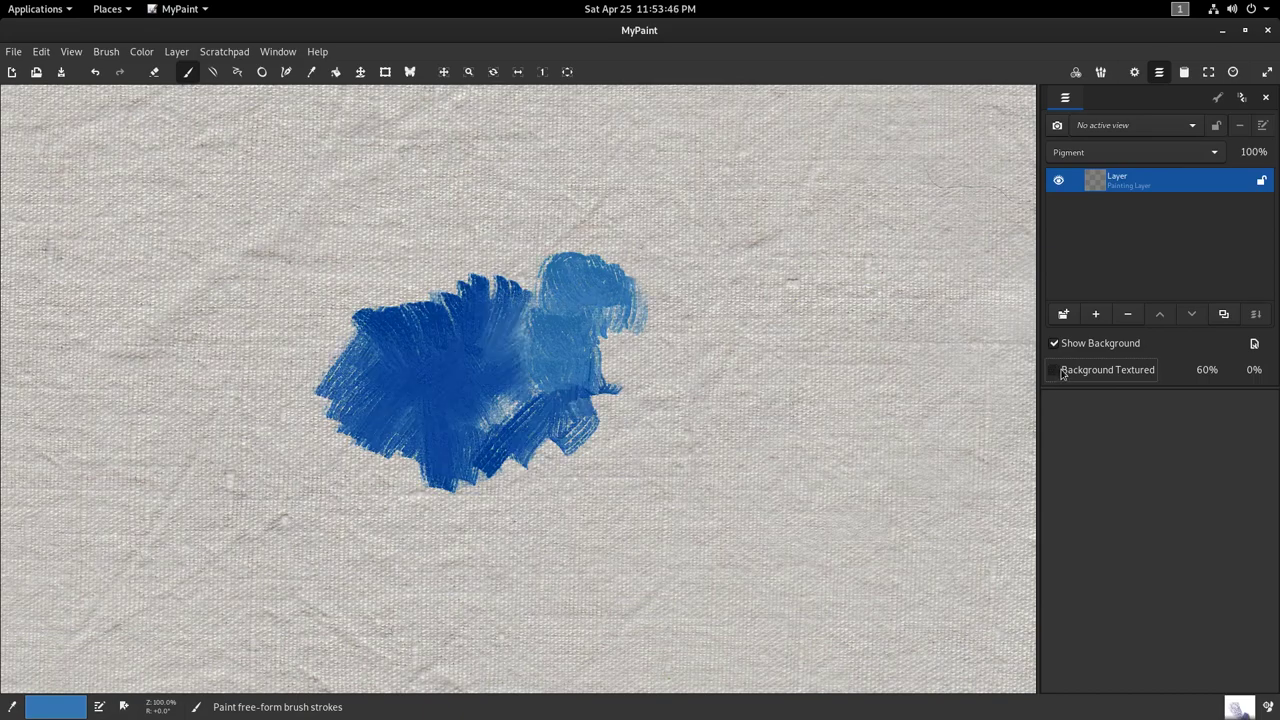
{"action": "left_click", "coordinate": [1057, 375]}
- Try the fine white ribbed background pattern, and apply the whitish woven paper pattern as the background
{"action": "left_click", "coordinate": [1255, 344]}
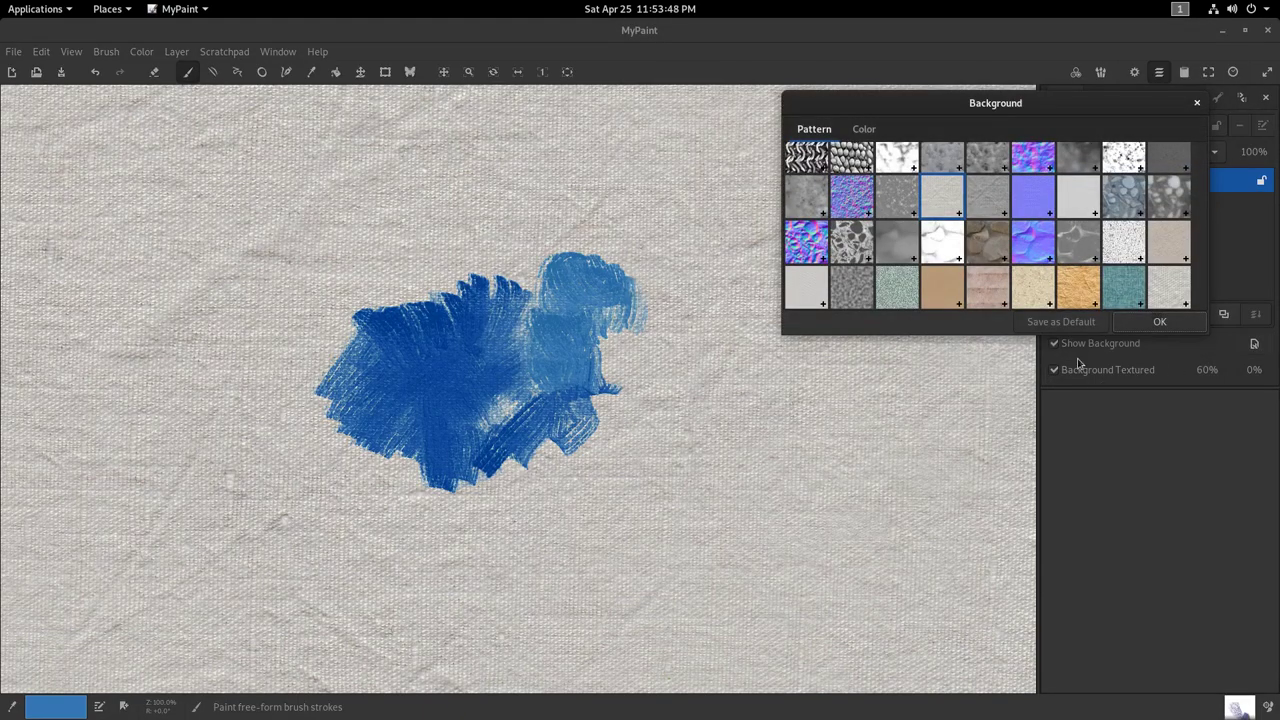
{"action": "left_click_drag", "start_coordinate": [1201, 292], "coordinate": [1209, 150]}
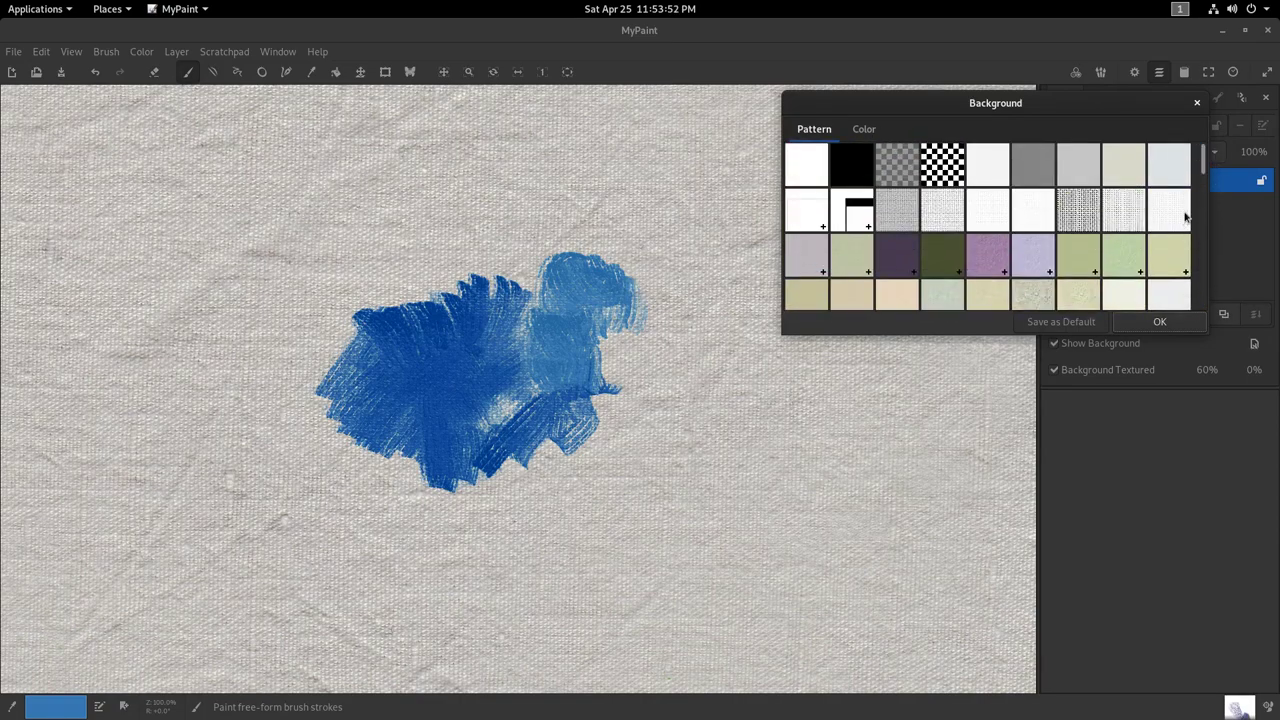
{"action": "left_click", "coordinate": [1180, 218]}
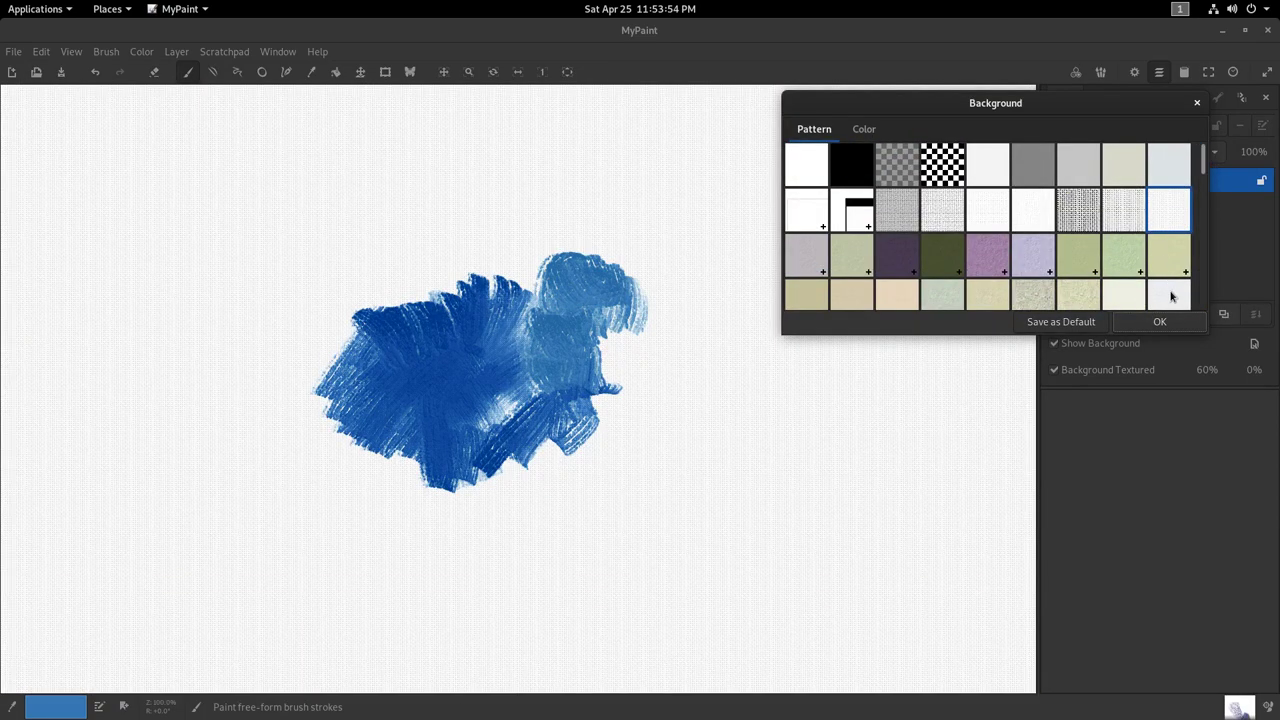
{"action": "left_click", "coordinate": [1168, 298]}
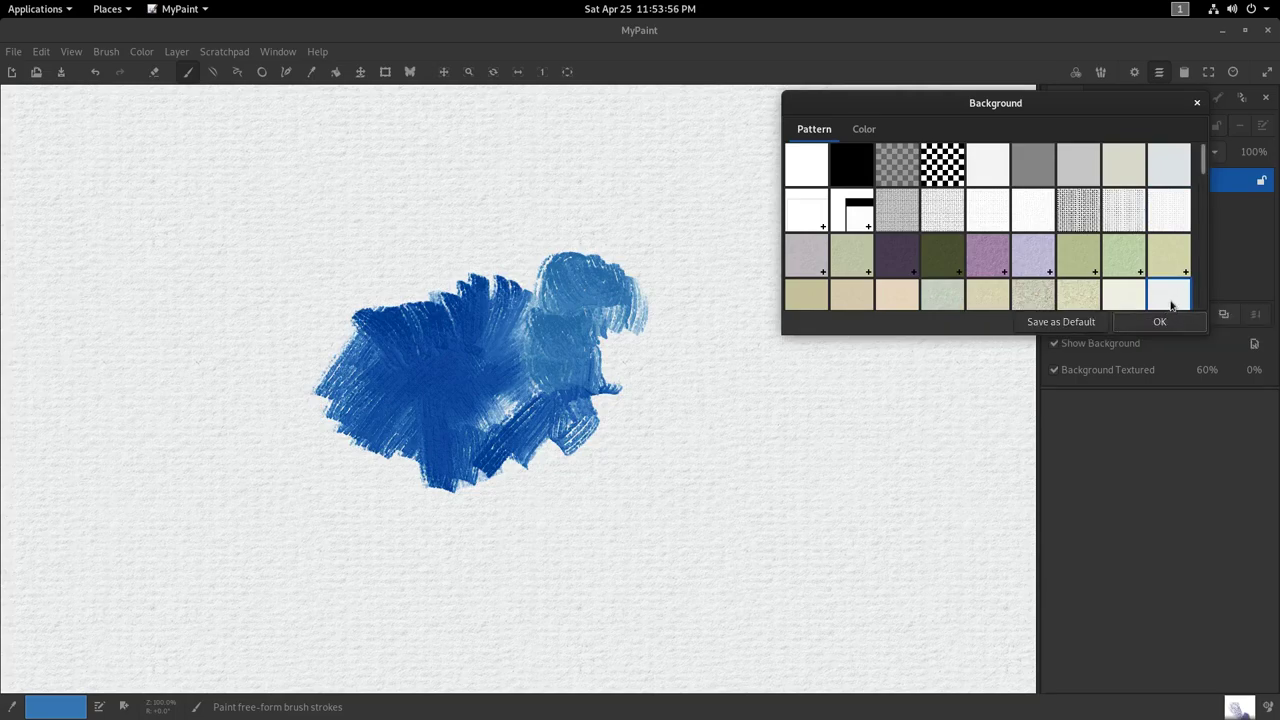
{"action": "left_click", "coordinate": [1161, 322]}
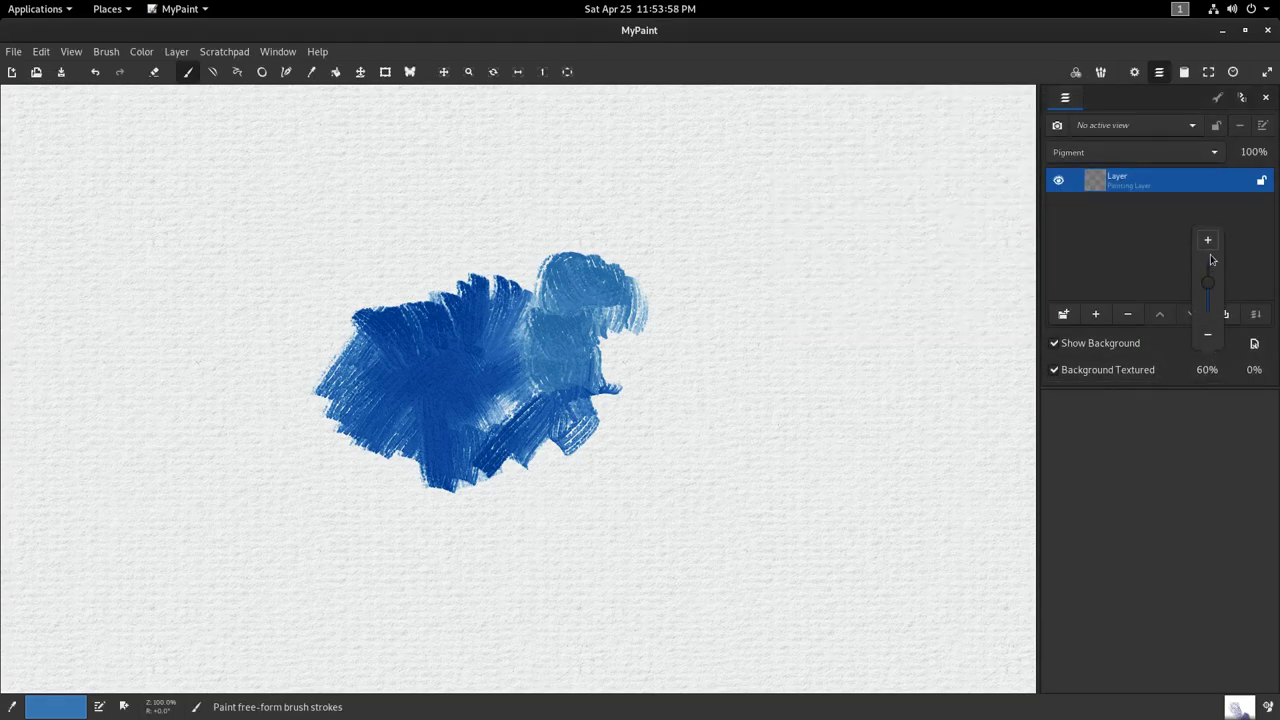
- Raise the background texture strength to 100% and paint a light blue patch beside the lower blue strokes
{"action": "left_click_drag", "start_coordinate": [1219, 262], "coordinate": [1206, 273]}
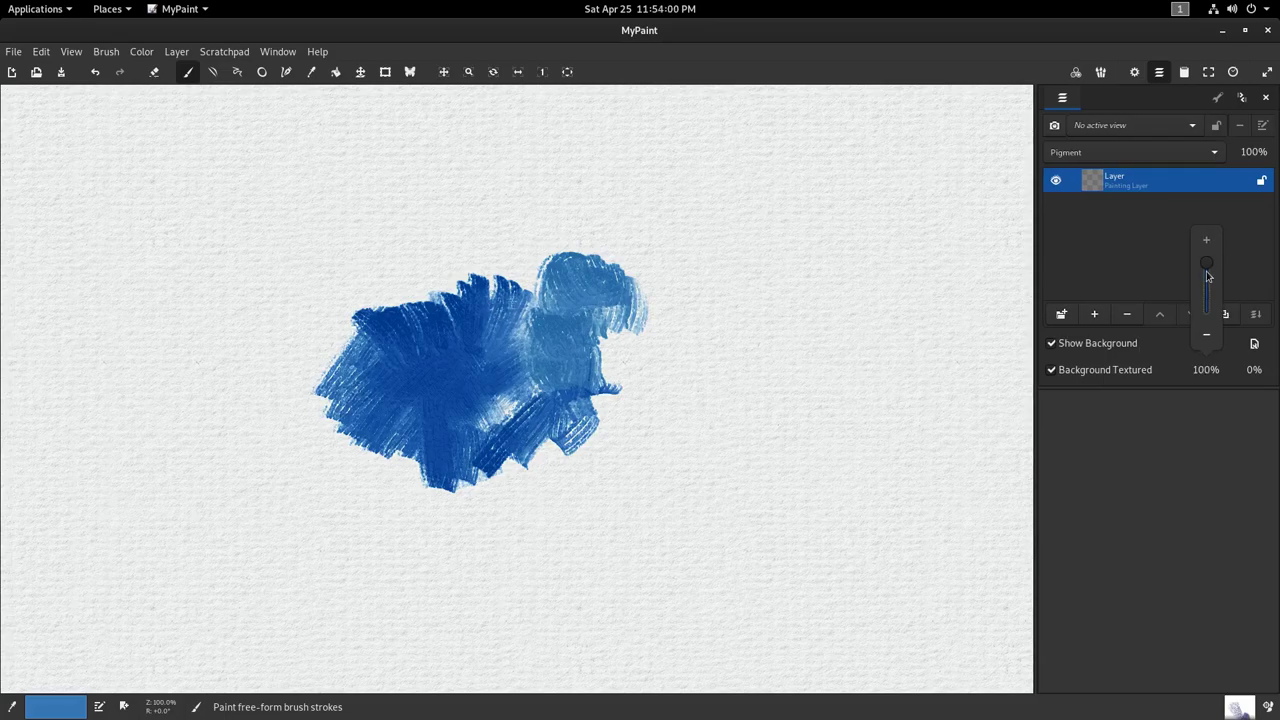
{"action": "left_click", "coordinate": [1149, 385]}
{"action": "mouse_move", "coordinate": [536, 475]}
{"action": "left_mouse_down"}
{"action": "mouse_move", "coordinate": [590, 445]}
{"action": "mouse_move", "coordinate": [618, 450]}
{"action": "mouse_move", "coordinate": [630, 420]}
{"action": "mouse_move", "coordinate": [660, 430]}
{"action": "mouse_move", "coordinate": [620, 470]}
{"action": "mouse_move", "coordinate": [587, 448]}
{"action": "mouse_move", "coordinate": [595, 376]}
{"action": "left_mouse_up"}
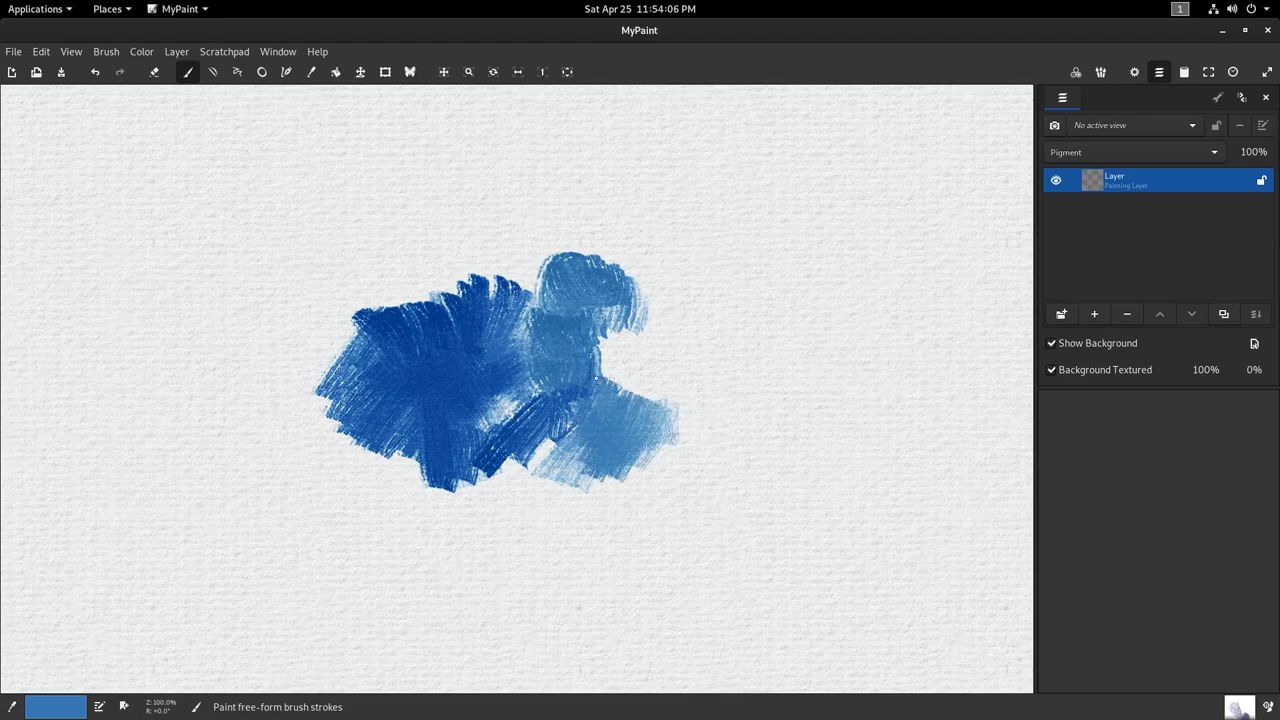
- Compare all the blue strokes on the paper pattern without and with the 100% background texture, leaving it enabled
{"action": "left_click", "coordinate": [1053, 372]}
{"action": "left_click", "coordinate": [1053, 372]}
{"action": "left_click", "coordinate": [1053, 372]}
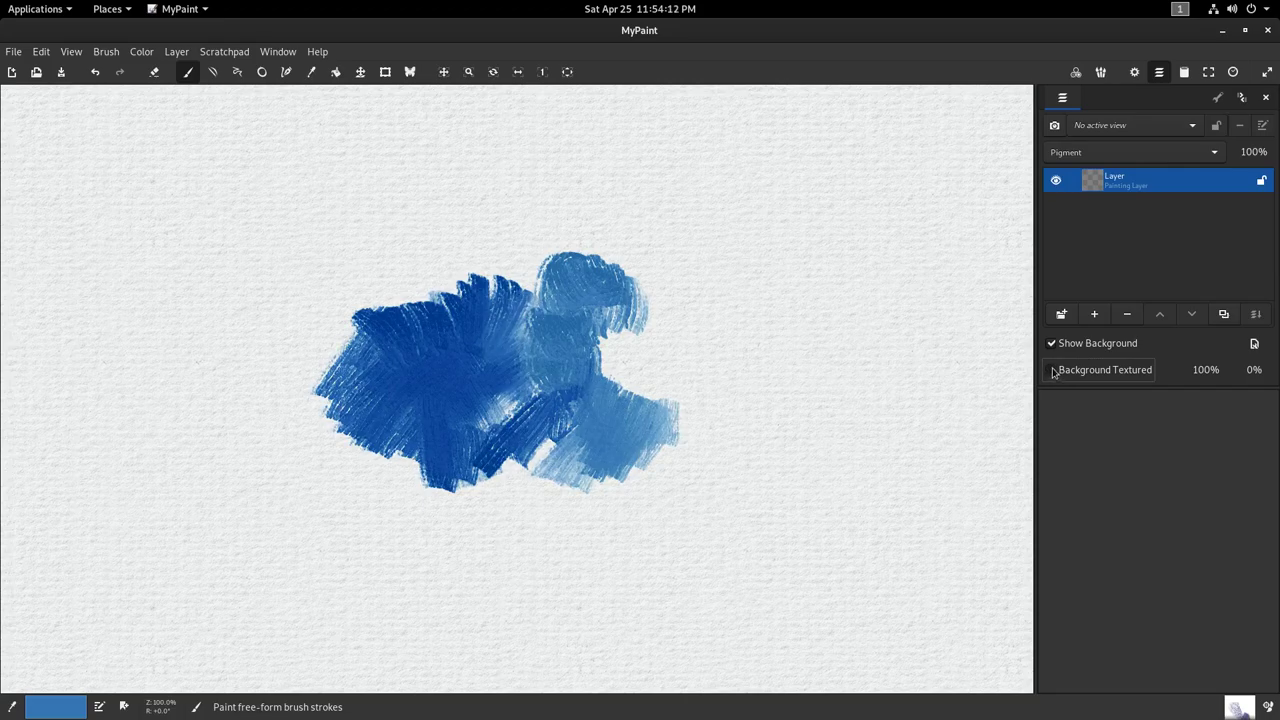
{"action": "key", "text": "space"}
- Paint a rounded light blue patch beside the upper blue strokes and add dark blue strokes above them
{"action": "left_click_drag", "start_coordinate": [645, 376], "coordinate": [599, 377]}
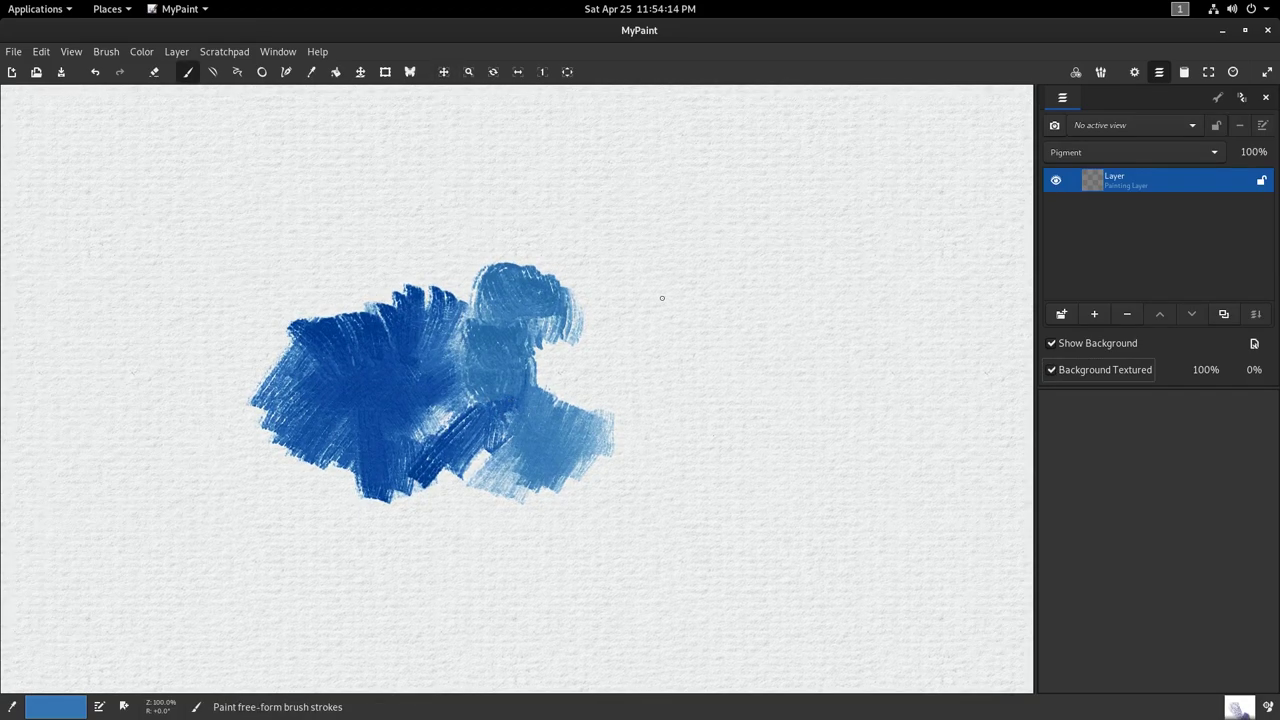
{"action": "left_click_drag", "start_coordinate": [655, 272], "coordinate": [604, 298]}
{"action": "left_click", "coordinate": [625, 303], "text": "ctrl"}
{"action": "mouse_move", "coordinate": [570, 360]}
{"action": "left_mouse_down"}
{"action": "mouse_move", "coordinate": [648, 309]}
{"action": "mouse_move", "coordinate": [640, 345]}
{"action": "mouse_move", "coordinate": [600, 330]}
{"action": "mouse_move", "coordinate": [650, 290]}
{"action": "mouse_move", "coordinate": [576, 299]}
{"action": "mouse_move", "coordinate": [630, 258]}
{"action": "mouse_move", "coordinate": [570, 300]}
{"action": "mouse_move", "coordinate": [605, 290]}
{"action": "mouse_move", "coordinate": [594, 261]}
{"action": "mouse_move", "coordinate": [645, 295]}
{"action": "mouse_move", "coordinate": [586, 243]}
{"action": "mouse_move", "coordinate": [568, 300]}
{"action": "left_mouse_up"}
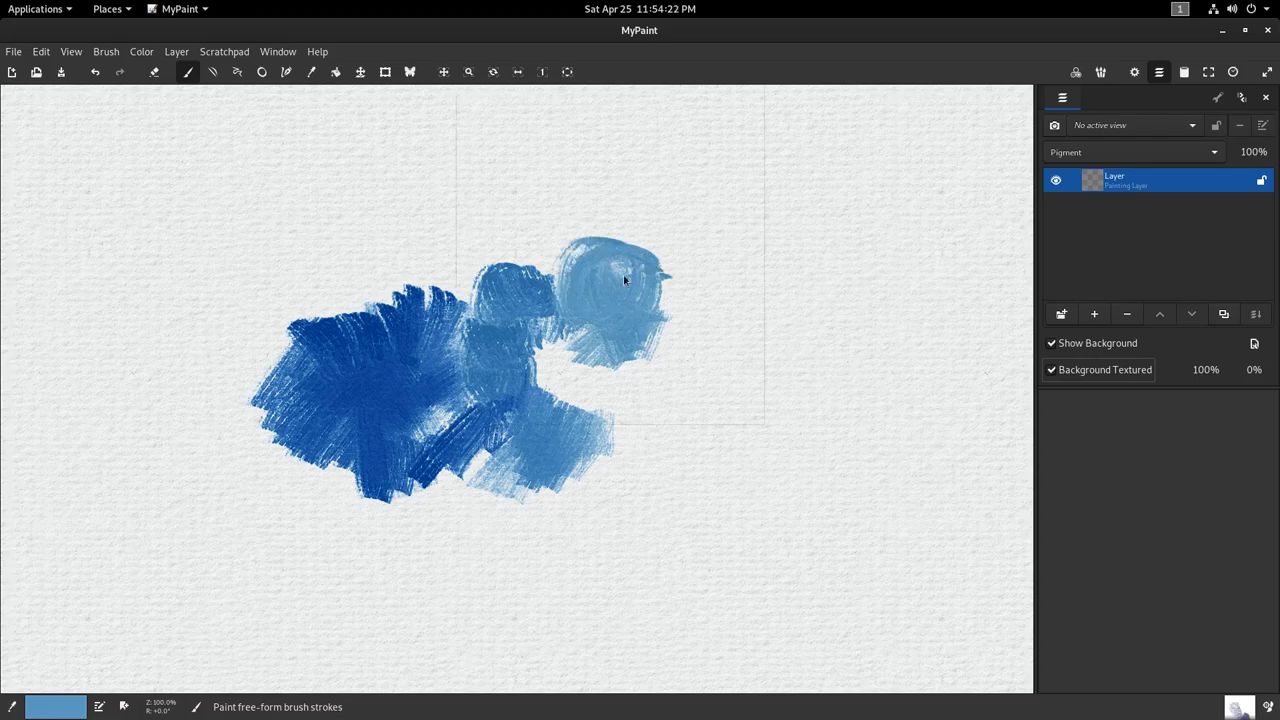
{"action": "left_click", "coordinate": [582, 269]}
{"action": "mouse_move", "coordinate": [552, 221]}
{"action": "left_mouse_down"}
{"action": "mouse_move", "coordinate": [482, 260]}
{"action": "mouse_move", "coordinate": [572, 244]}
{"action": "left_mouse_up"}
- Paint bright yellow strokes over the dark and light blue areas, and layer pale yellow strokes over the larger yellow area
{"action": "key", "text": "v"}
{"action": "left_click", "coordinate": [646, 378]}
{"action": "mouse_move", "coordinate": [600, 377]}
{"action": "left_mouse_down"}
{"action": "mouse_move", "coordinate": [625, 319]}
{"action": "mouse_move", "coordinate": [618, 345]}
{"action": "mouse_move", "coordinate": [580, 325]}
{"action": "mouse_move", "coordinate": [552, 340]}
{"action": "left_mouse_up"}
{"action": "mouse_move", "coordinate": [462, 322]}
{"action": "left_mouse_down"}
{"action": "mouse_move", "coordinate": [401, 362]}
{"action": "mouse_move", "coordinate": [415, 310]}
{"action": "mouse_move", "coordinate": [460, 300]}
{"action": "mouse_move", "coordinate": [345, 305]}
{"action": "mouse_move", "coordinate": [440, 295]}
{"action": "mouse_move", "coordinate": [410, 258]}
{"action": "mouse_move", "coordinate": [455, 295]}
{"action": "mouse_move", "coordinate": [494, 292]}
{"action": "mouse_move", "coordinate": [420, 345]}
{"action": "mouse_move", "coordinate": [395, 310]}
{"action": "mouse_move", "coordinate": [313, 327]}
{"action": "mouse_move", "coordinate": [360, 345]}
{"action": "mouse_move", "coordinate": [300, 330]}
{"action": "mouse_move", "coordinate": [330, 295]}
{"action": "mouse_move", "coordinate": [443, 290]}
{"action": "left_mouse_up"}
{"action": "key", "text": "r"}
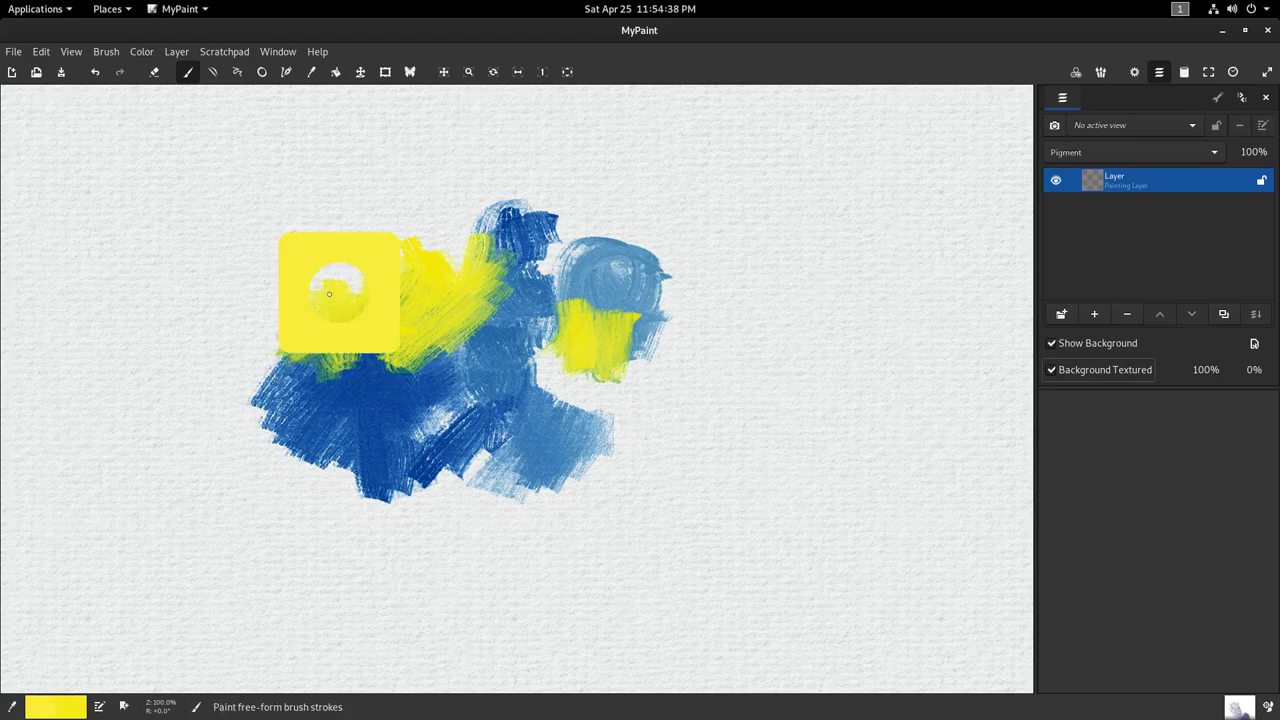
{"action": "key", "text": "r"}
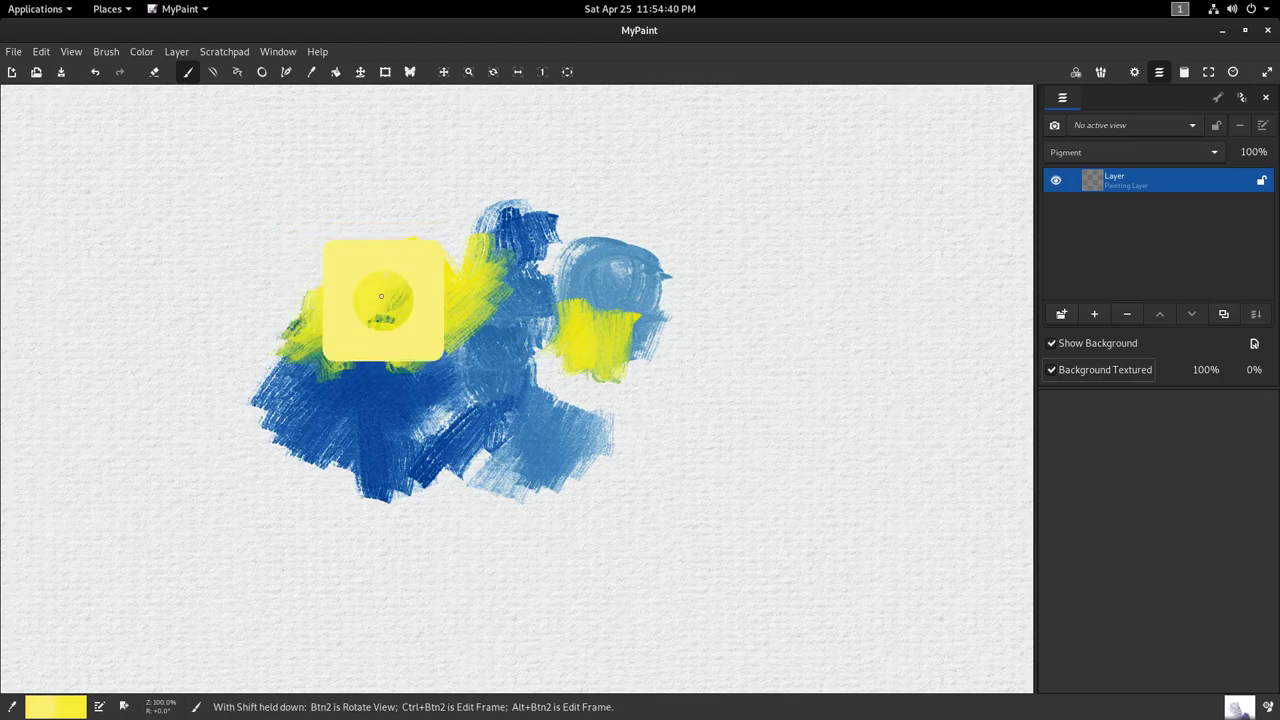
{"action": "mouse_move", "coordinate": [375, 295]}
{"action": "left_mouse_down"}
{"action": "mouse_move", "coordinate": [423, 317]}
{"action": "mouse_move", "coordinate": [390, 365]}
{"action": "mouse_move", "coordinate": [460, 385]}
{"action": "mouse_move", "coordinate": [491, 368]}
{"action": "mouse_move", "coordinate": [674, 370]}
{"action": "left_mouse_up"}
- Paint bright and dark red strokes beside the yellow and blue areas, blending them into both, and sample the dark red
{"action": "left_click_drag", "start_coordinate": [517, 369], "coordinate": [668, 440]}
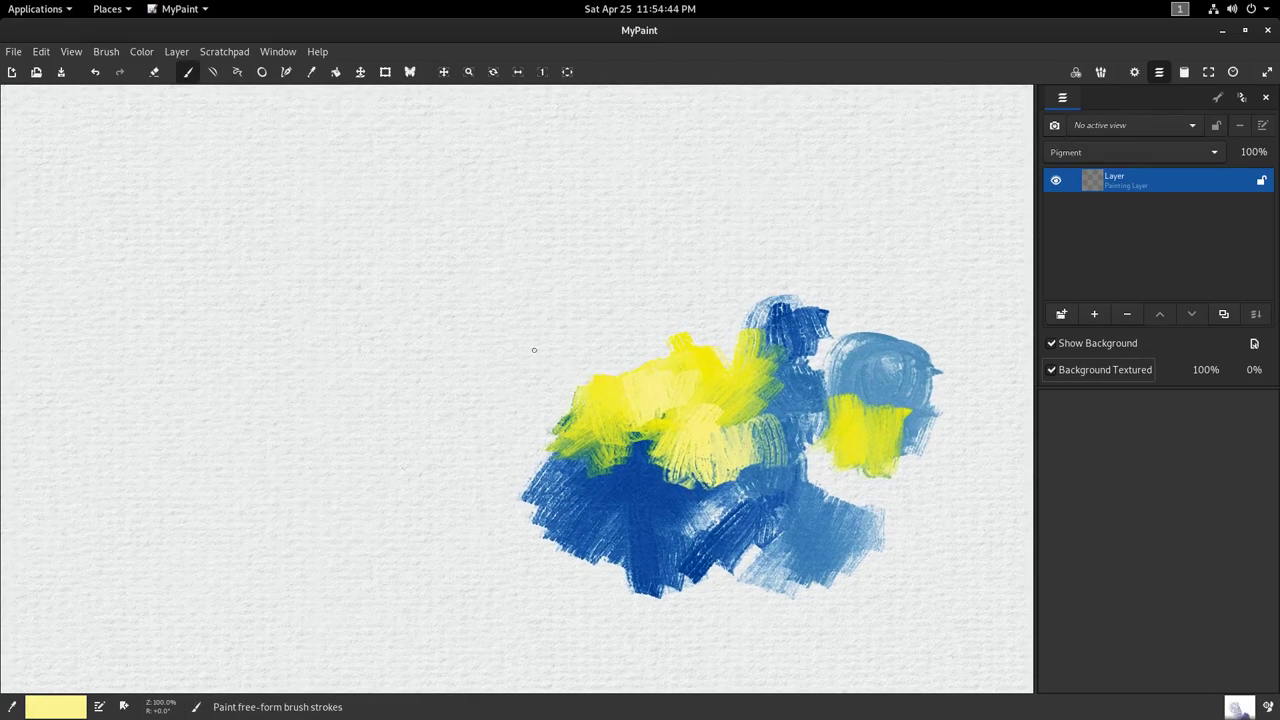
{"action": "key", "text": "v"}
{"action": "left_click", "coordinate": [438, 460]}
{"action": "mouse_move", "coordinate": [478, 322]}
{"action": "left_mouse_down"}
{"action": "mouse_move", "coordinate": [418, 410]}
{"action": "mouse_move", "coordinate": [483, 370]}
{"action": "mouse_move", "coordinate": [480, 335]}
{"action": "mouse_move", "coordinate": [450, 385]}
{"action": "mouse_move", "coordinate": [479, 370]}
{"action": "mouse_move", "coordinate": [410, 420]}
{"action": "mouse_move", "coordinate": [495, 440]}
{"action": "mouse_move", "coordinate": [515, 420]}
{"action": "mouse_move", "coordinate": [490, 450]}
{"action": "mouse_move", "coordinate": [575, 400]}
{"action": "mouse_move", "coordinate": [585, 470]}
{"action": "mouse_move", "coordinate": [569, 442]}
{"action": "mouse_move", "coordinate": [600, 440]}
{"action": "mouse_move", "coordinate": [540, 520]}
{"action": "mouse_move", "coordinate": [550, 535]}
{"action": "mouse_move", "coordinate": [490, 525]}
{"action": "mouse_move", "coordinate": [482, 490]}
{"action": "mouse_move", "coordinate": [380, 490]}
{"action": "mouse_move", "coordinate": [335, 430]}
{"action": "mouse_move", "coordinate": [322, 465]}
{"action": "left_mouse_up"}
{"action": "left_click", "coordinate": [463, 340], "text": "ctrl"}
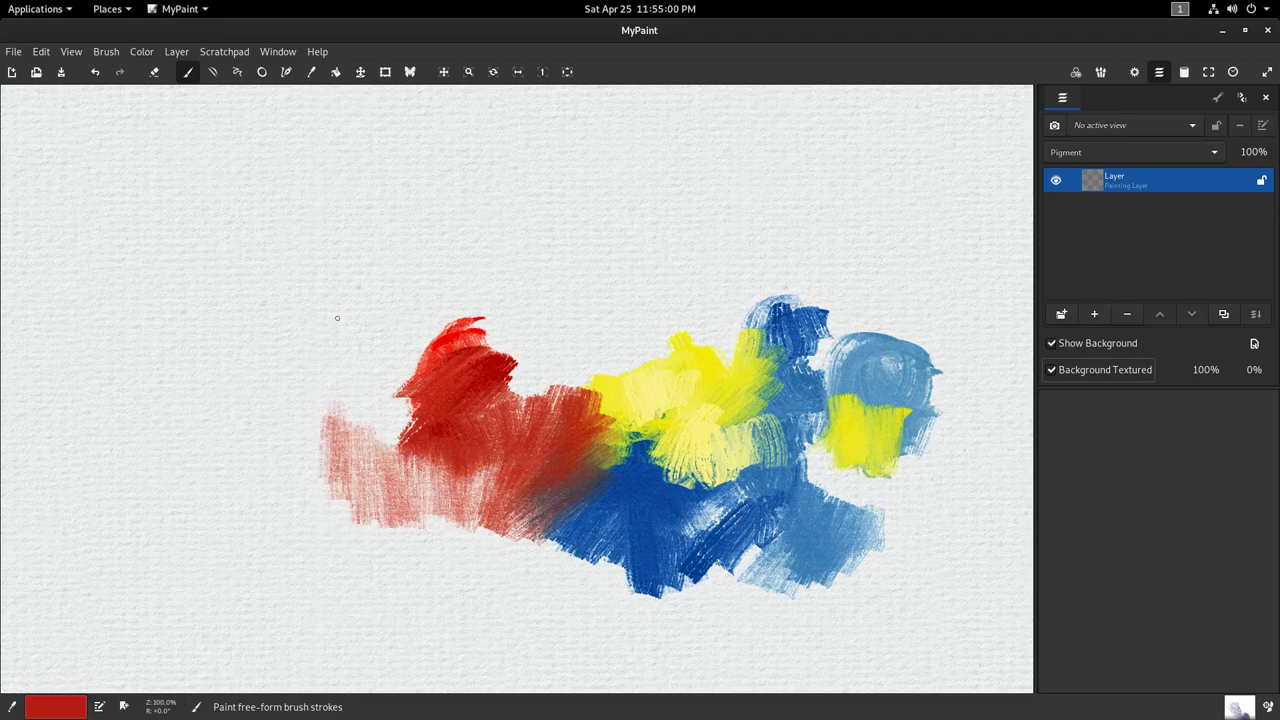
{"action": "left_click_drag", "start_coordinate": [341, 344], "coordinate": [338, 347]}
- Toggle the layer's bump flag in its properties and set Bump Rough to 0.00
{"action": "left_click_drag", "start_coordinate": [1027, 262], "coordinate": [758, 318]}
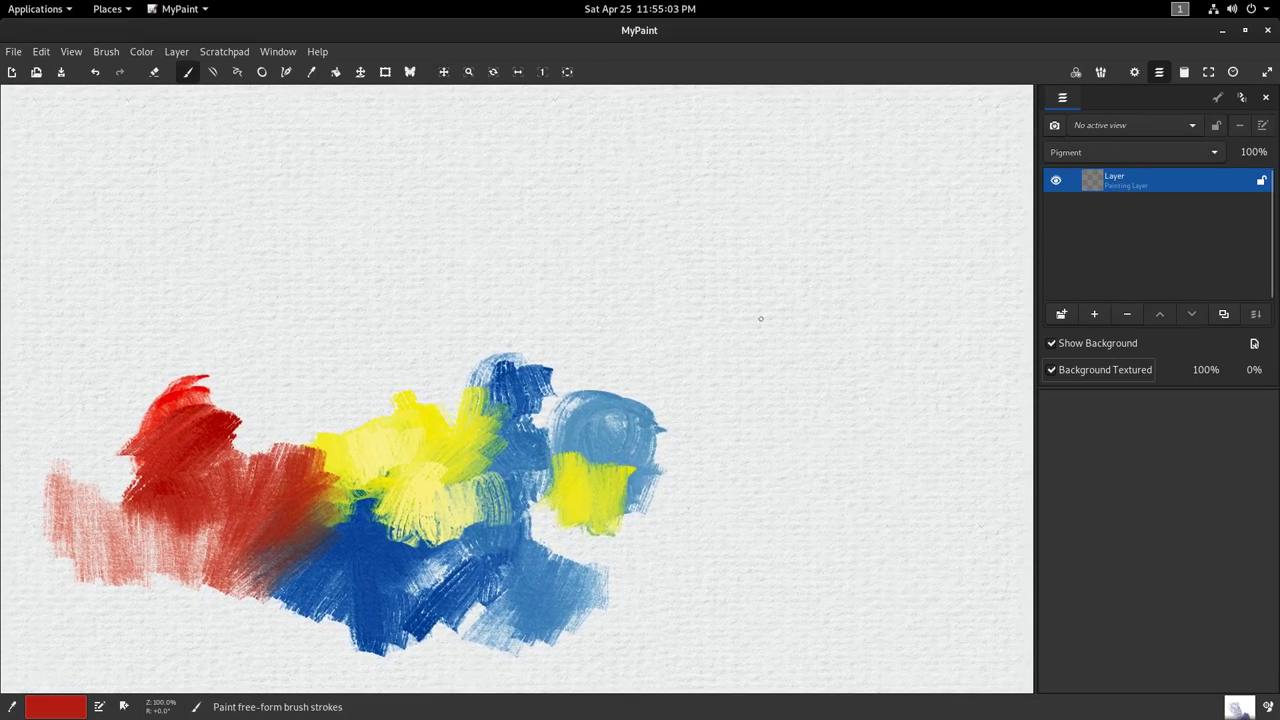
{"action": "double_click", "coordinate": [1114, 181]}
{"action": "left_click", "coordinate": [815, 388]}
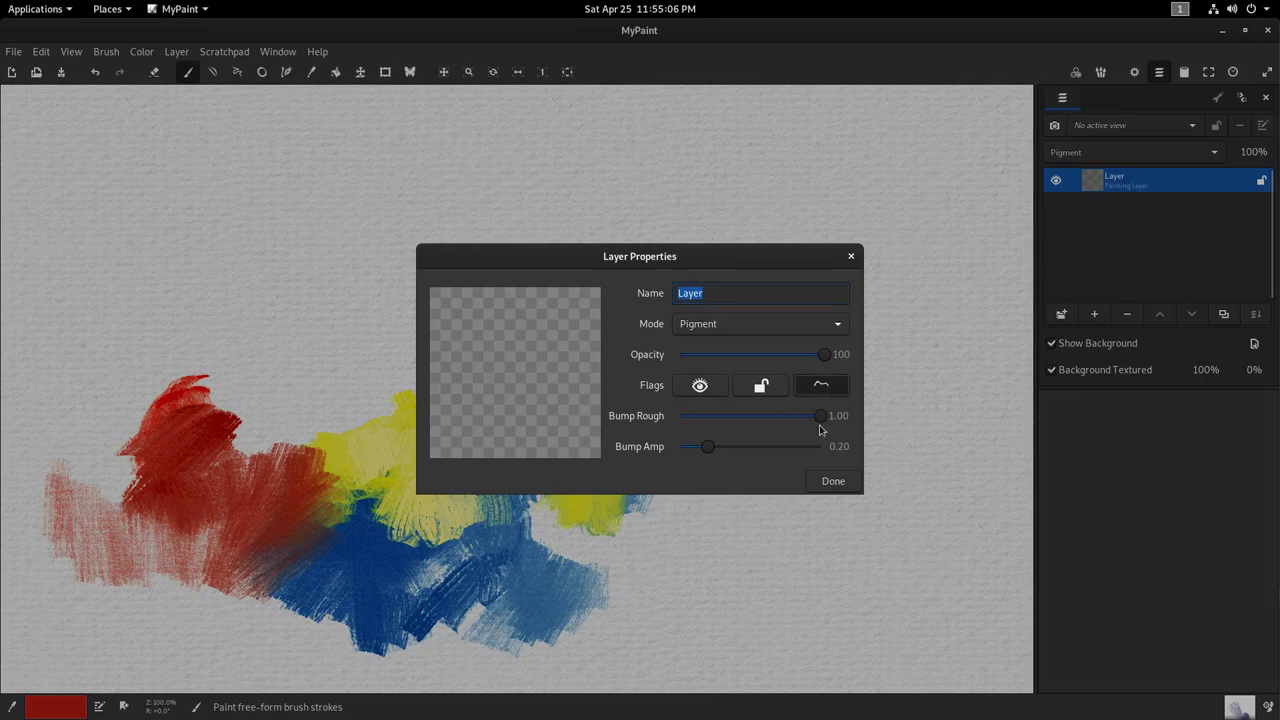
{"action": "left_click_drag", "start_coordinate": [822, 416], "coordinate": [685, 419]}
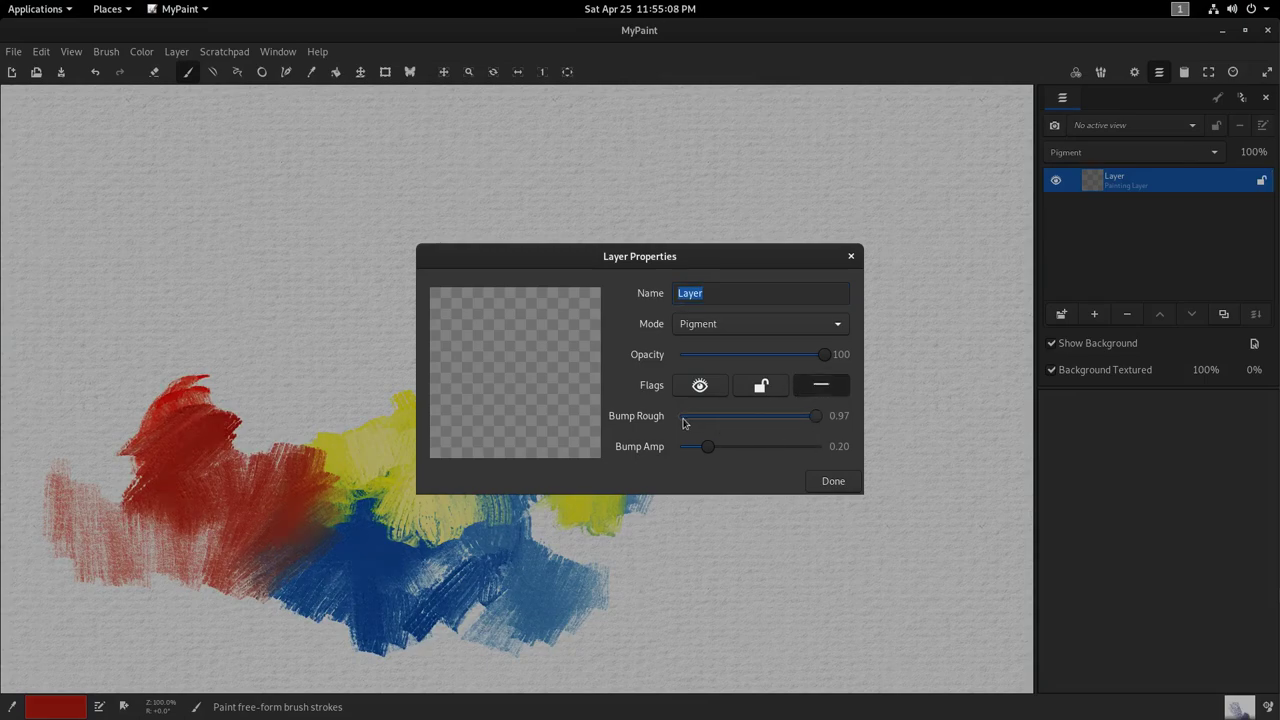
{"action": "left_click", "coordinate": [835, 389]}
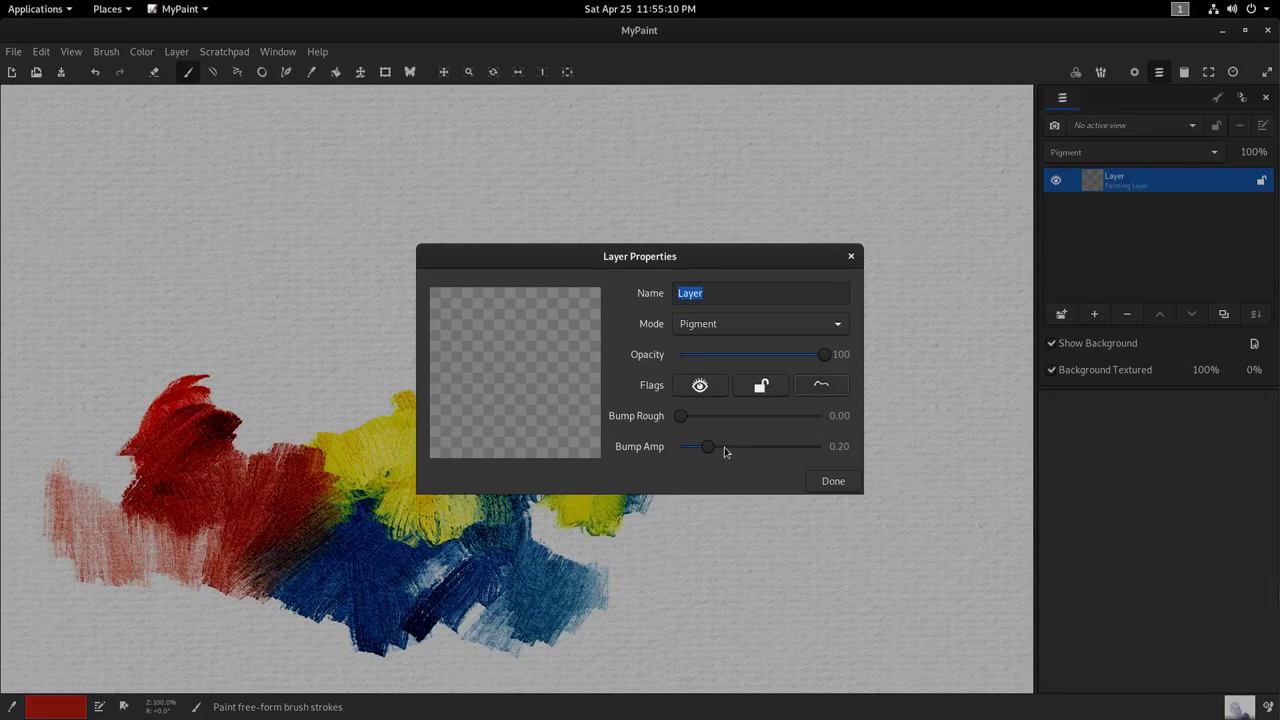
- Try a Bump Amp of 0.80 on the layer, and set it to 0.00
{"action": "scroll", "coordinate": [755, 450], "scroll_direction": "down", "scroll_amount": 1}
{"action": "left_click", "coordinate": [803, 450]}
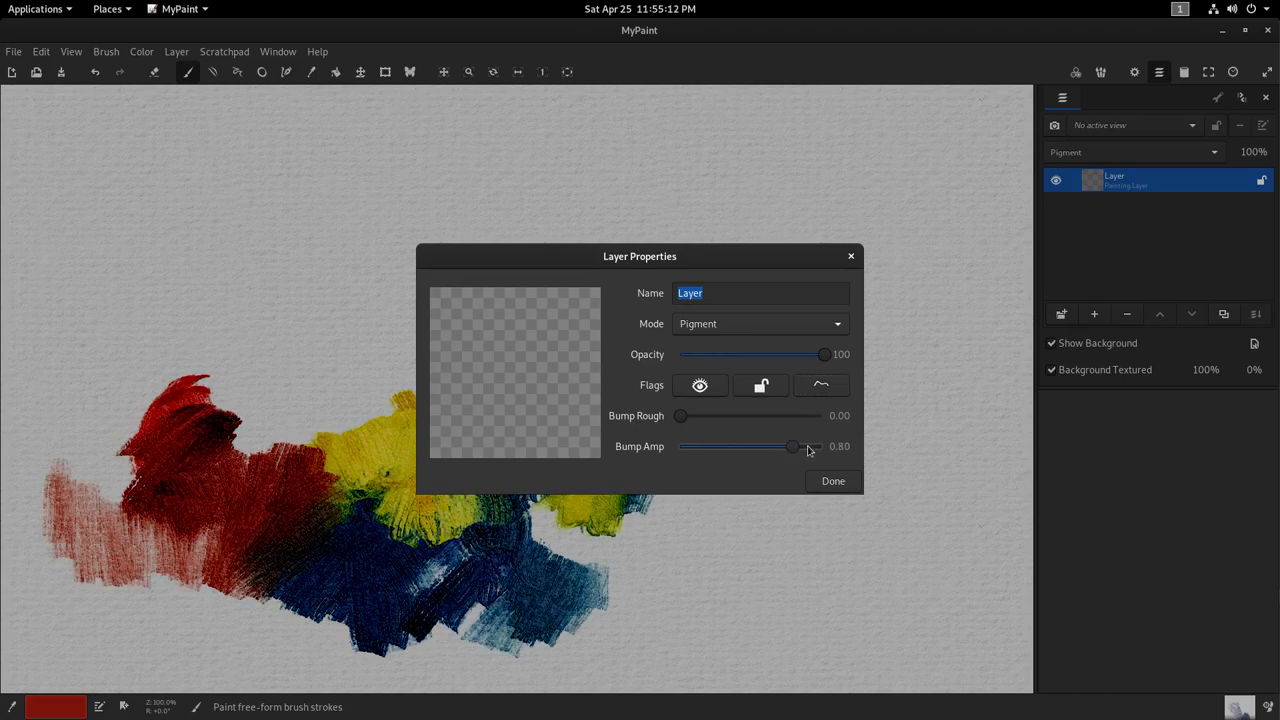
{"action": "left_click_drag", "start_coordinate": [666, 452], "coordinate": [660, 451]}
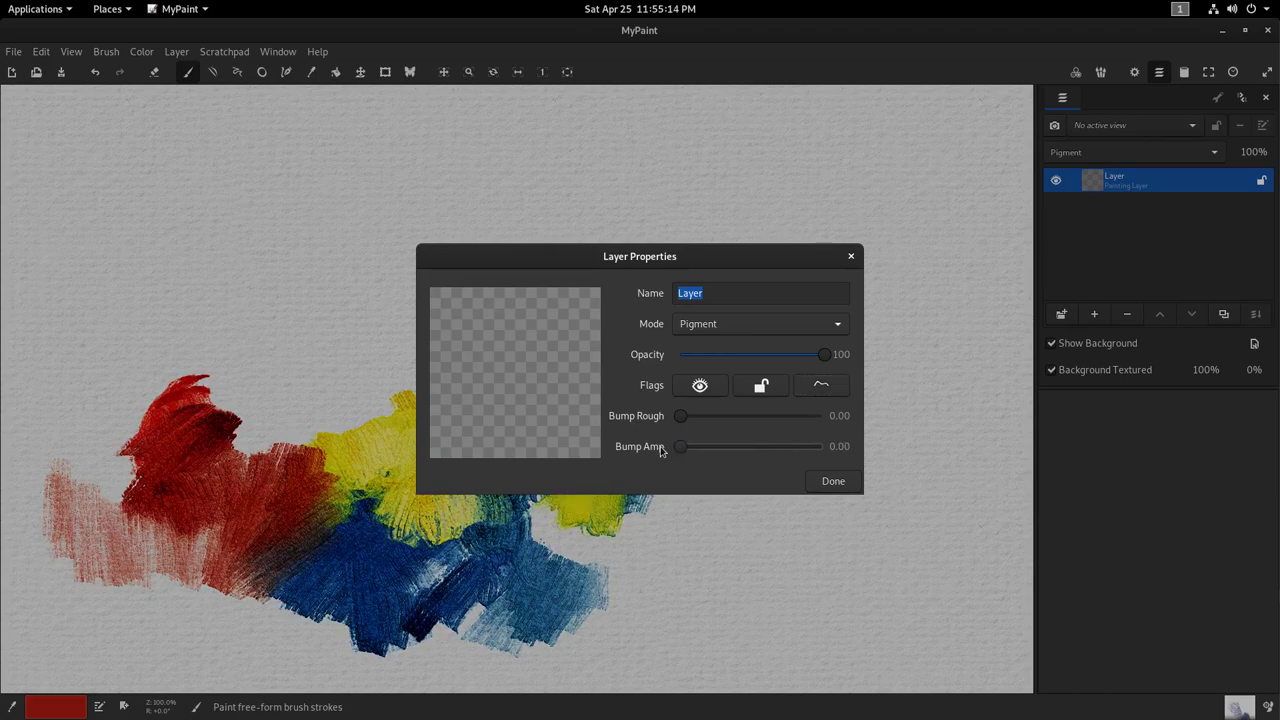
{"action": "left_click", "coordinate": [826, 482]}
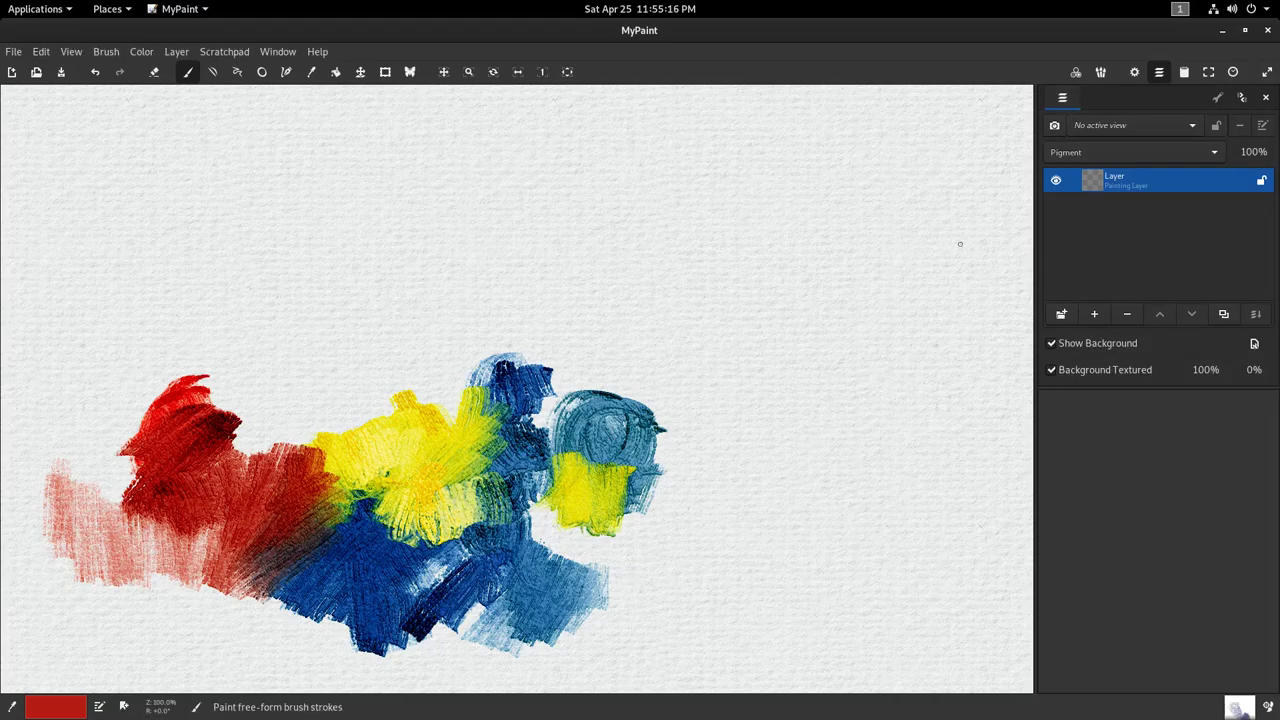
- Paint a dark red patch above the rounded light blue one and raise the layer's Bump Rough to around mid-range
{"action": "mouse_move", "coordinate": [600, 346]}
{"action": "left_mouse_down"}
{"action": "mouse_move", "coordinate": [615, 430]}
{"action": "mouse_move", "coordinate": [590, 360]}
{"action": "mouse_move", "coordinate": [600, 400]}
{"action": "mouse_move", "coordinate": [628, 400]}
{"action": "left_mouse_up"}
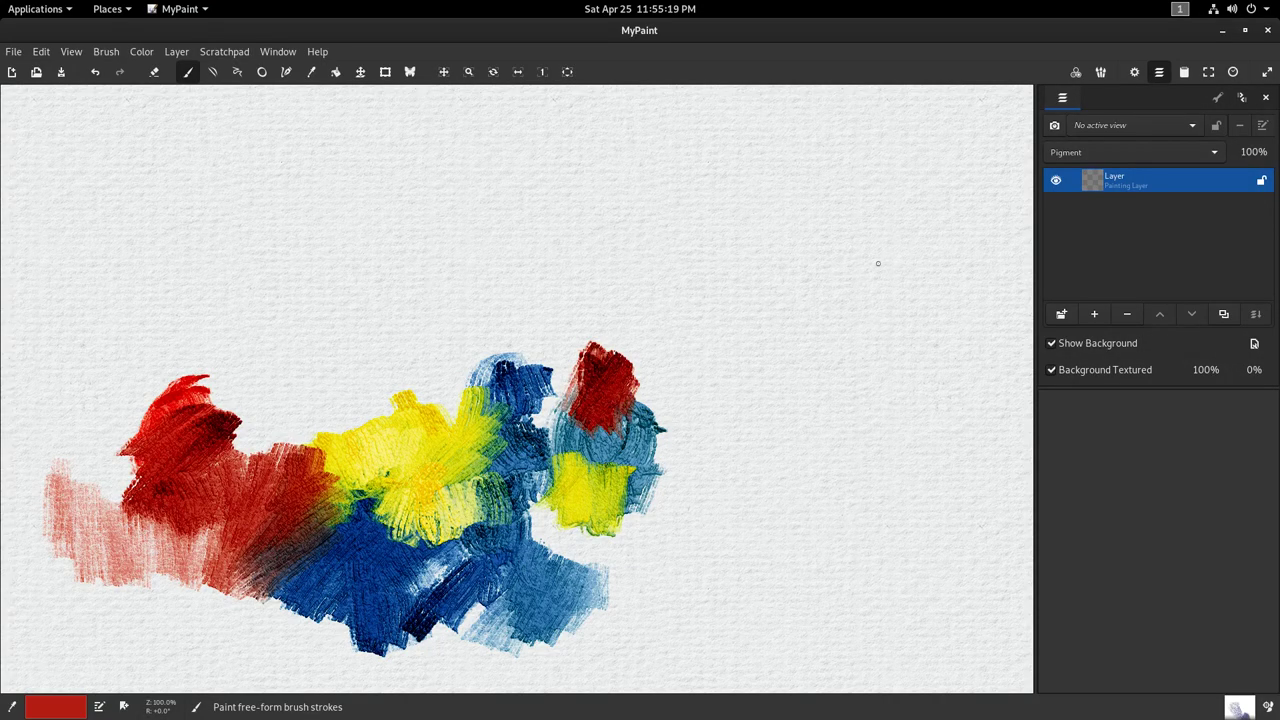
{"action": "double_click", "coordinate": [1116, 181]}
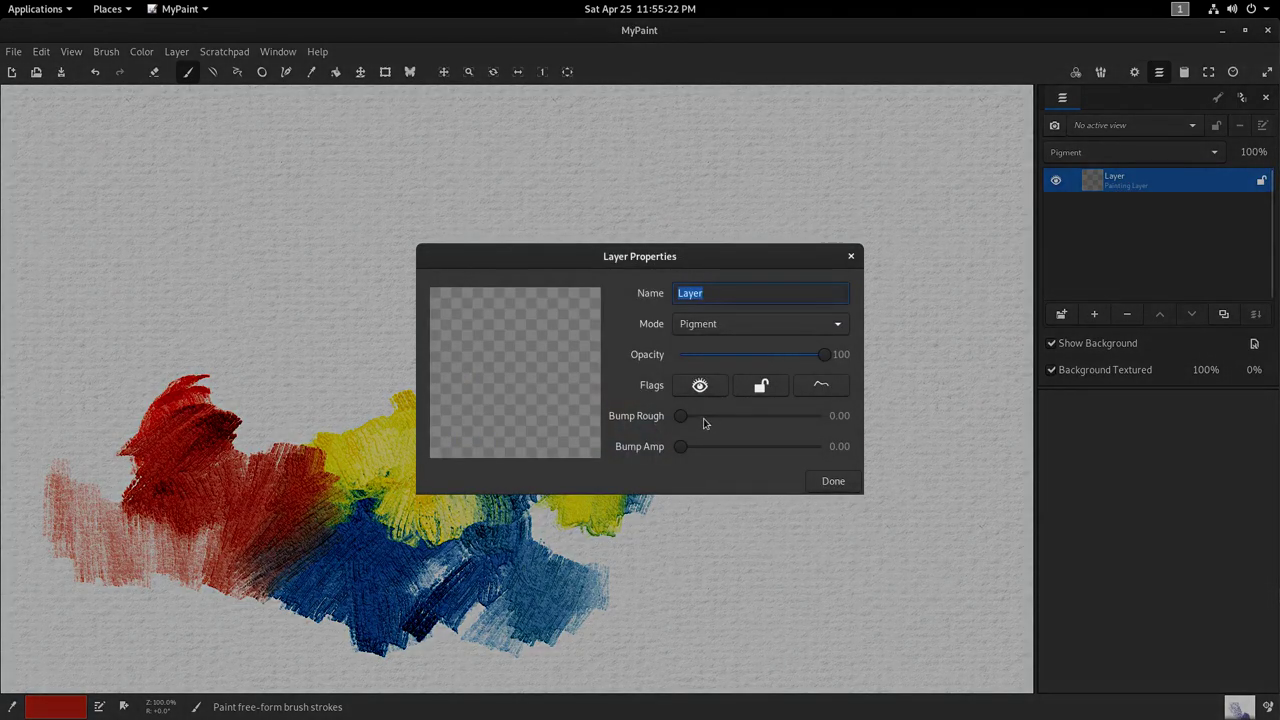
{"action": "left_click_drag", "start_coordinate": [681, 421], "coordinate": [755, 420]}
{"action": "left_click", "coordinate": [830, 482]}
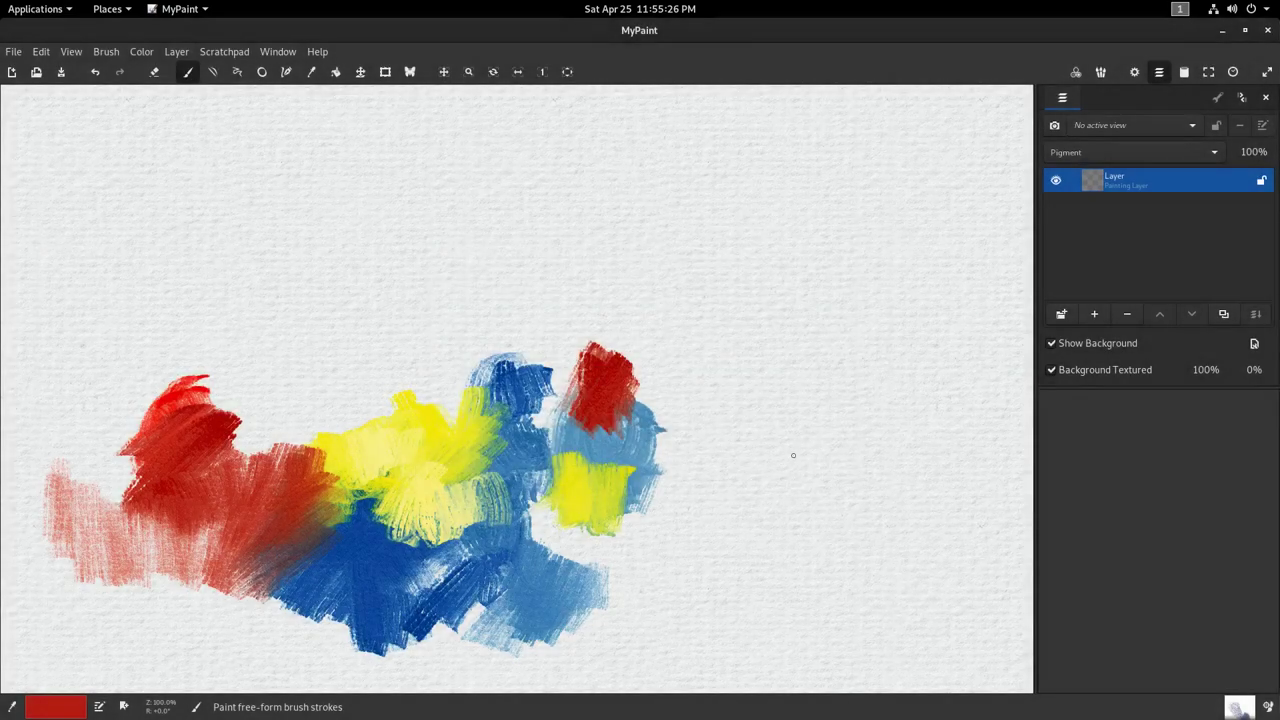